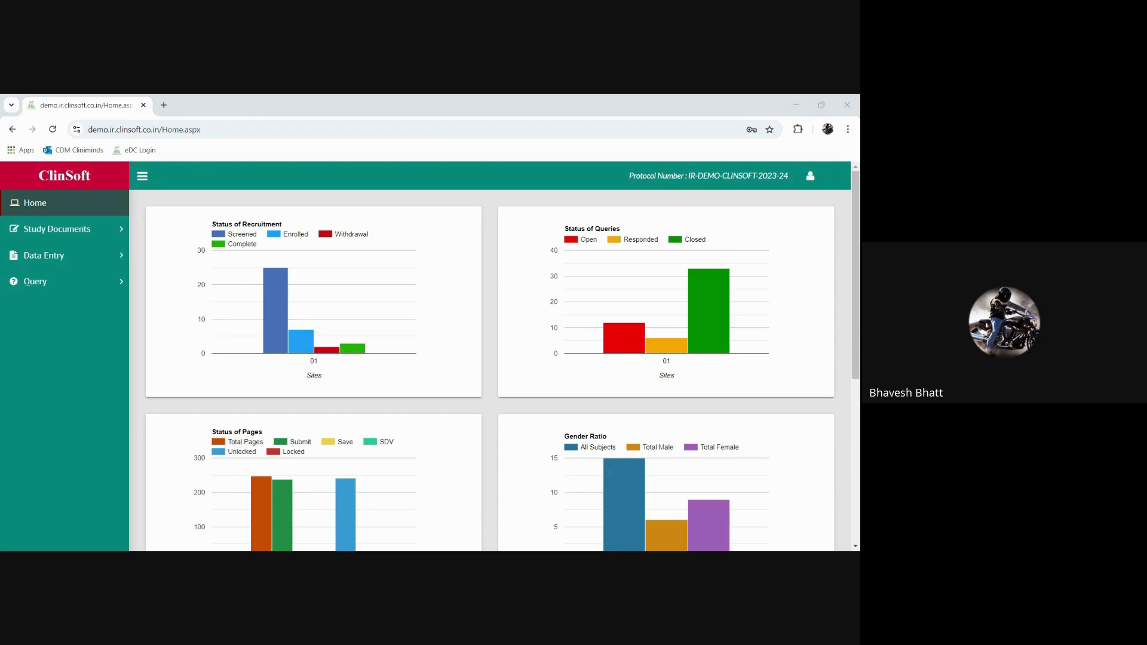
Step: Expand Study Documents and open Upload Document(s), showing the CCG document at serial number 1
click(810, 176)
click(78, 238)
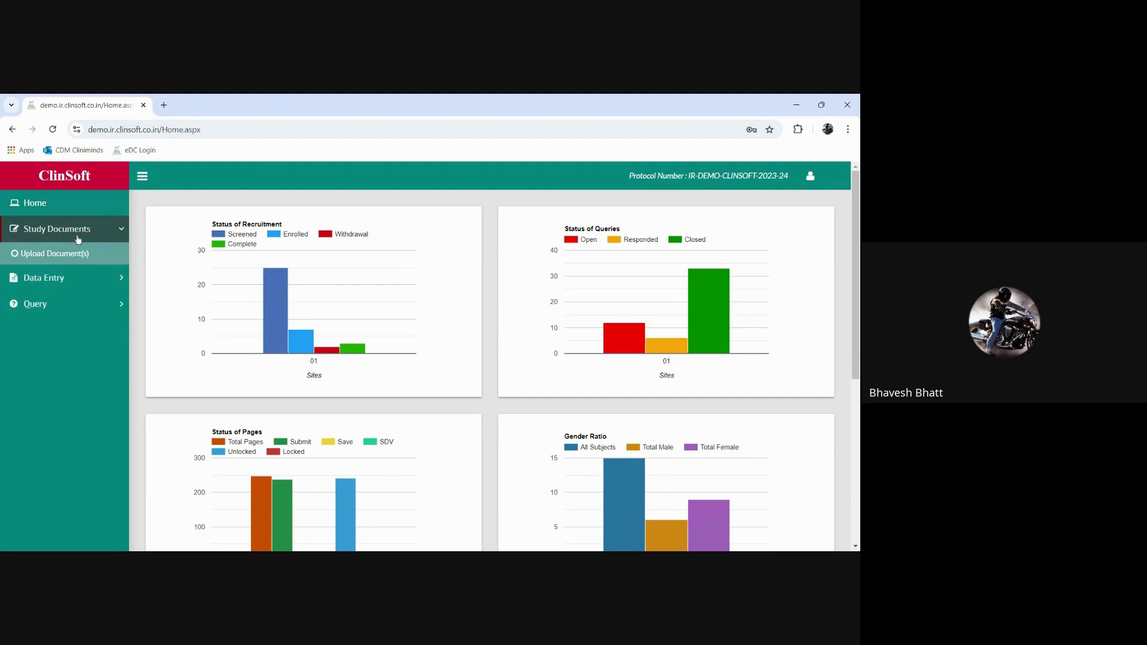
click(64, 257)
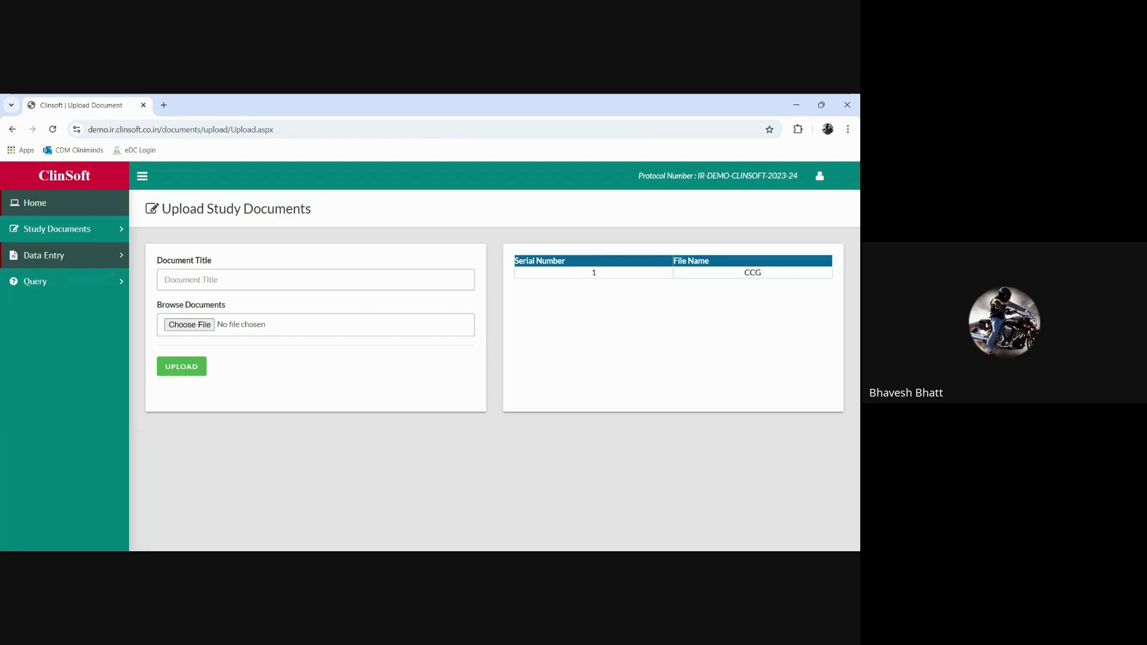
click(64, 257)
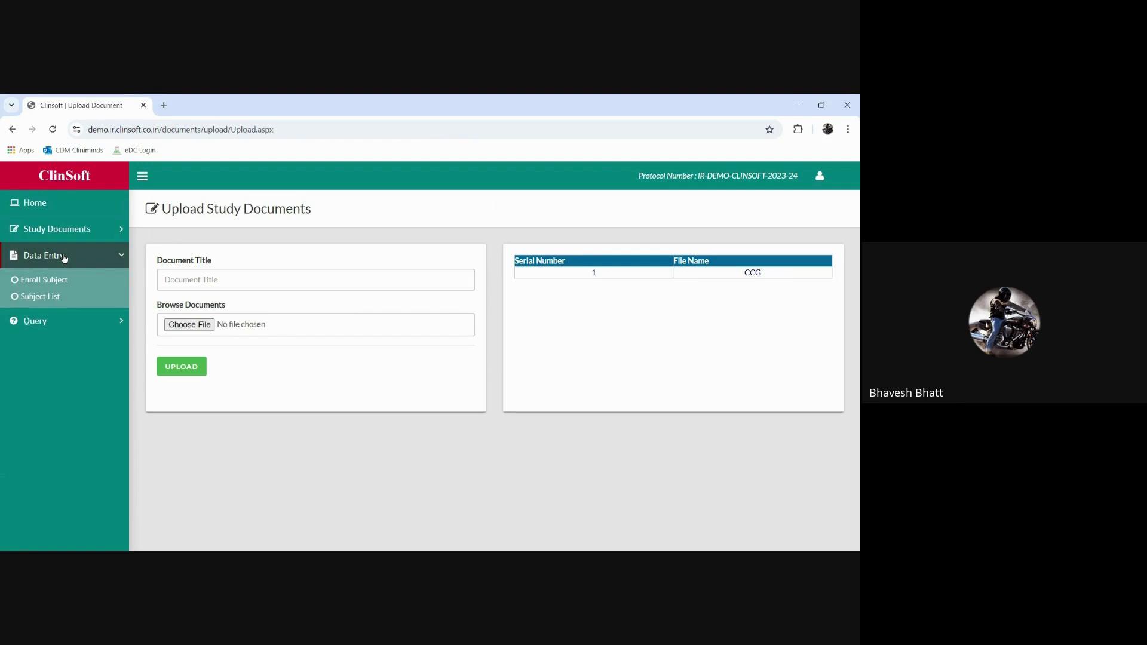
Step: Open Enroll Subject to show the new-subject form prefilled with subject 01-026 and site 01
click(33, 283)
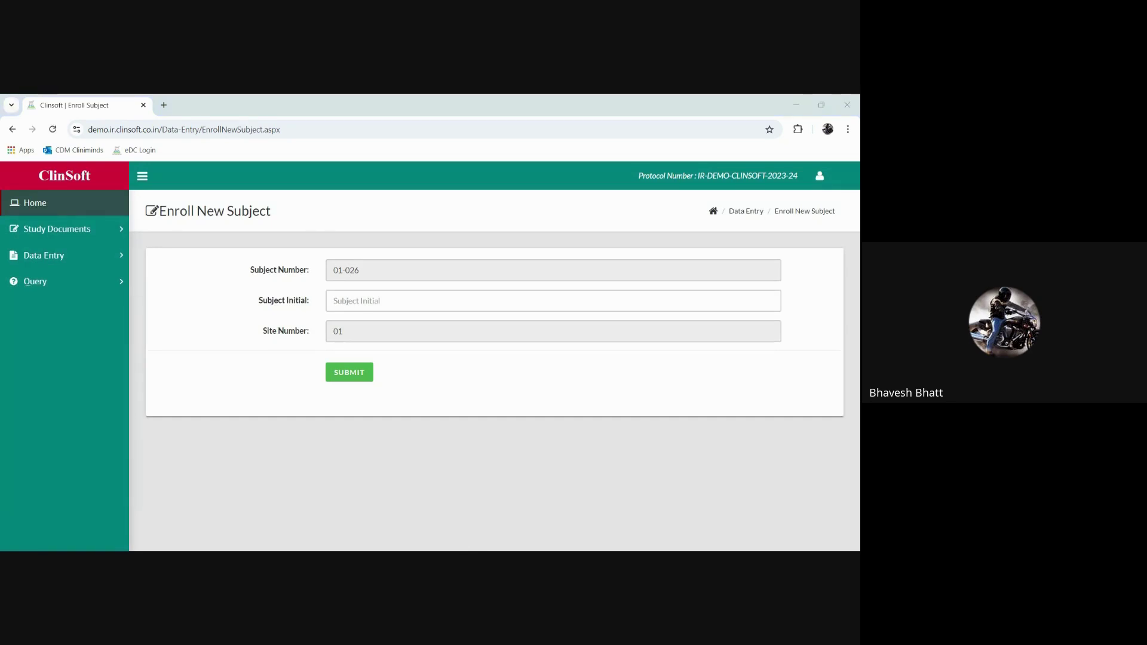
click(119, 255)
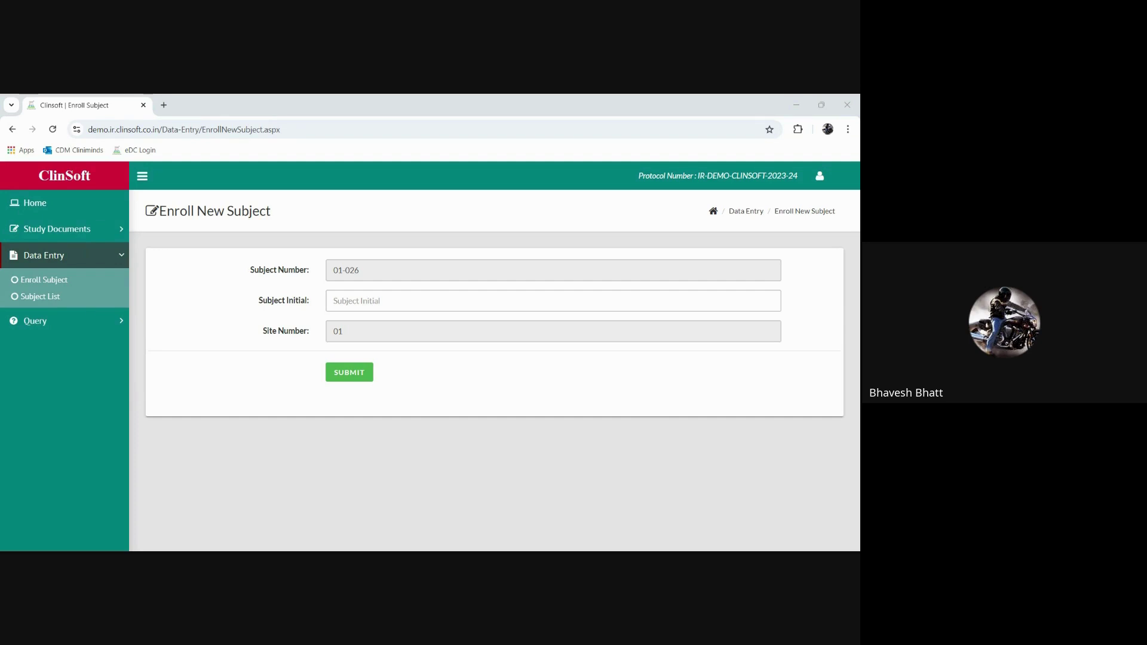
Step: Go to page 2 of the Subject List and view subject 01-022's activities
click(51, 296)
scroll(238, 327, down, 4)
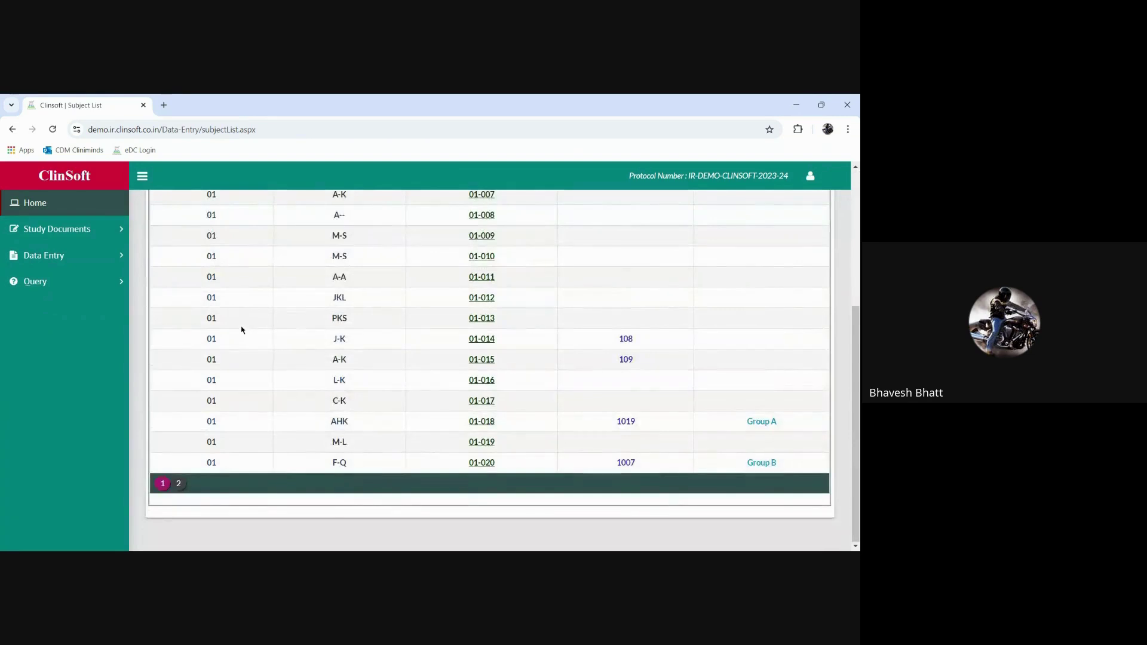
click(180, 484)
click(484, 319)
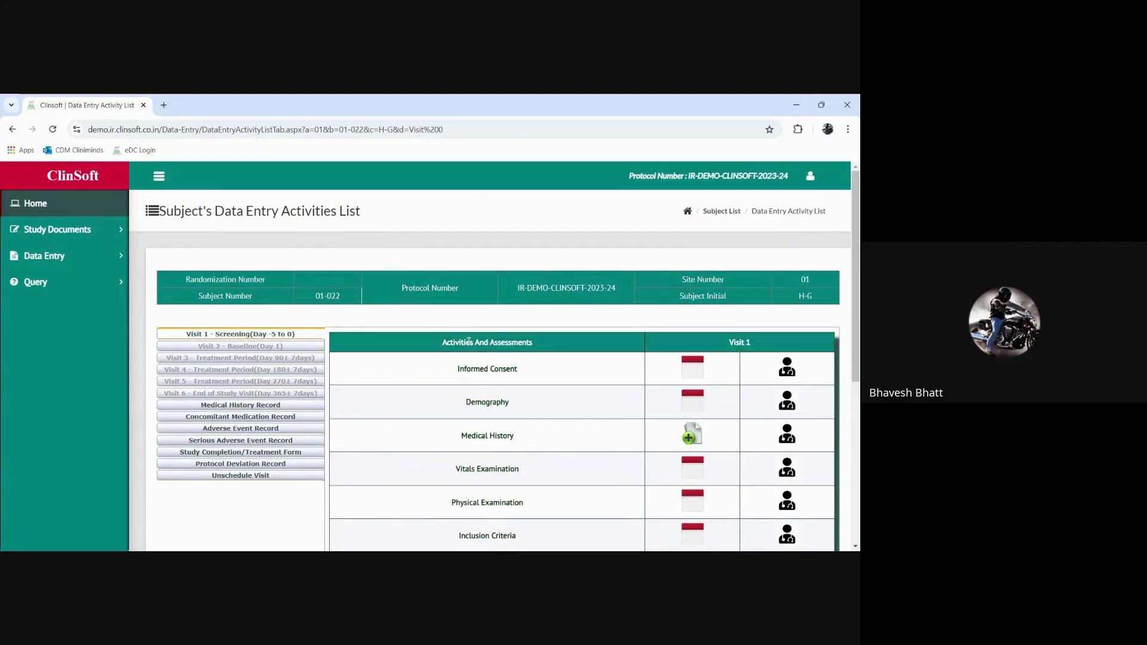
scroll(471, 345, down, 3)
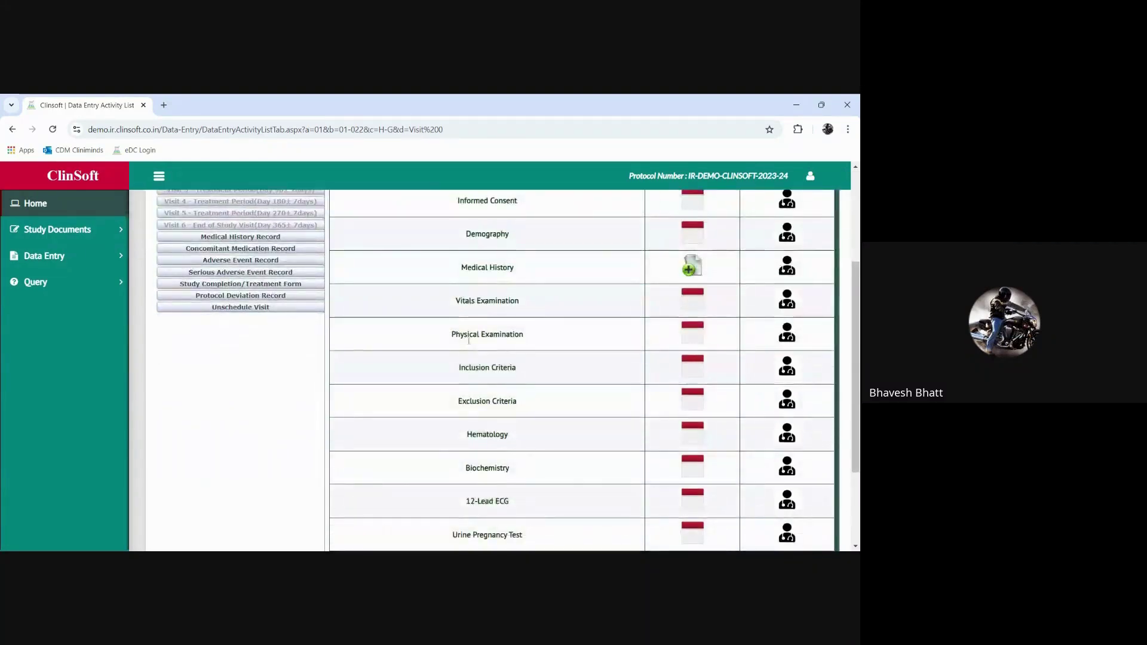
scroll(471, 344, up, 3)
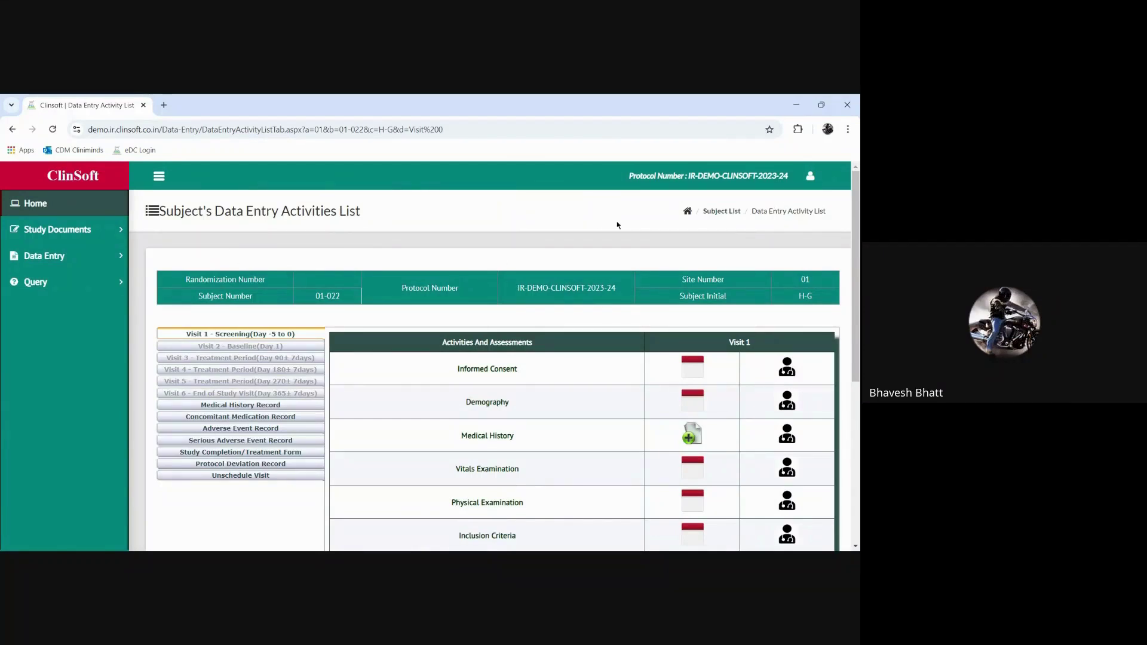
Step: Return to page 2 of the subject list and open subject 01-021's activities
click(716, 212)
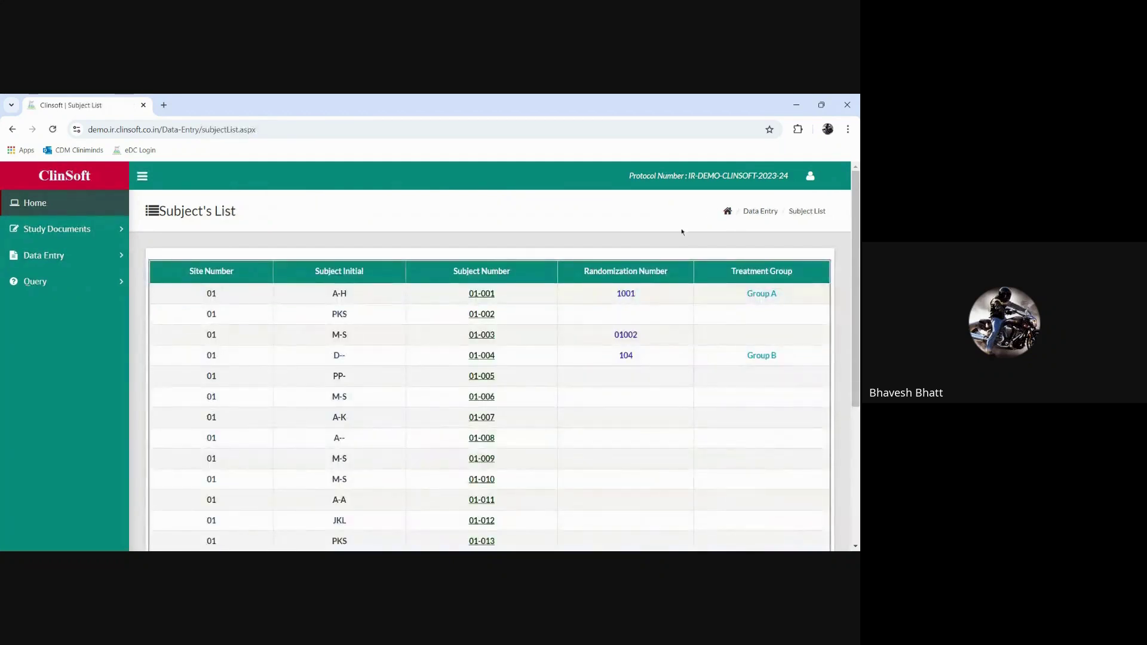
scroll(525, 343, down, 5)
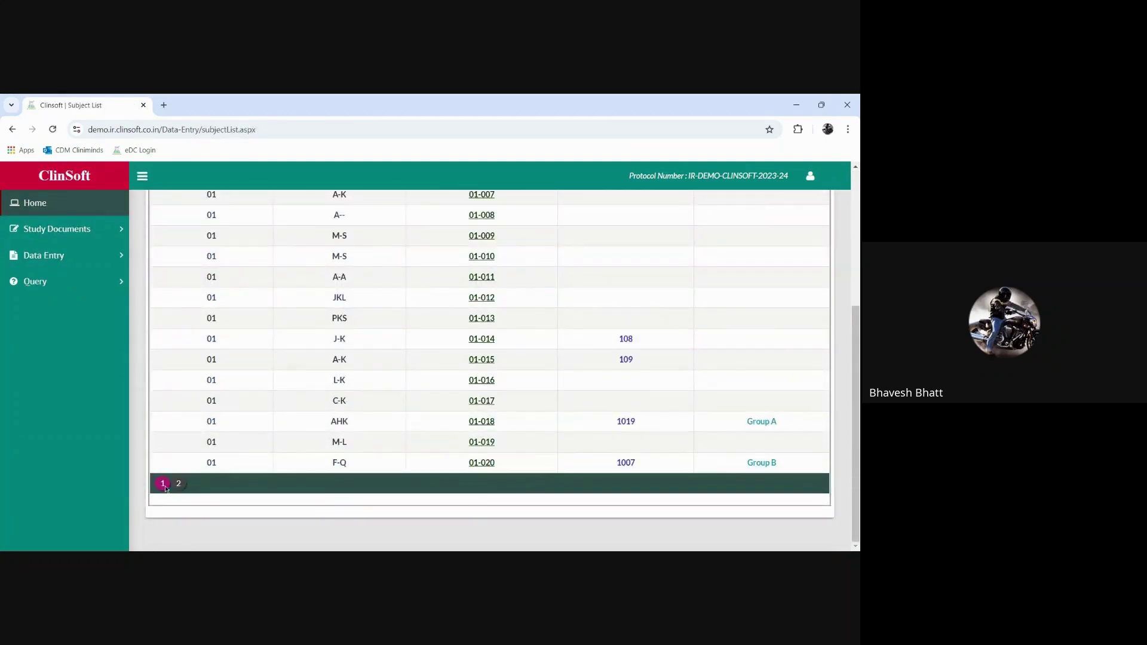
click(178, 483)
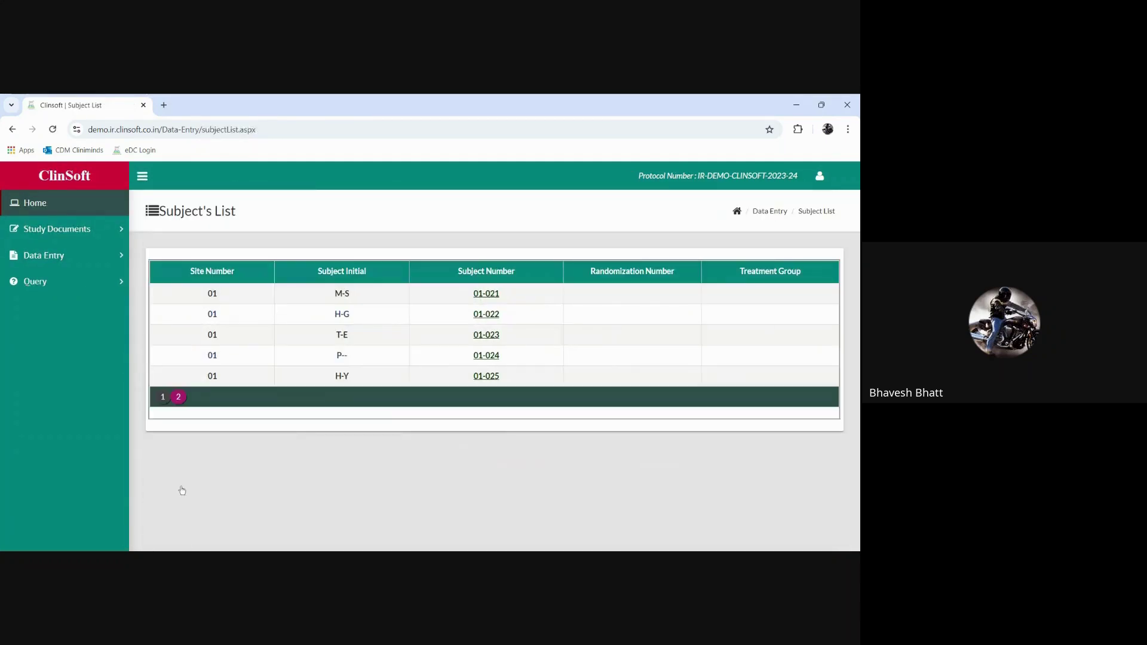
click(487, 294)
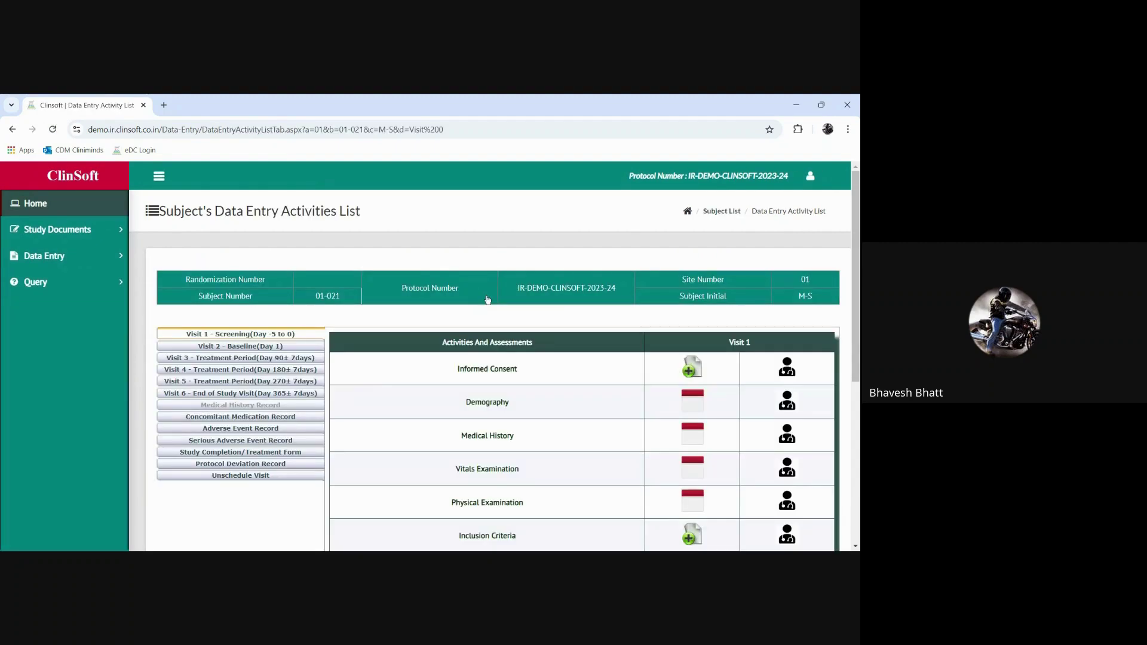
scroll(487, 300, down, 2)
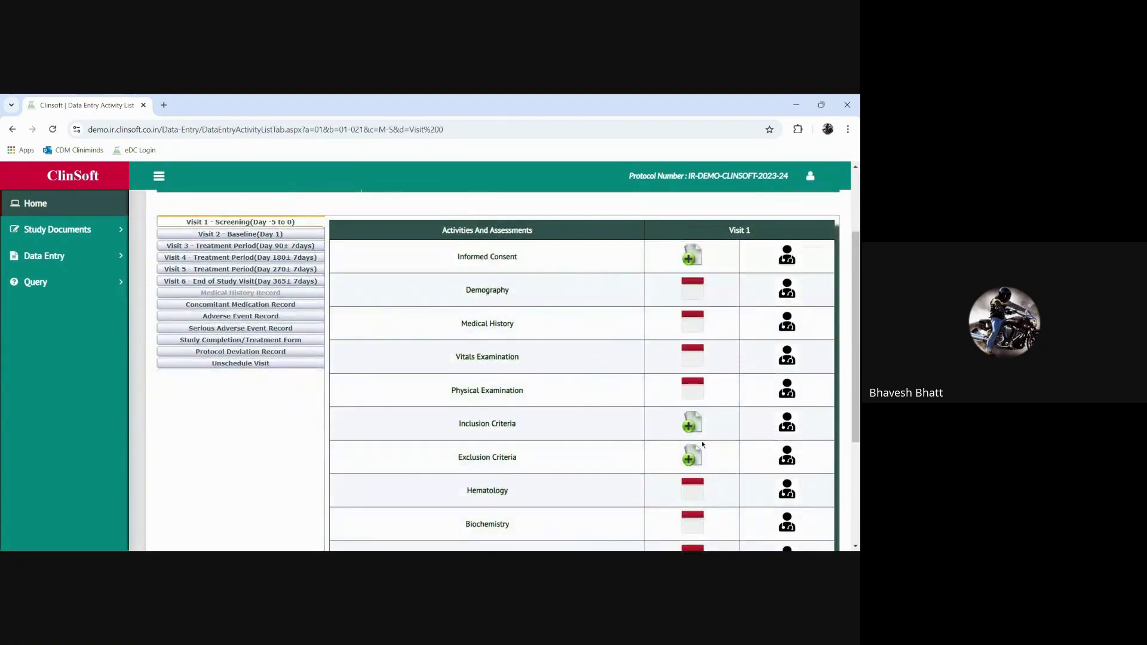
scroll(696, 469, up, 1)
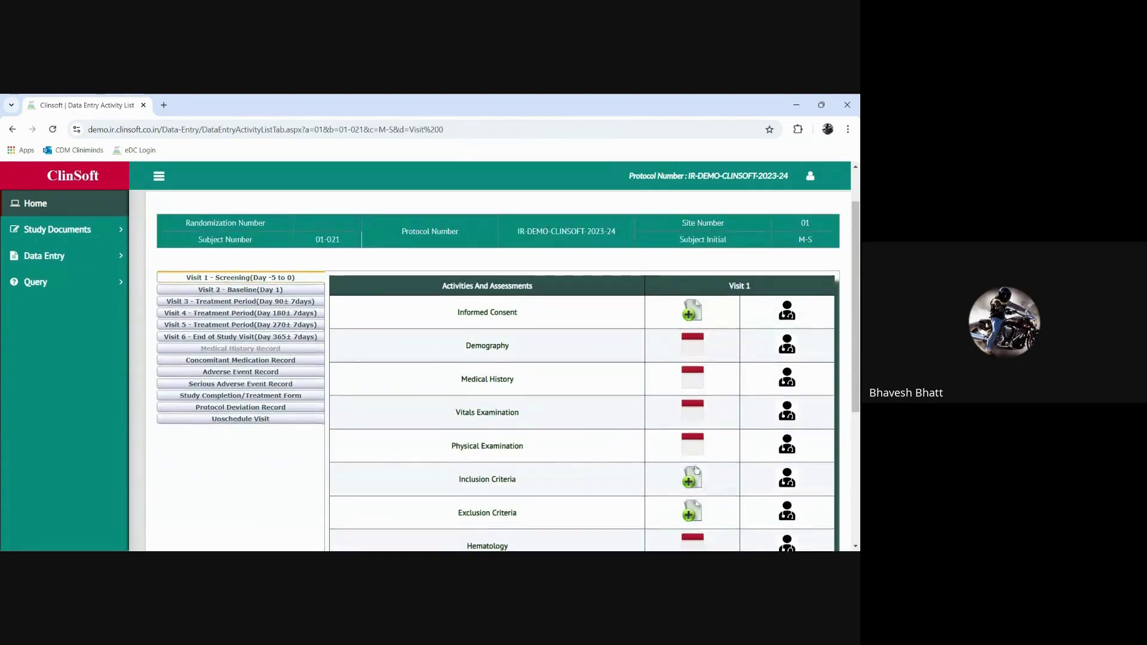
Step: Browse the Visit 2, 3 and 4 tabs, ending on the Visit 1 Screening forms
click(275, 292)
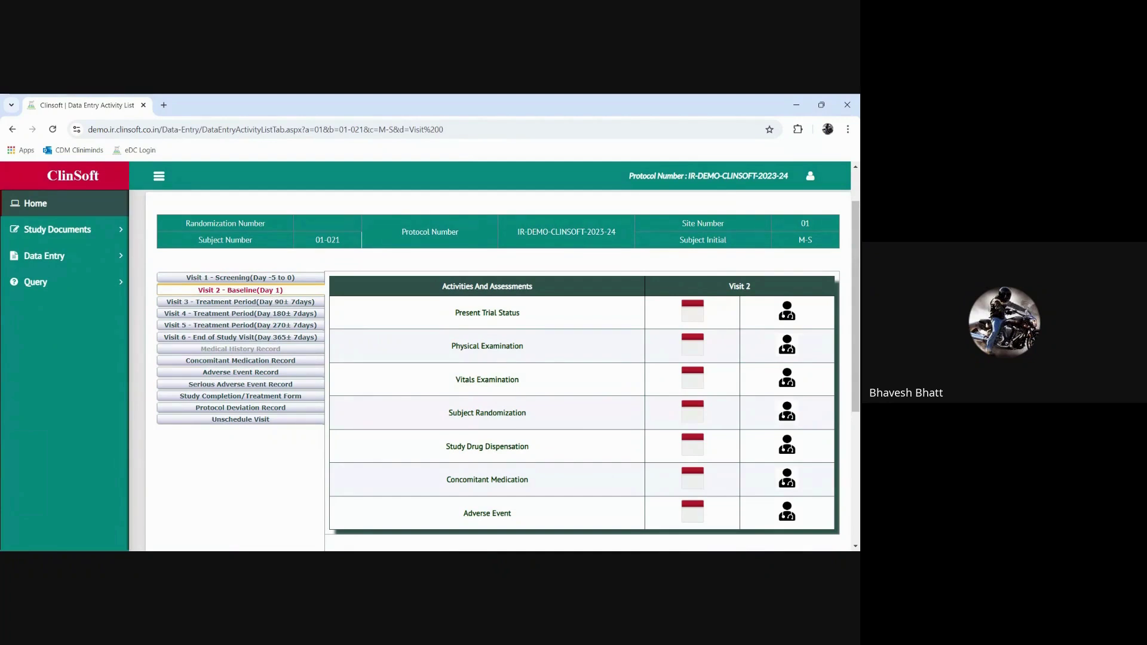
click(271, 311)
click(278, 301)
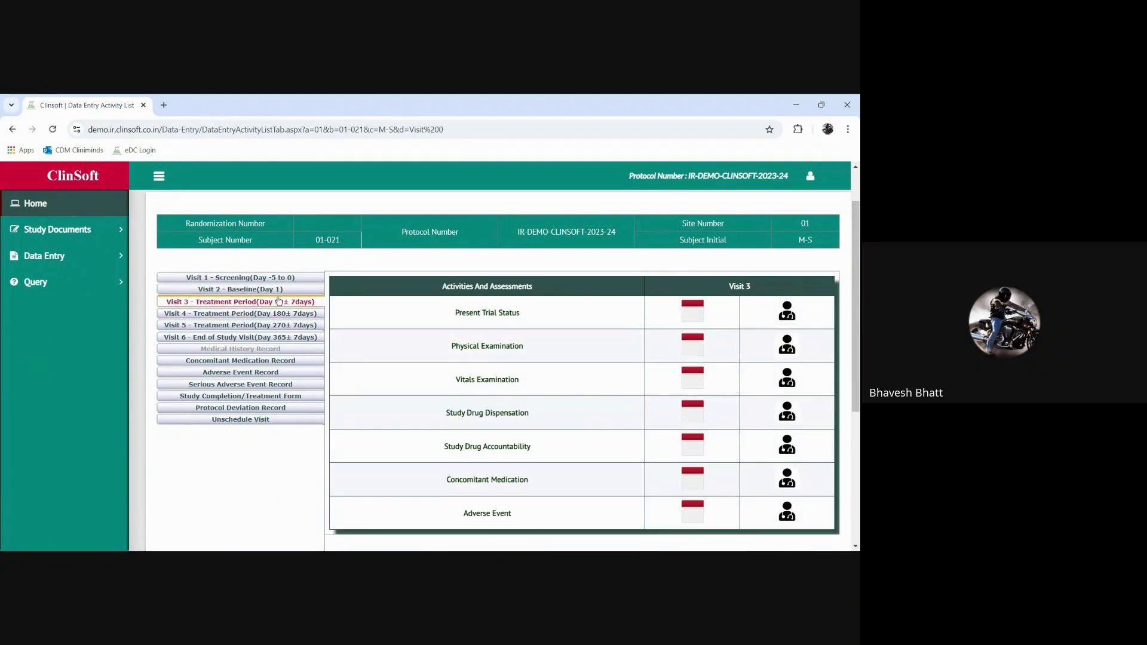
click(291, 290)
click(296, 279)
scroll(561, 355, down, 3)
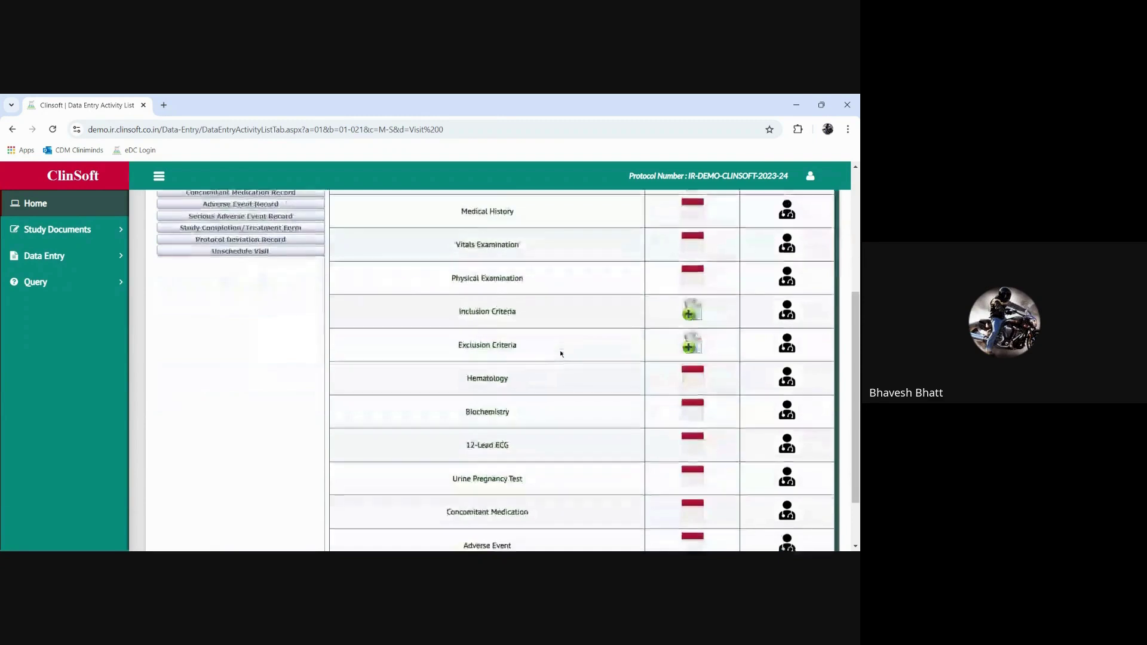
scroll(560, 355, down, 2)
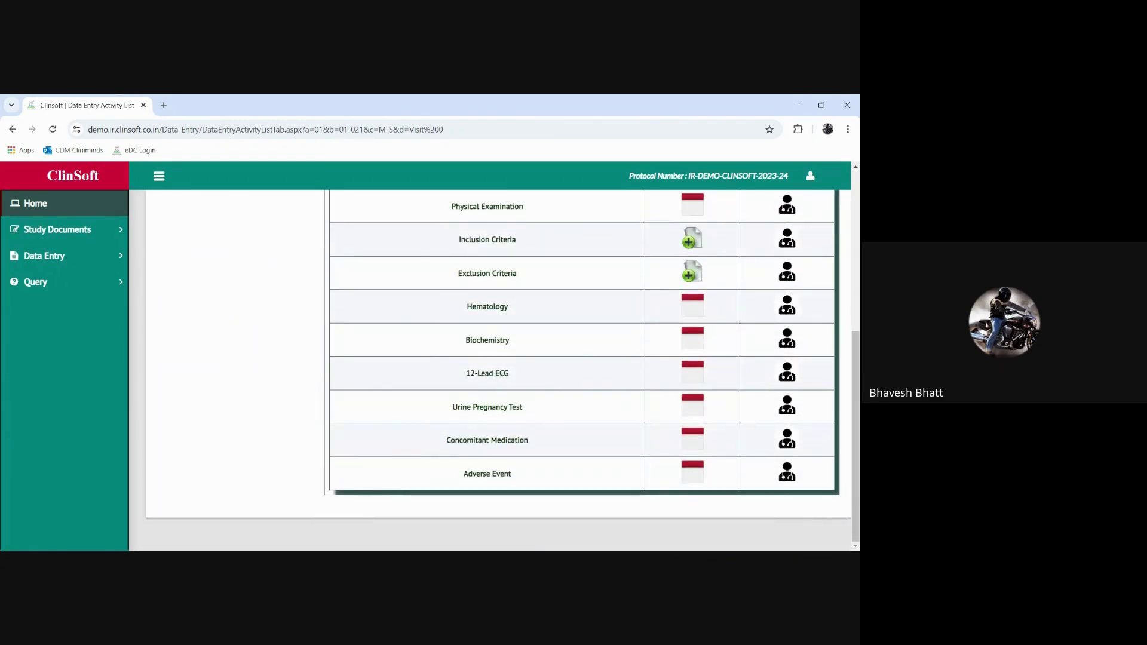
scroll(561, 353, up, 4)
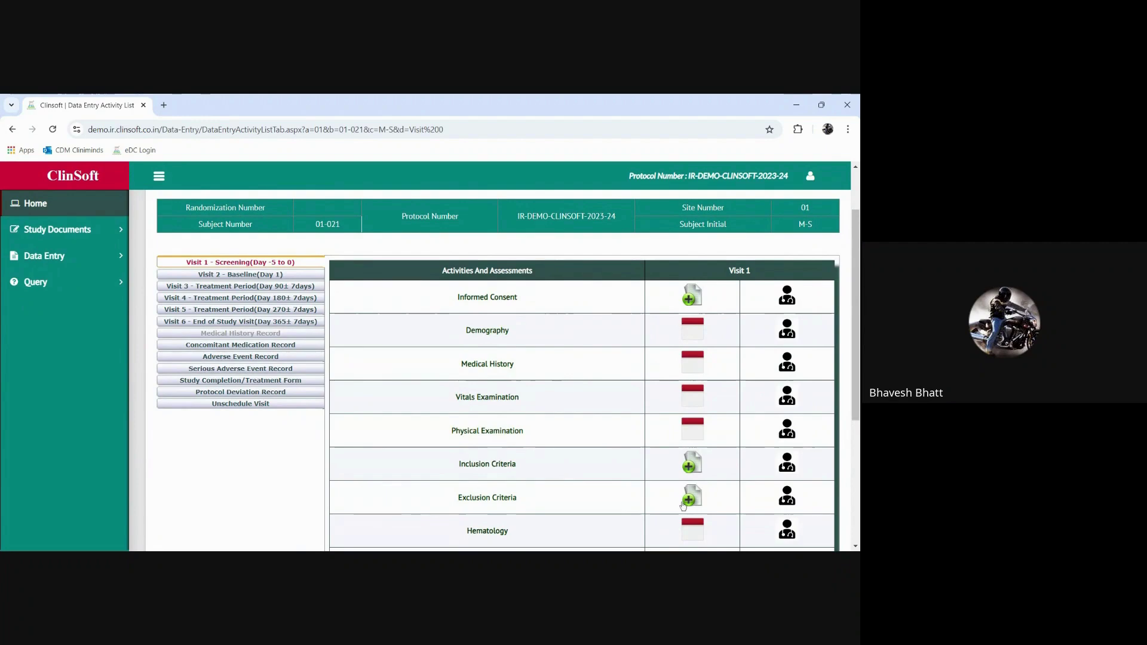
Step: Answer Yes to attendance in Visit 2 Present Trial Status, then return to the Visit 2 list
click(254, 275)
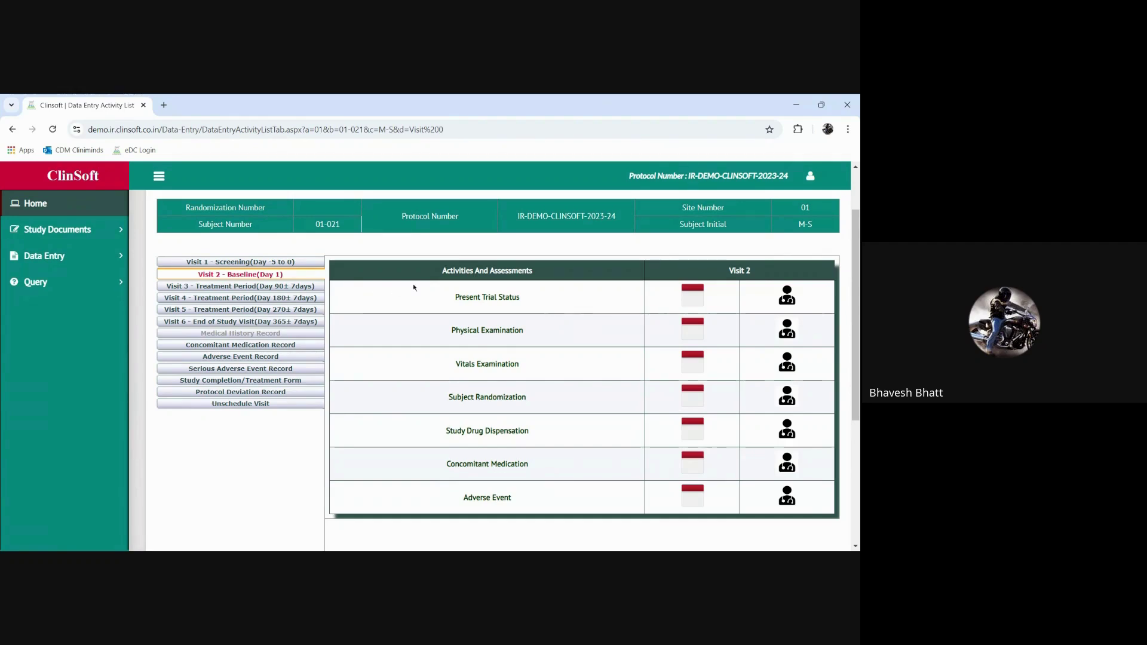
click(688, 292)
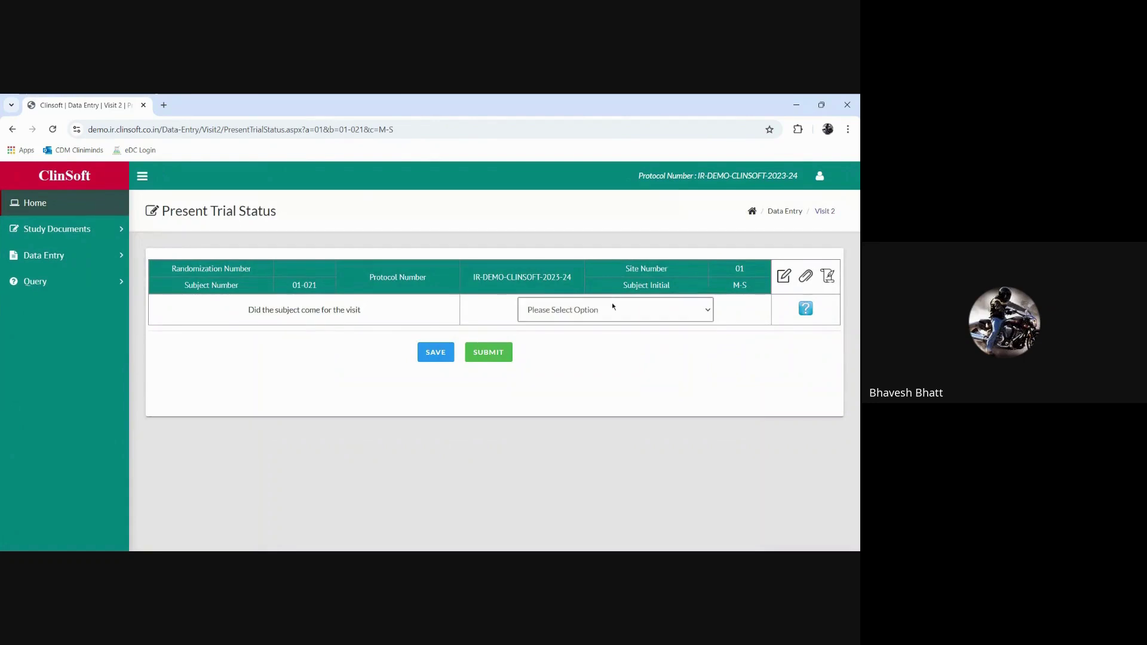
click(589, 323)
click(562, 343)
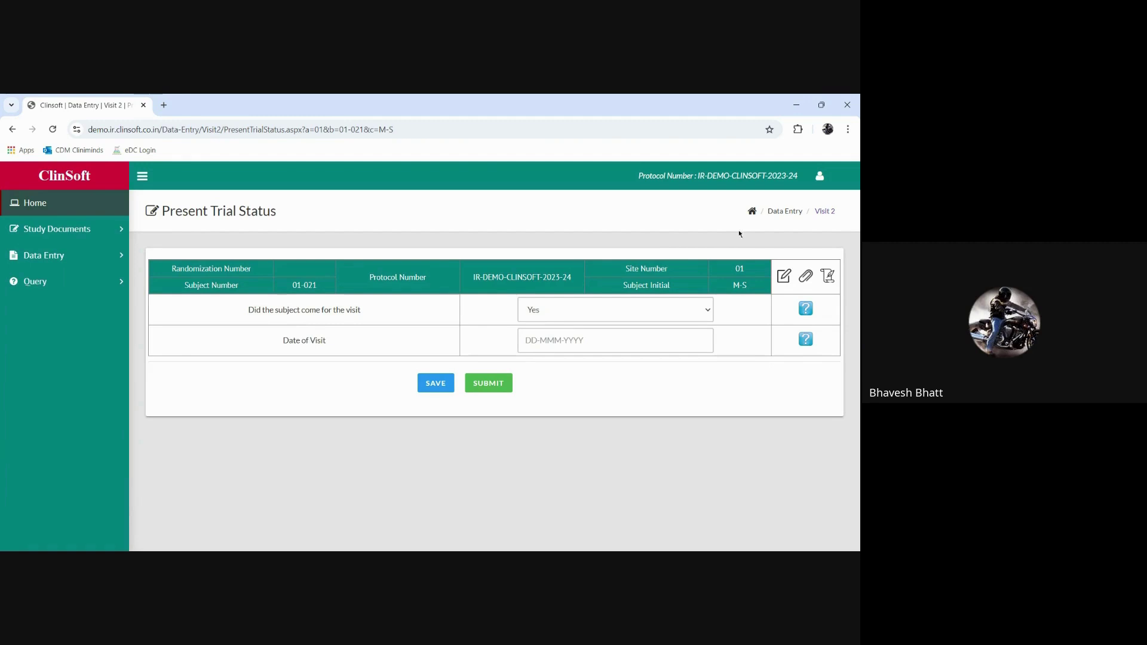
click(823, 211)
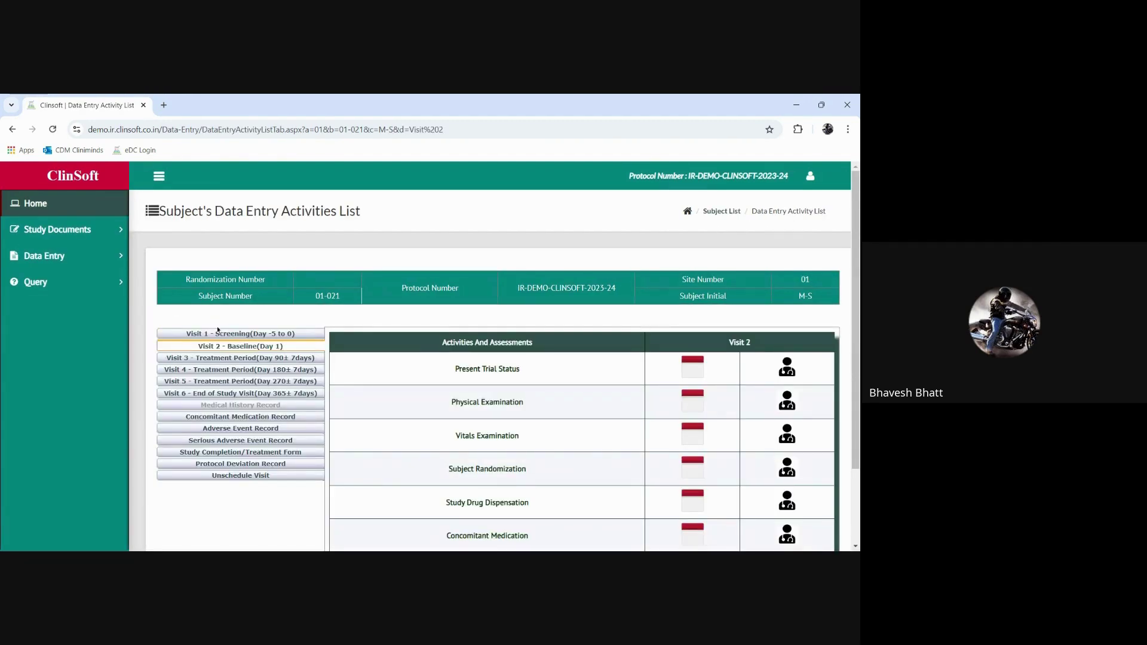
Step: Open Visit 1 Informed Consent and change the Date of Visit to 08-Aug-2023
click(220, 334)
click(692, 366)
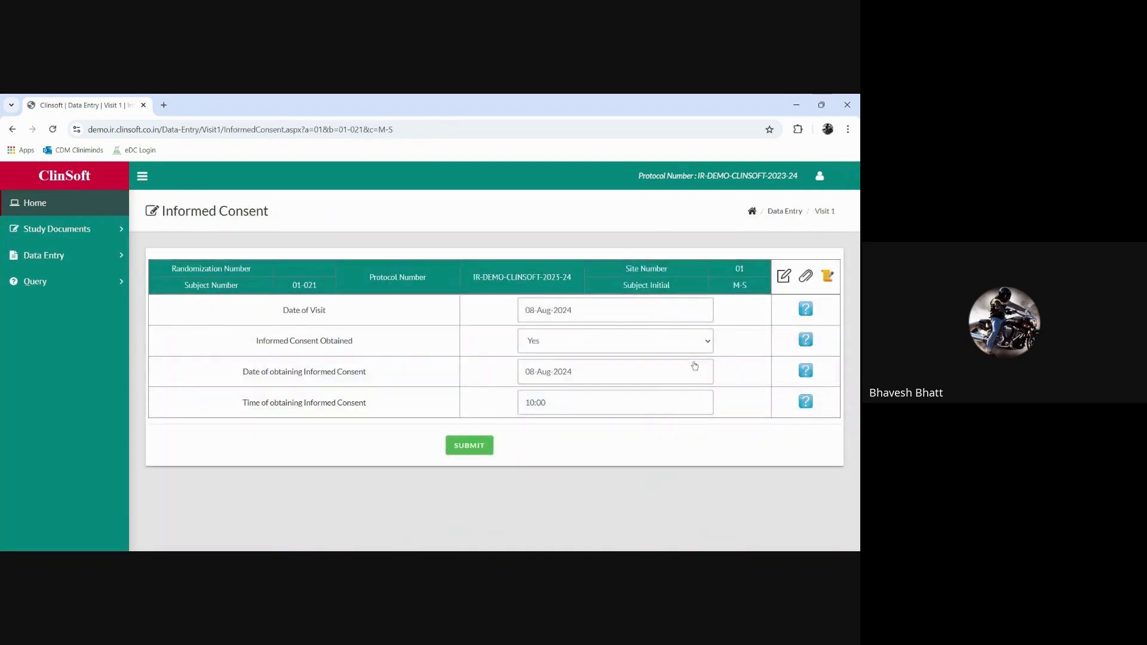
click(822, 213)
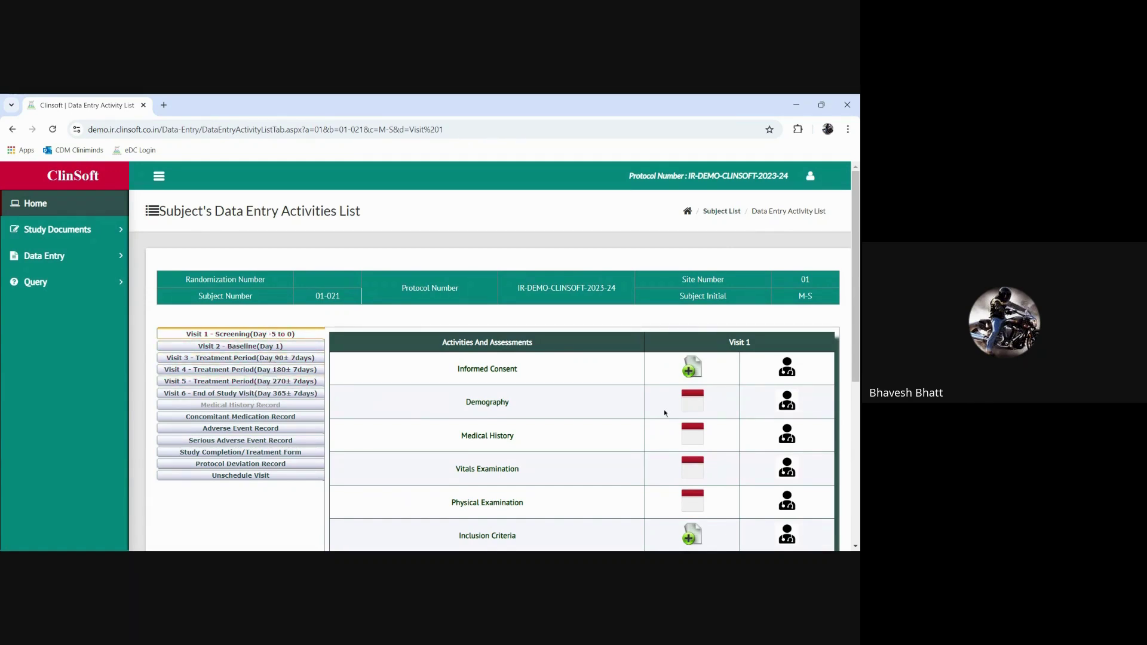
click(690, 362)
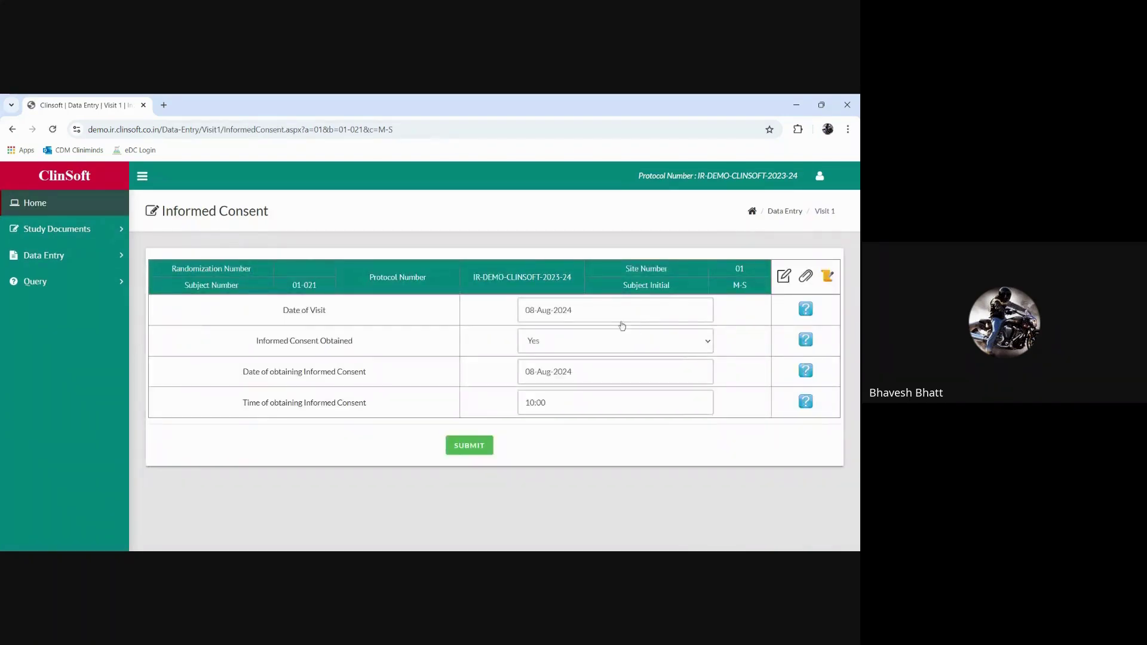
click(601, 310)
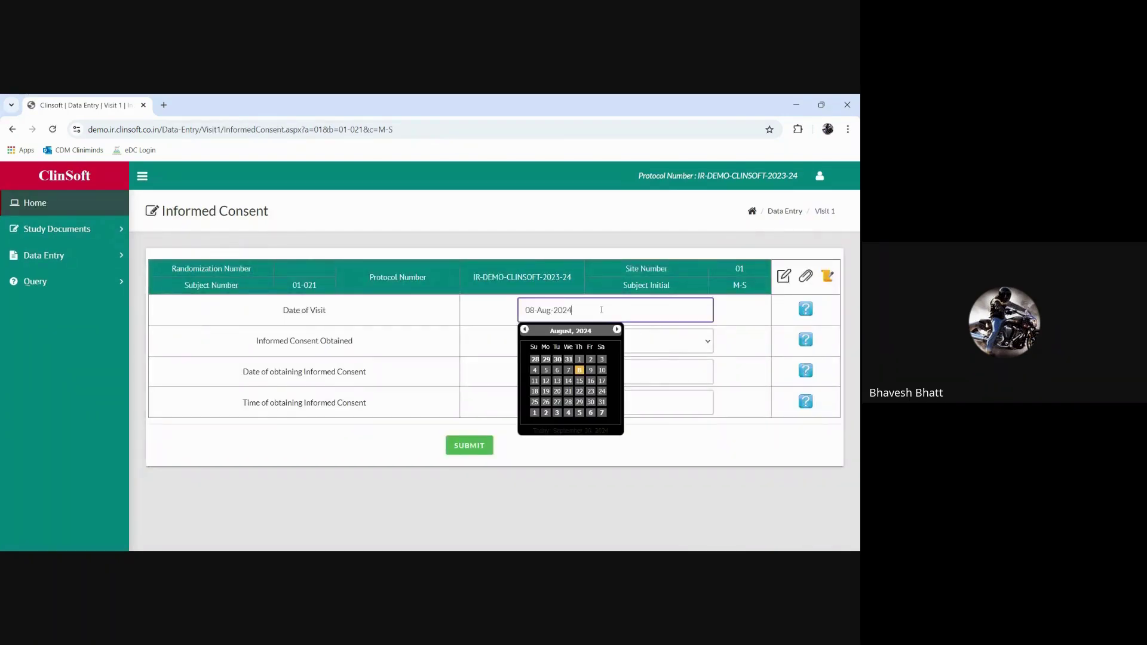
click(571, 332)
click(572, 332)
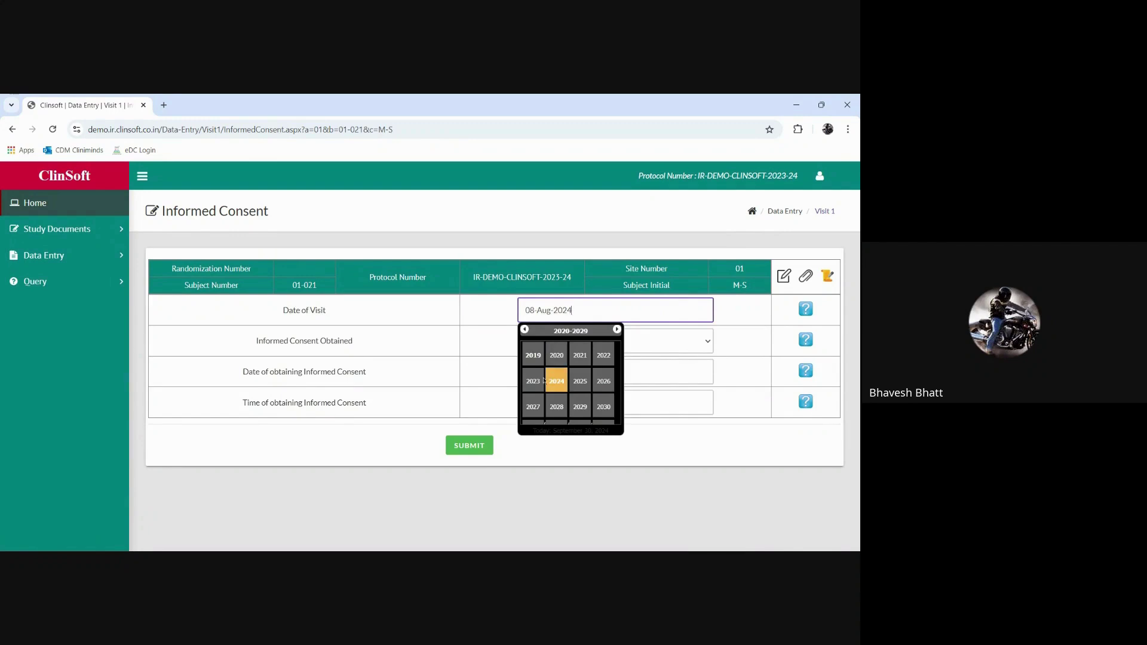
click(533, 381)
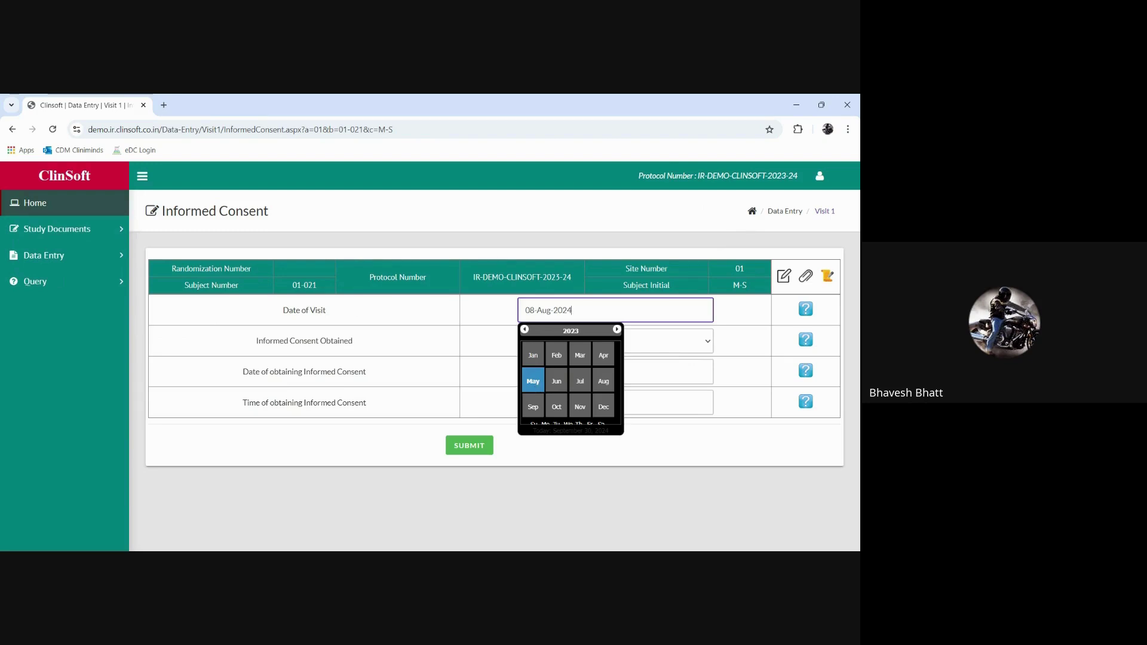
click(600, 385)
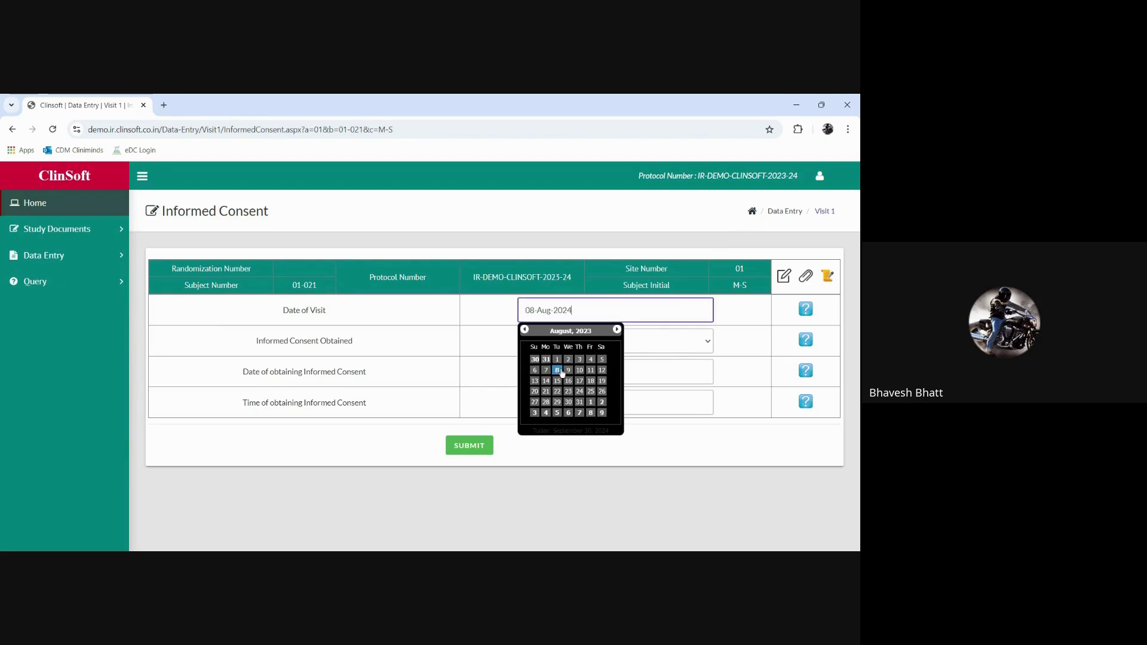
click(557, 370)
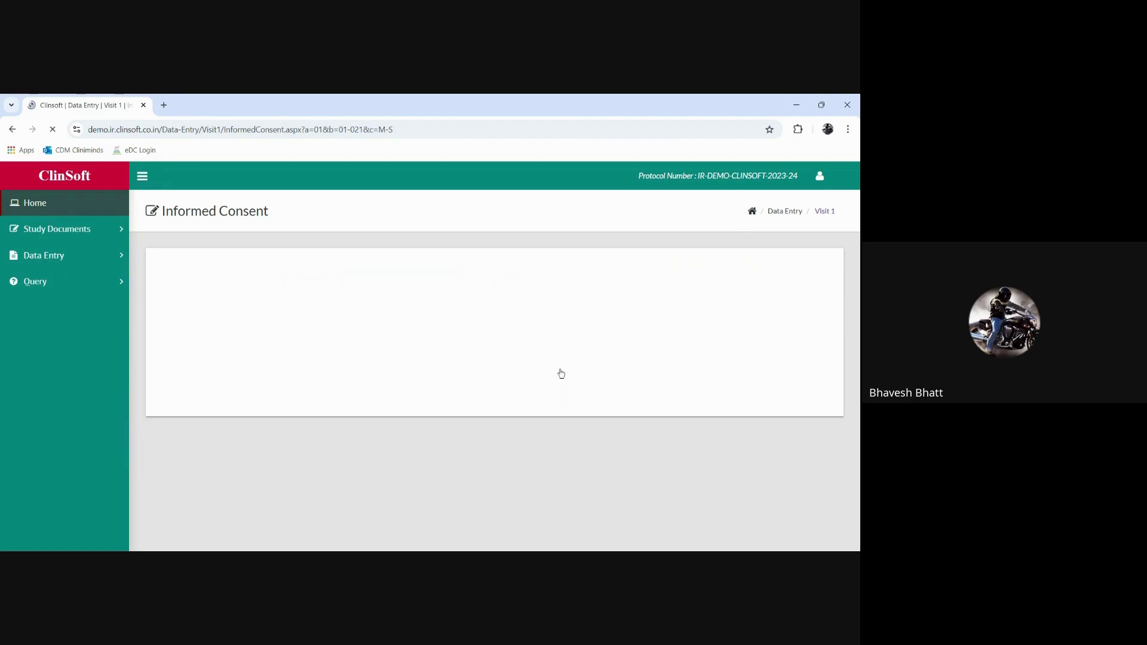
Step: Change the consent date to 08-Aug-2023
click(561, 373)
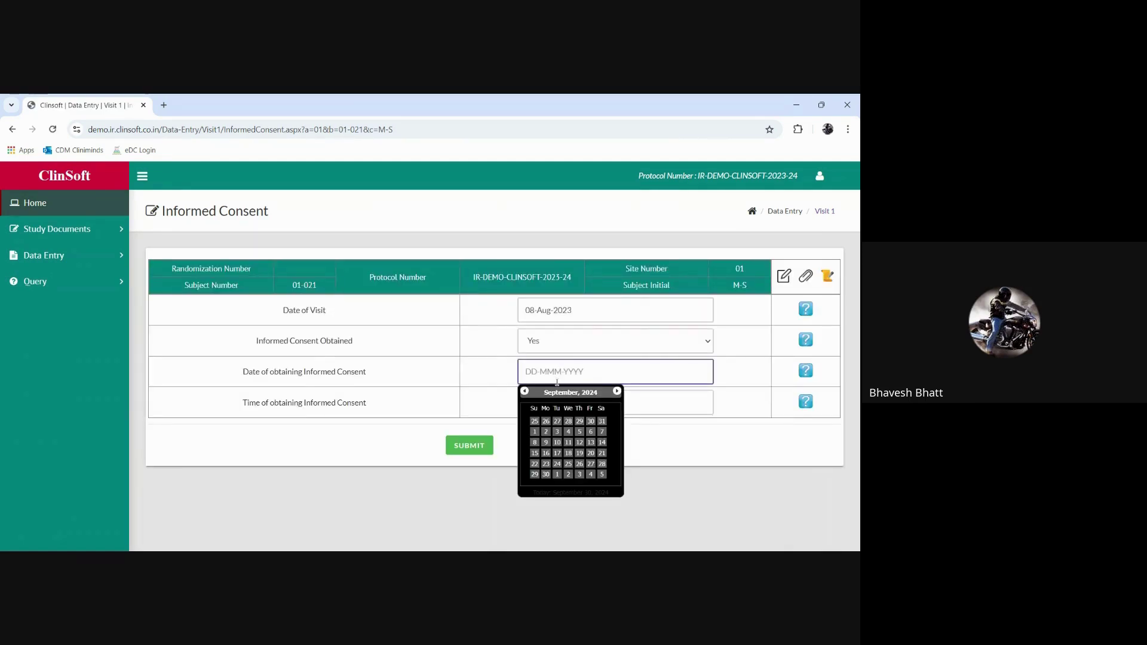
click(562, 392)
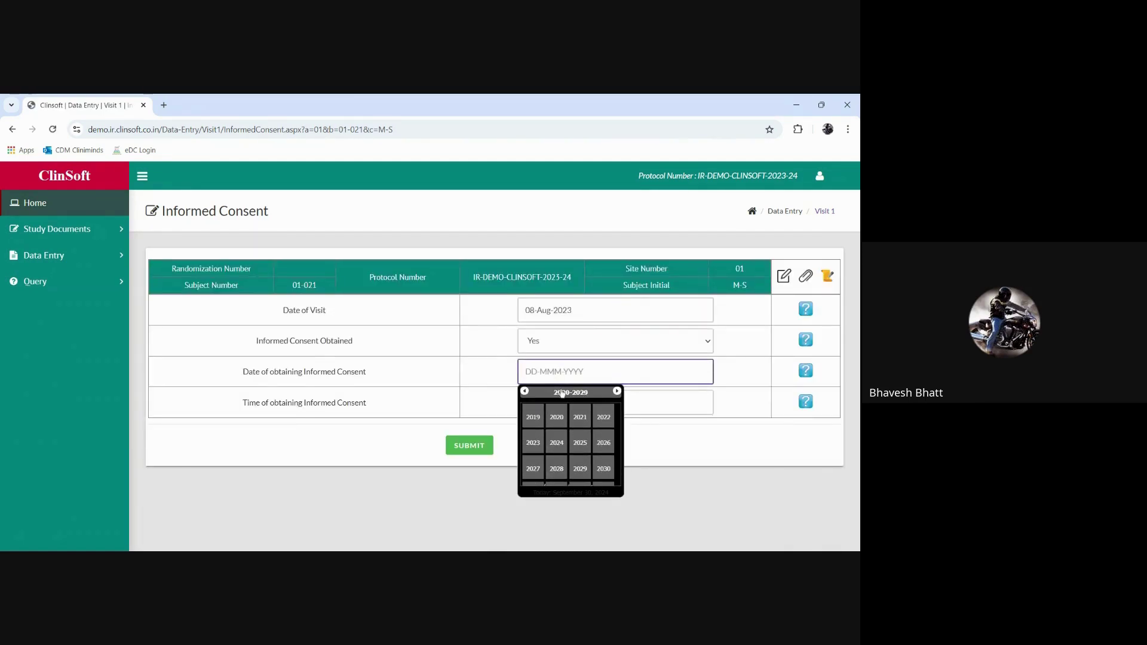
click(562, 392)
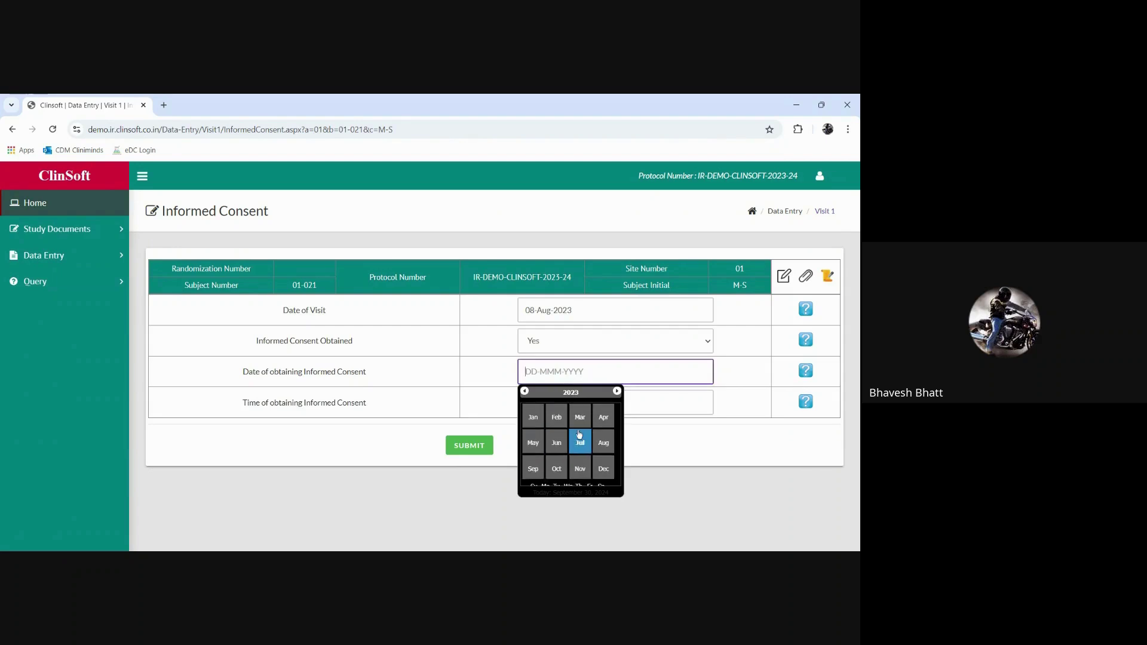
scroll(610, 446, down, 3)
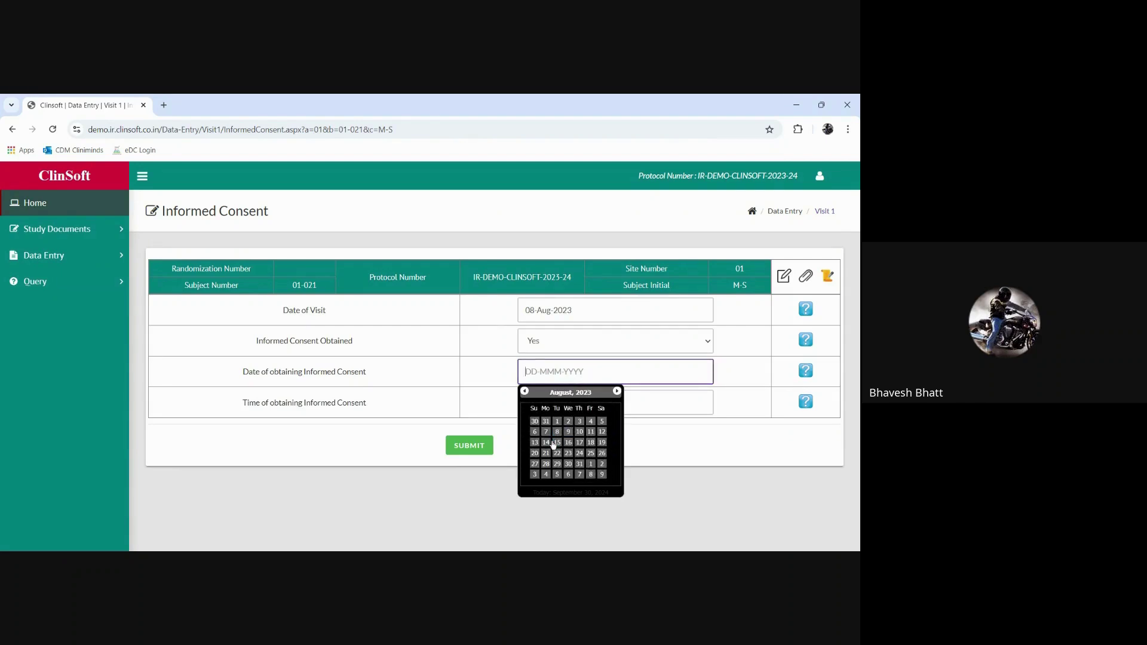
click(555, 434)
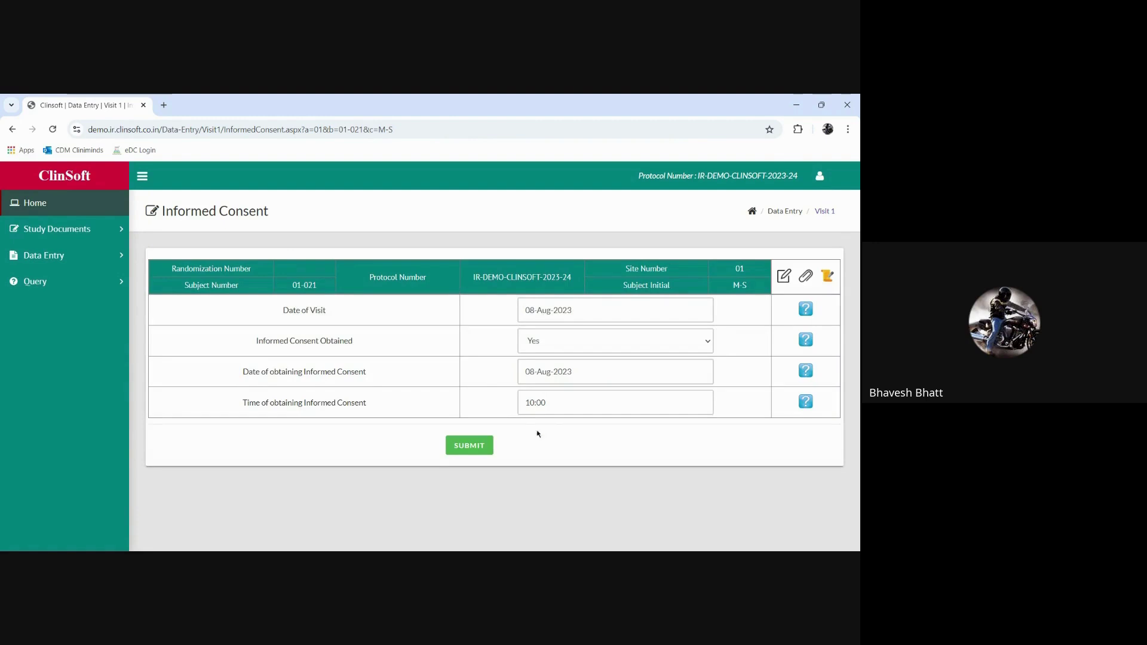
Step: Submit and confirm the Informed Consent form, bringing up the Reason for Change page for both dates
click(465, 451)
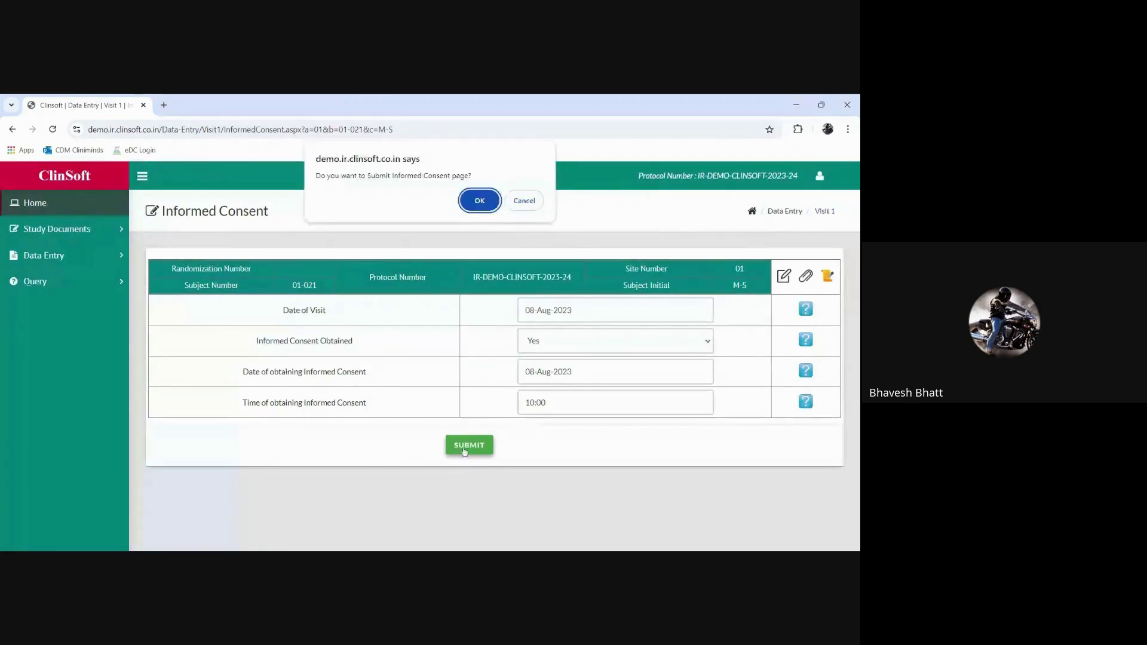
click(480, 202)
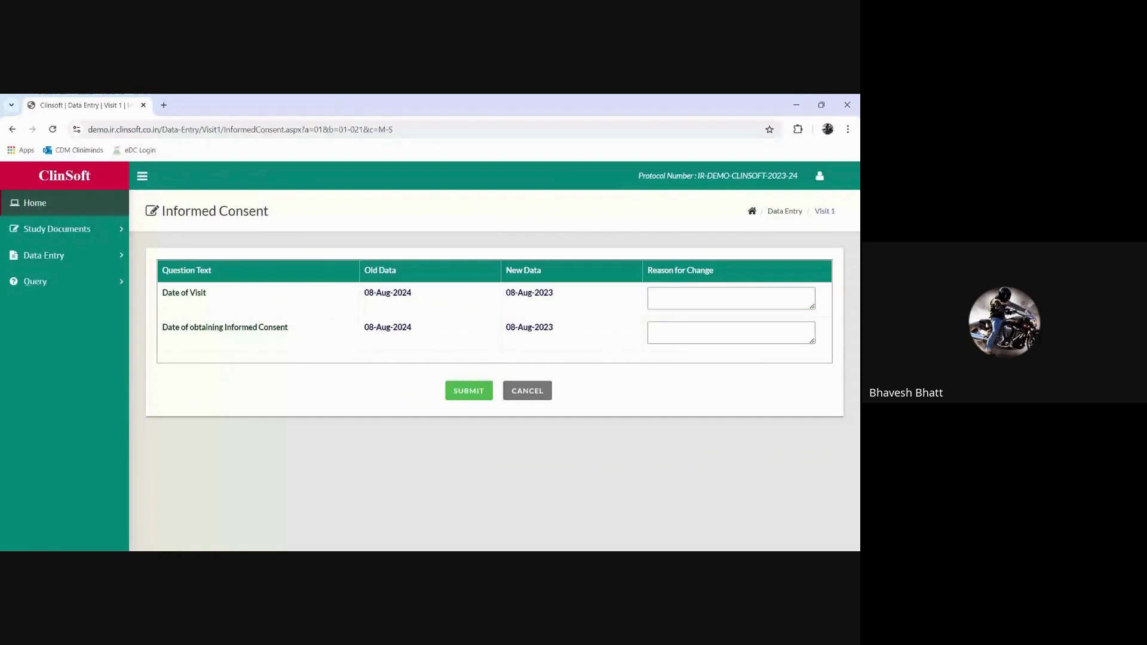
Step: Enter 'Testing purpose' as the reason for both date changes and submit the correction
click(677, 301)
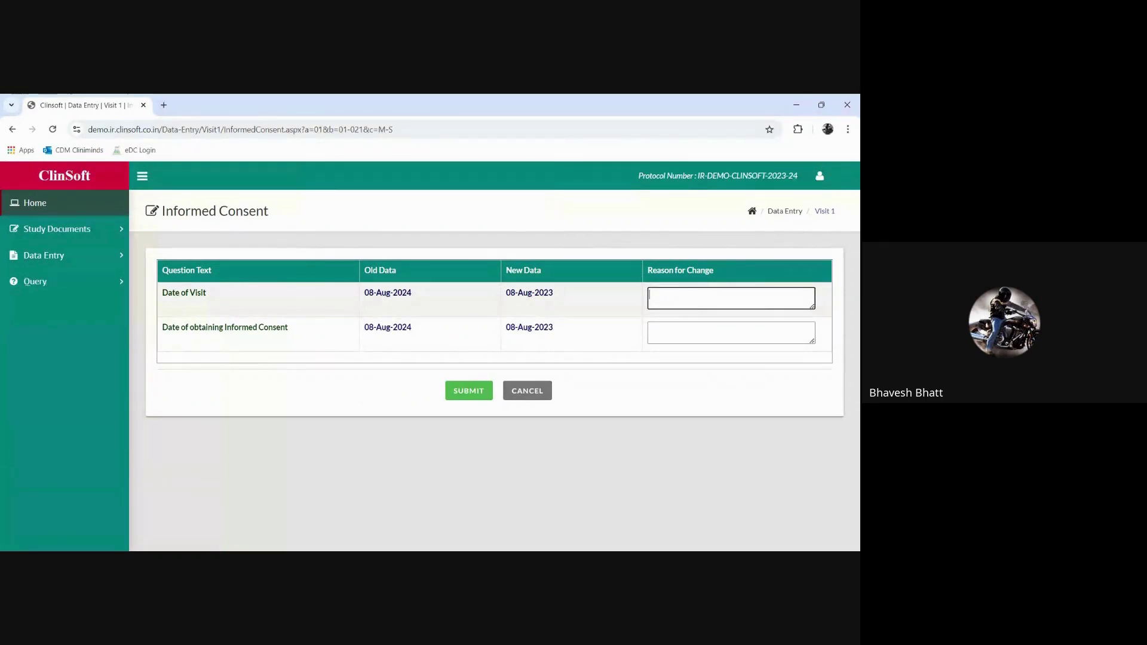
text(Daa)
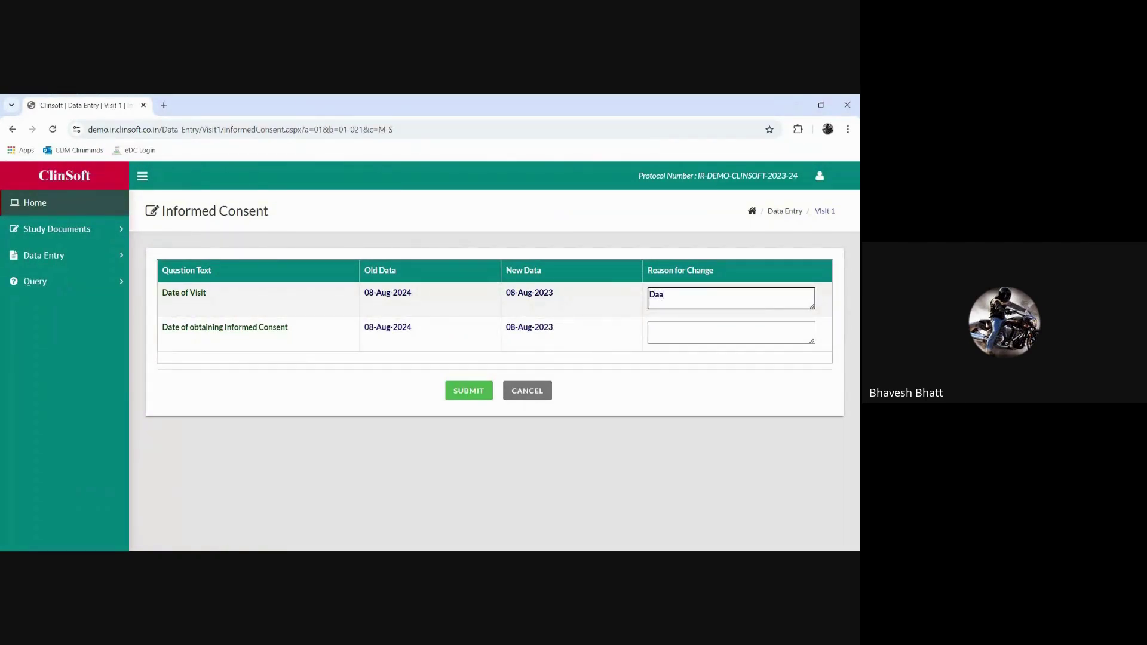
text(ta entry error)
click(706, 334)
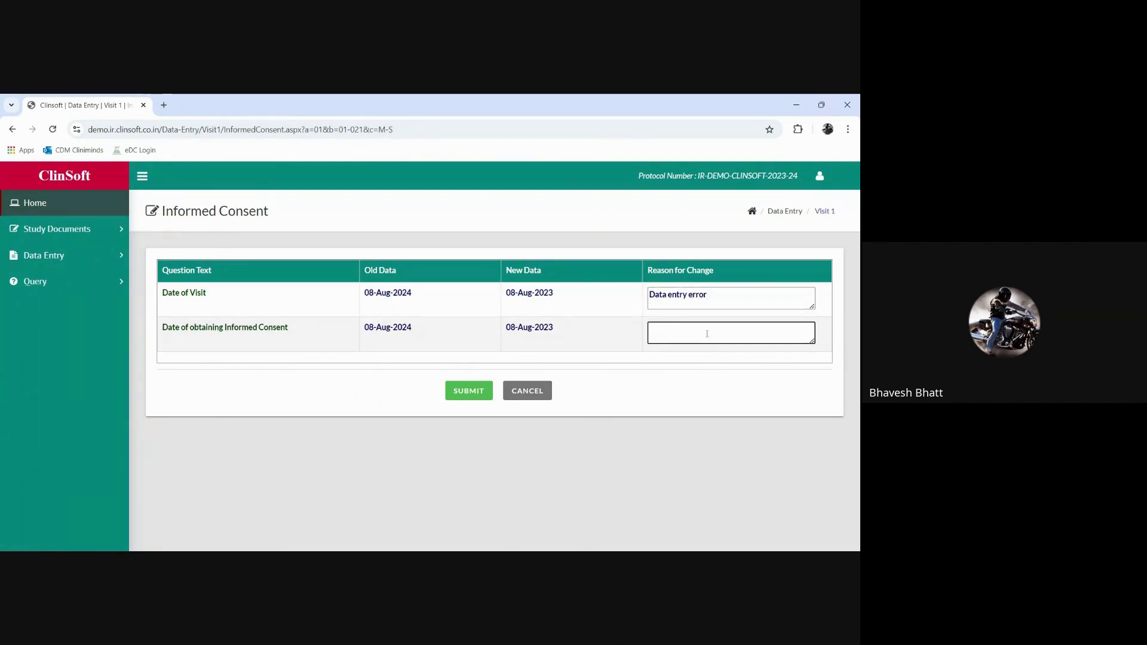
text(Testing purpose)
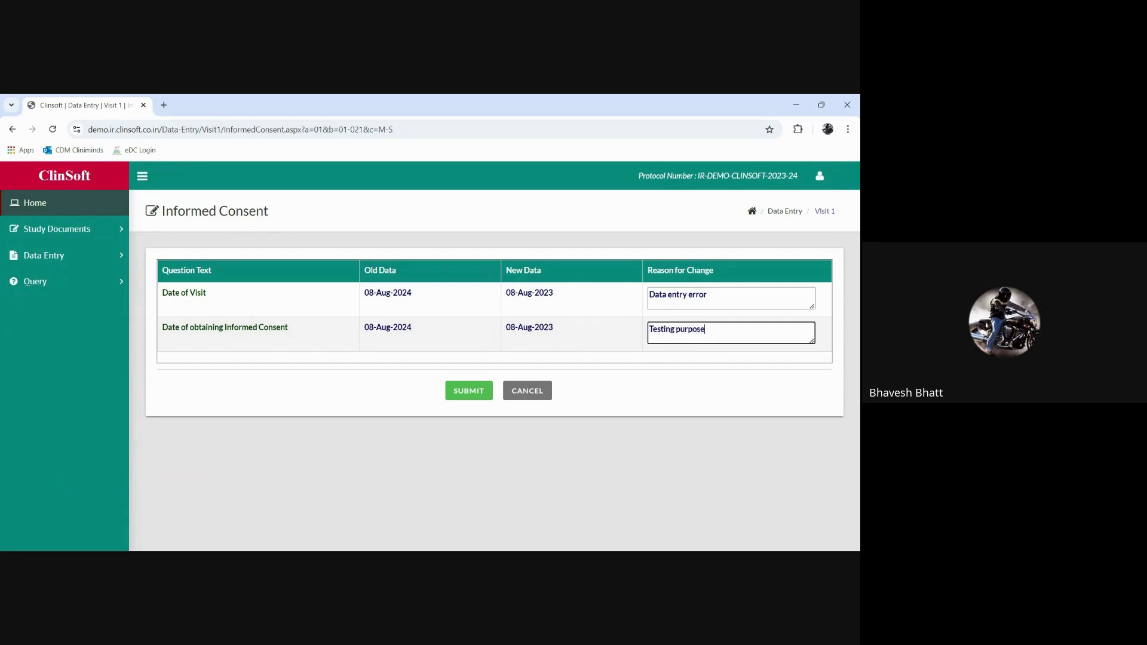
click(707, 295)
key(BackSpace)
key(BackSpace)
key(BackSpace)
key(BackSpace)
key(BackSpace)
key(BackSpace)
key(BackSpace)
key(BackSpace)
key(BackSpace)
key(BackSpace)
key(BackSpace)
key(BackSpace)
key(BackSpace)
key(BackSpace)
key(BackSpace)
text(Testi)
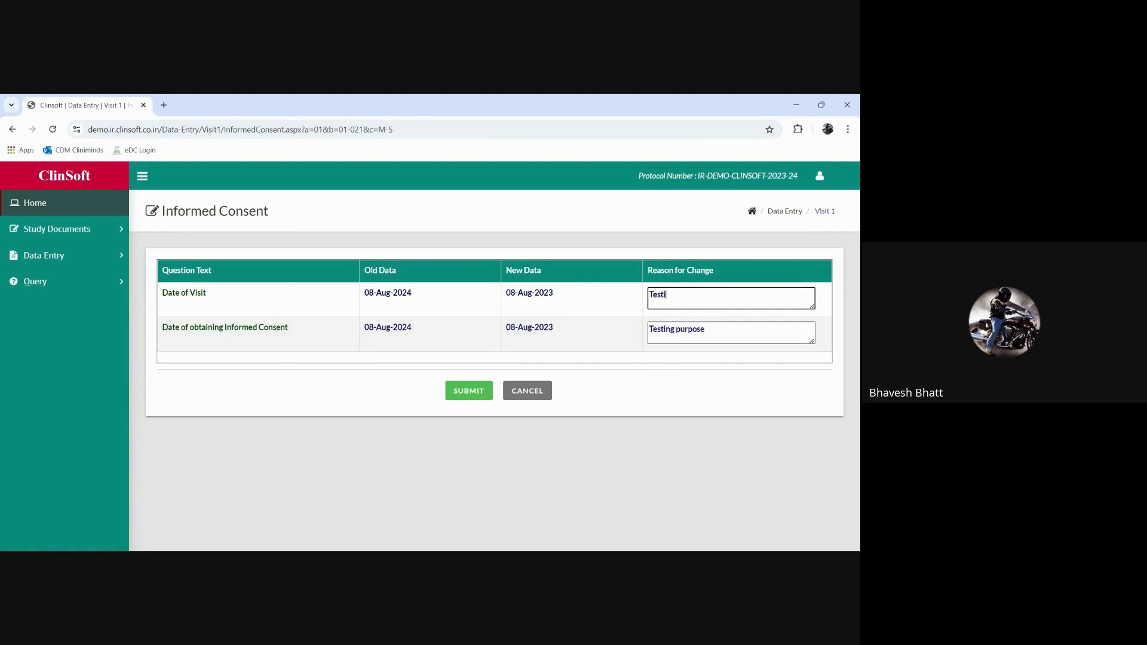
text(ng purpor)
text(e)
click(464, 395)
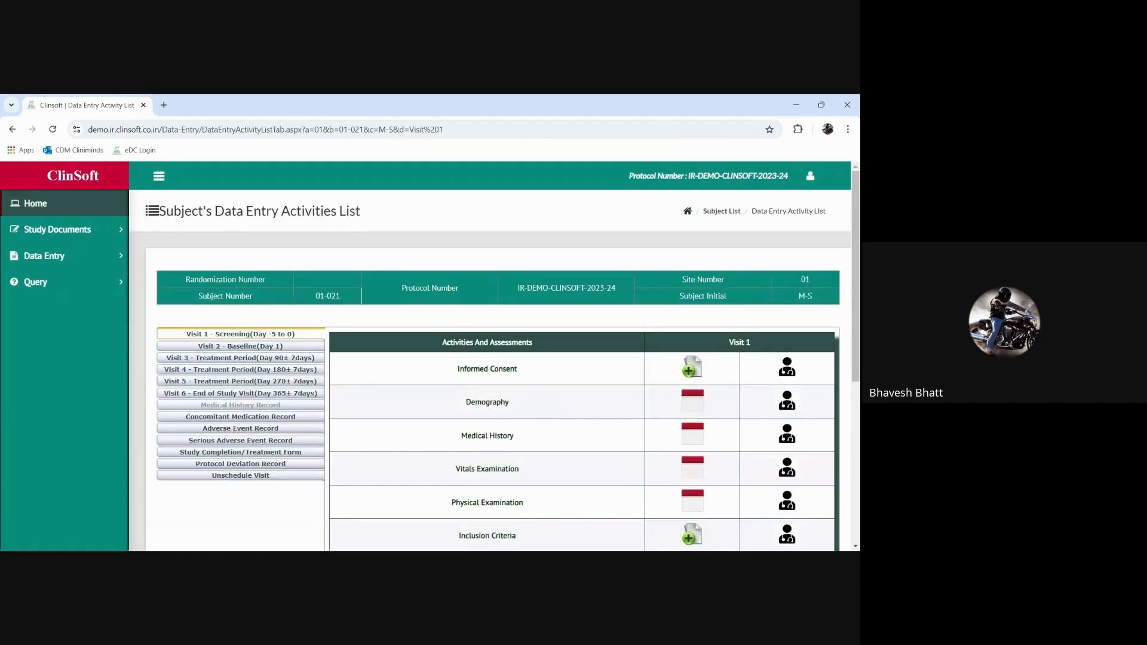
Step: In Visit 2 Present Trial Status, answer Yes to attendance and set the visit date to 13-Aug-2023
click(269, 347)
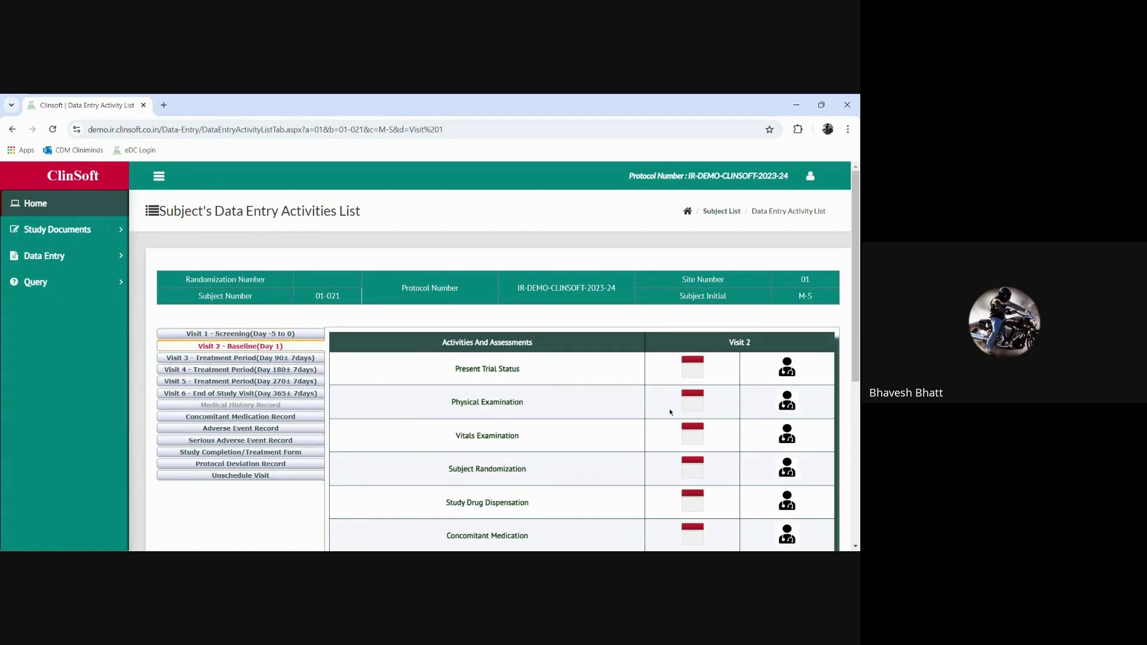
click(689, 372)
click(582, 313)
click(553, 349)
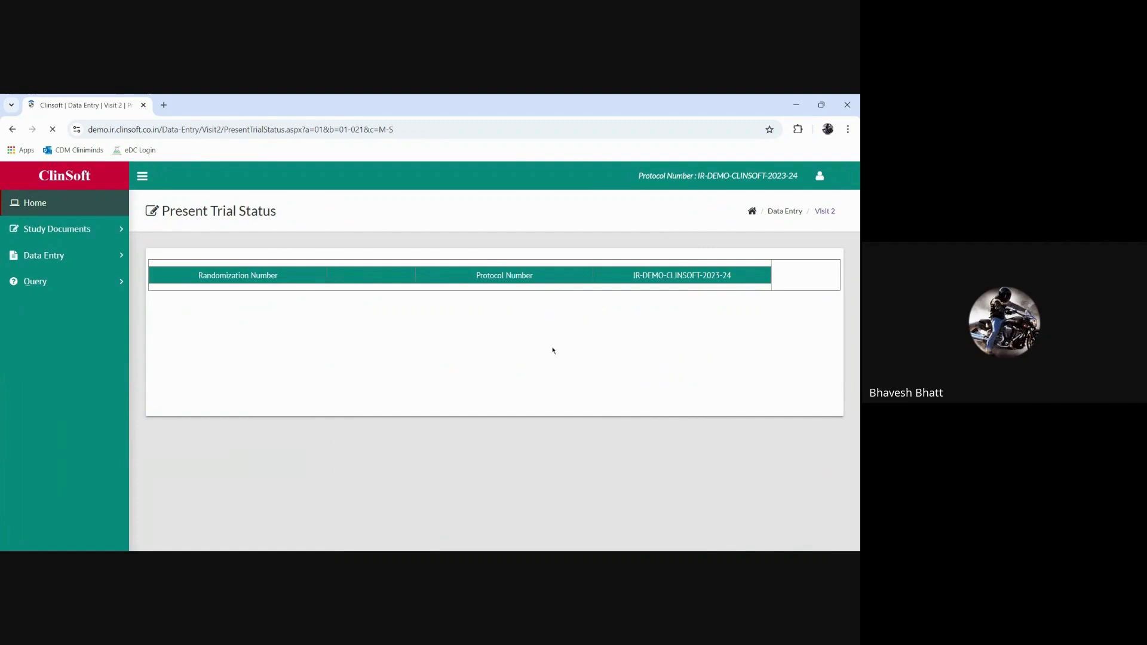
click(551, 339)
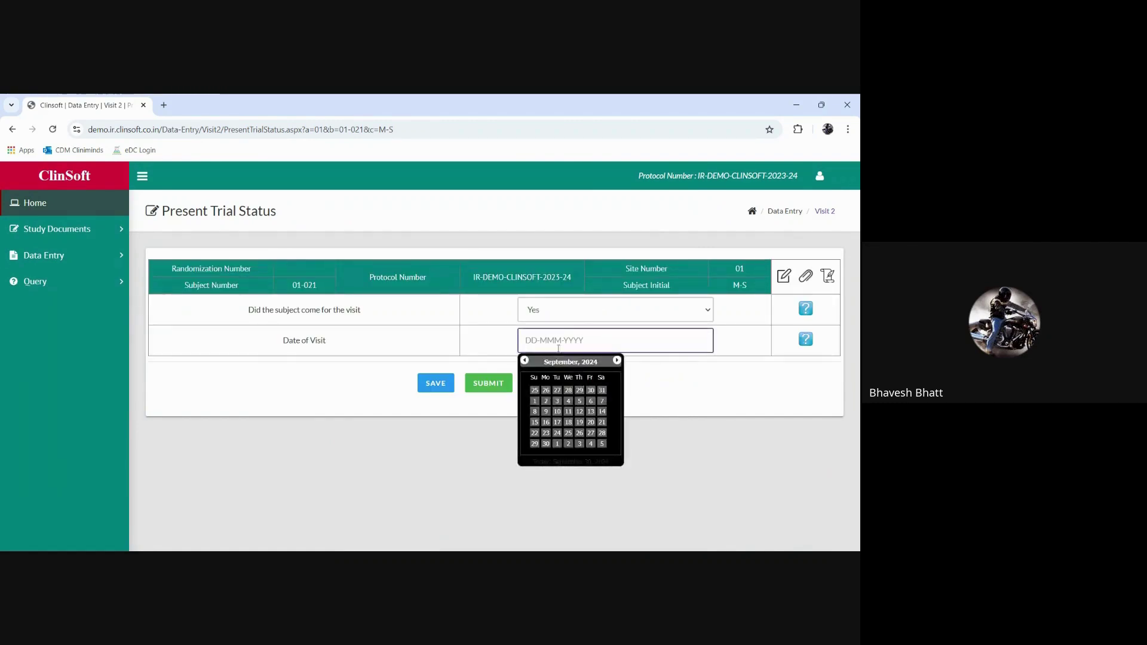
click(568, 362)
click(569, 363)
click(533, 412)
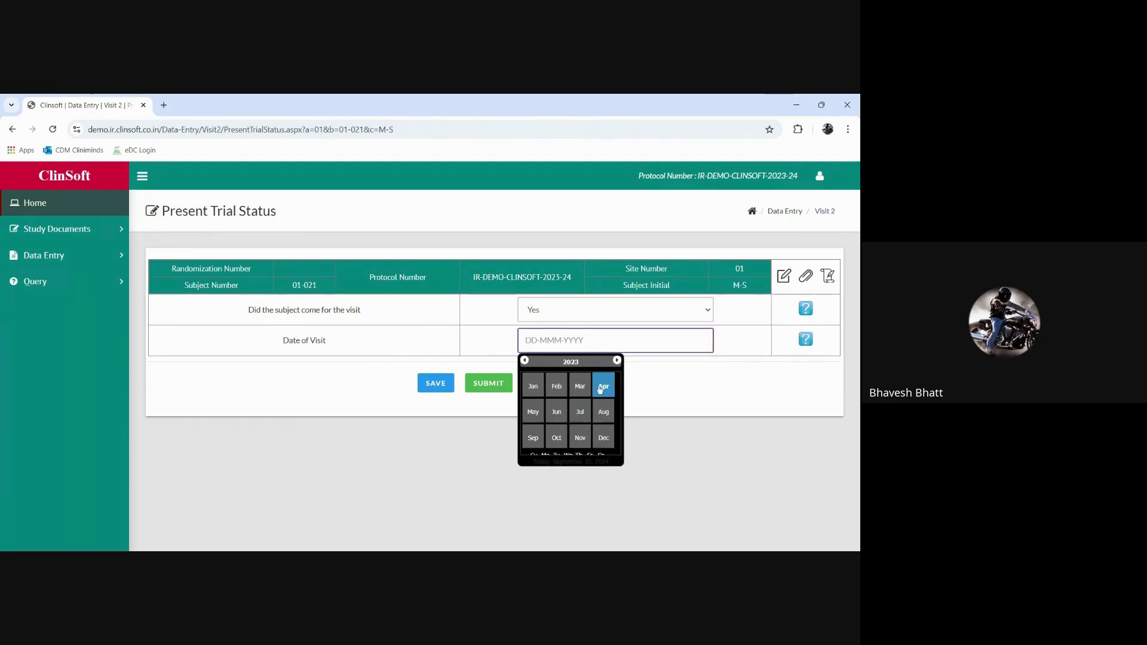
click(604, 411)
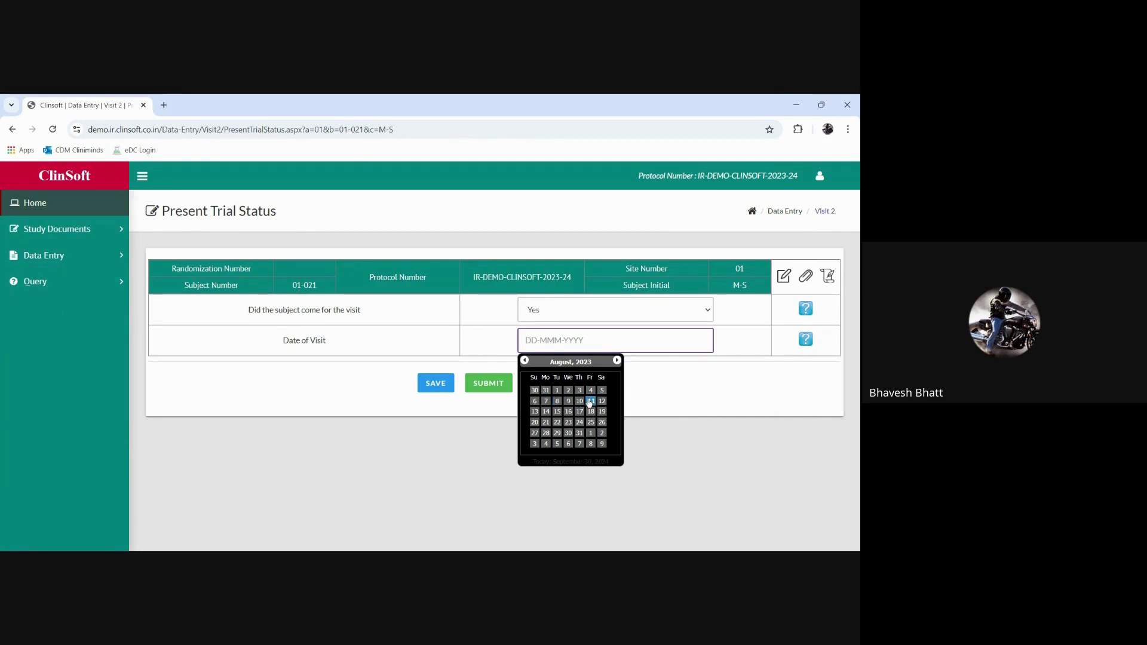
click(535, 412)
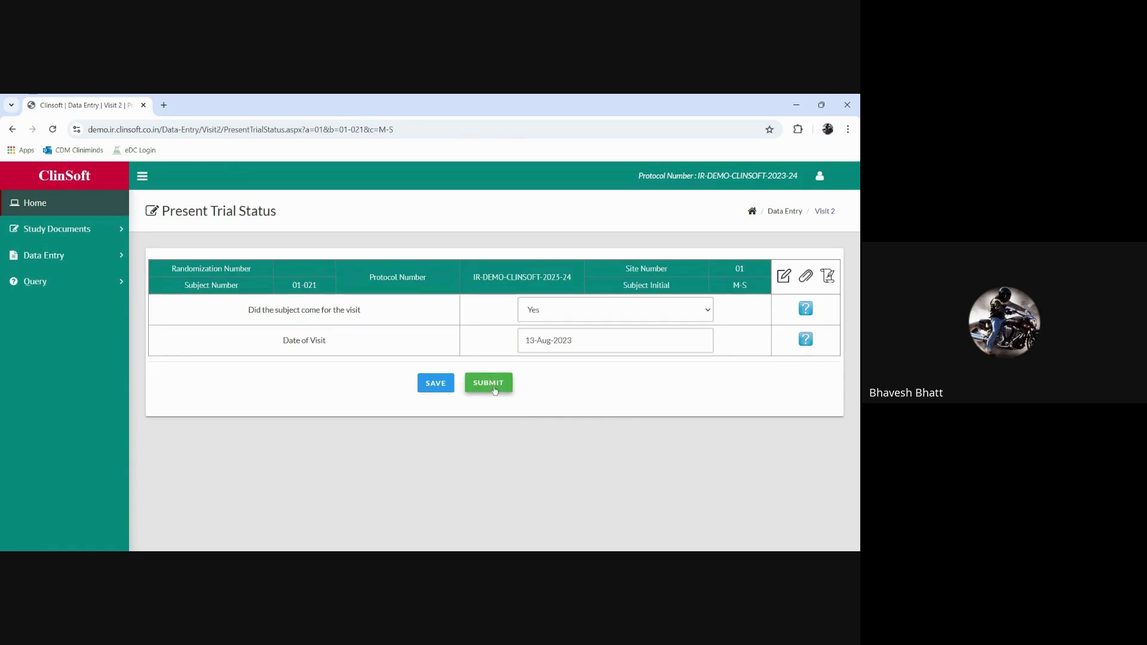
Step: Save the Present Trial Status form, reopen it, and submit it
click(435, 387)
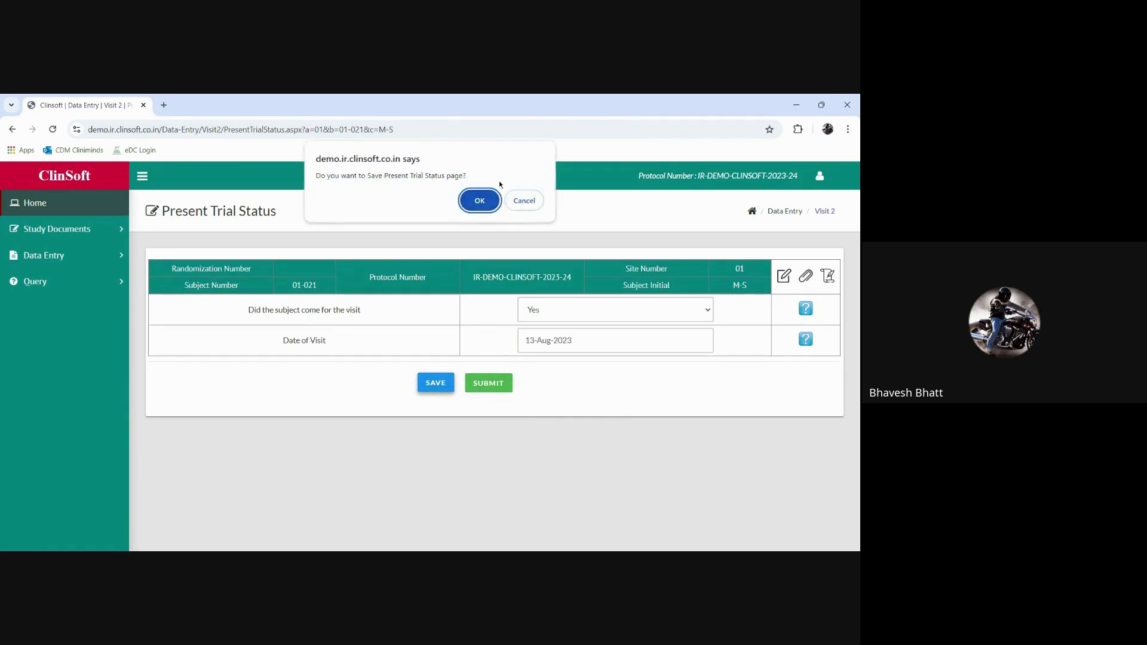
click(466, 204)
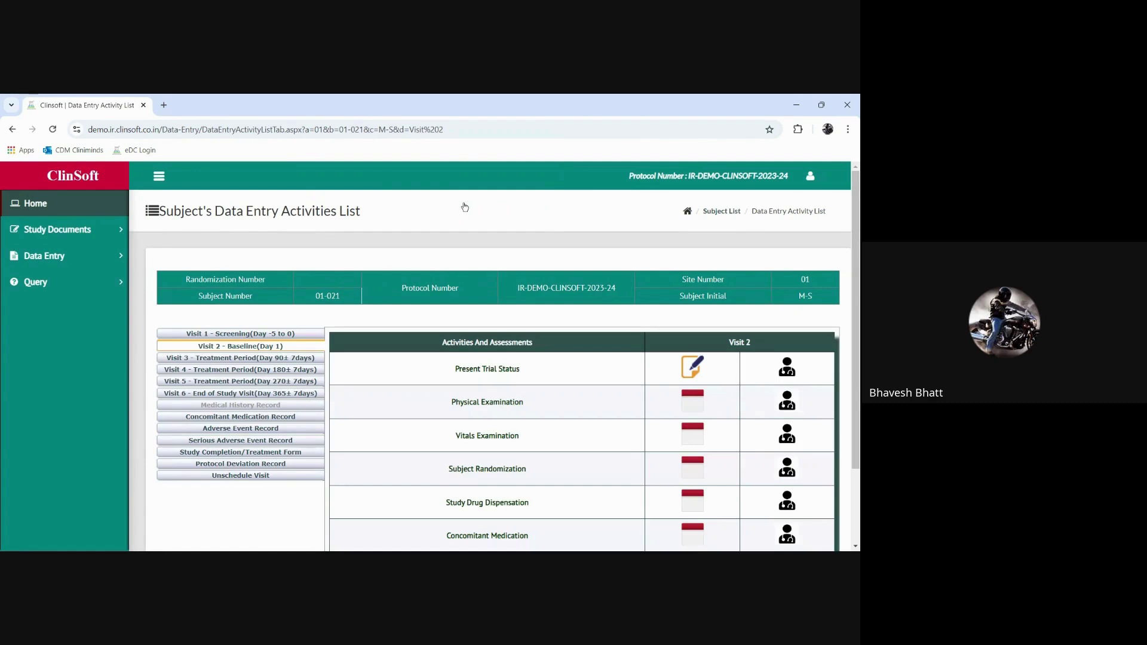
click(693, 367)
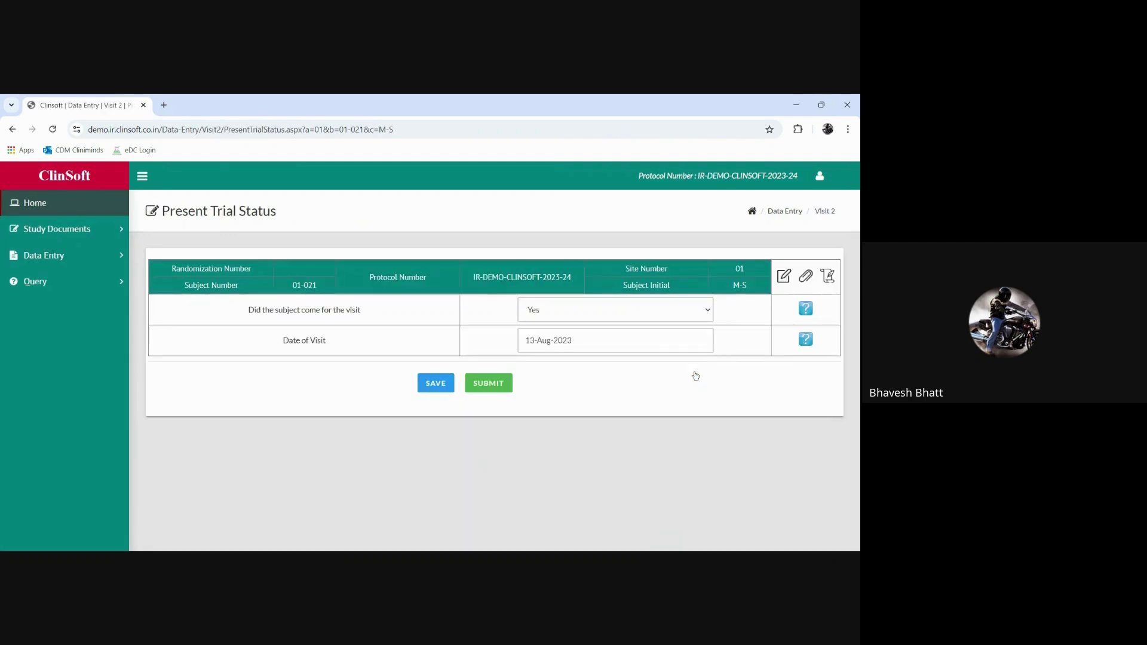
click(481, 390)
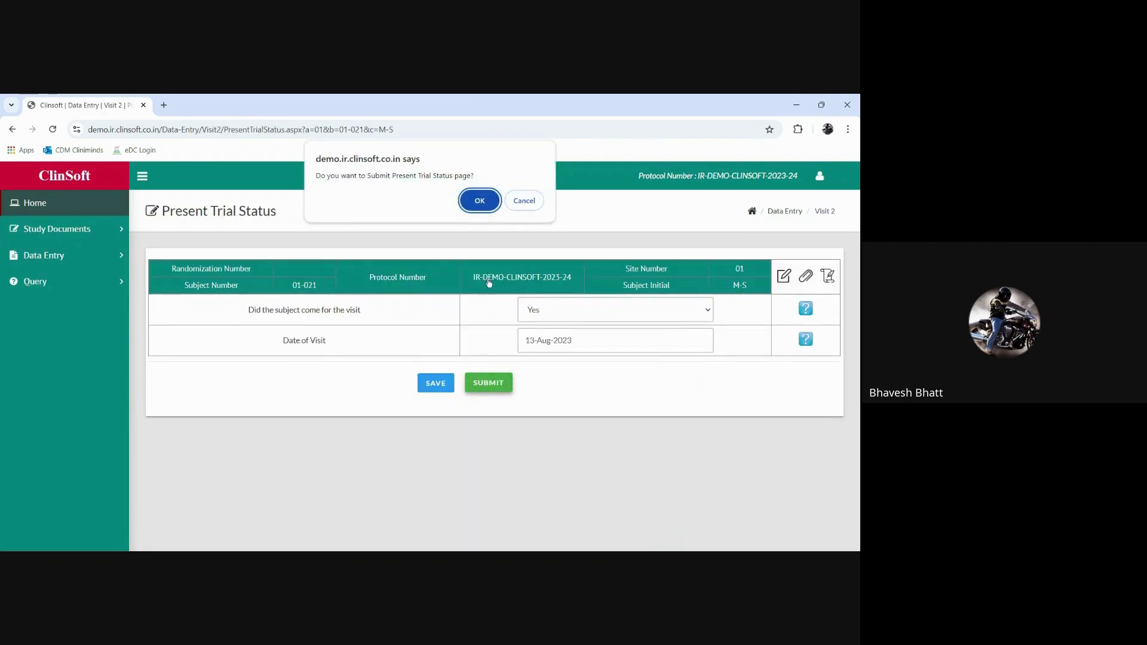
click(479, 201)
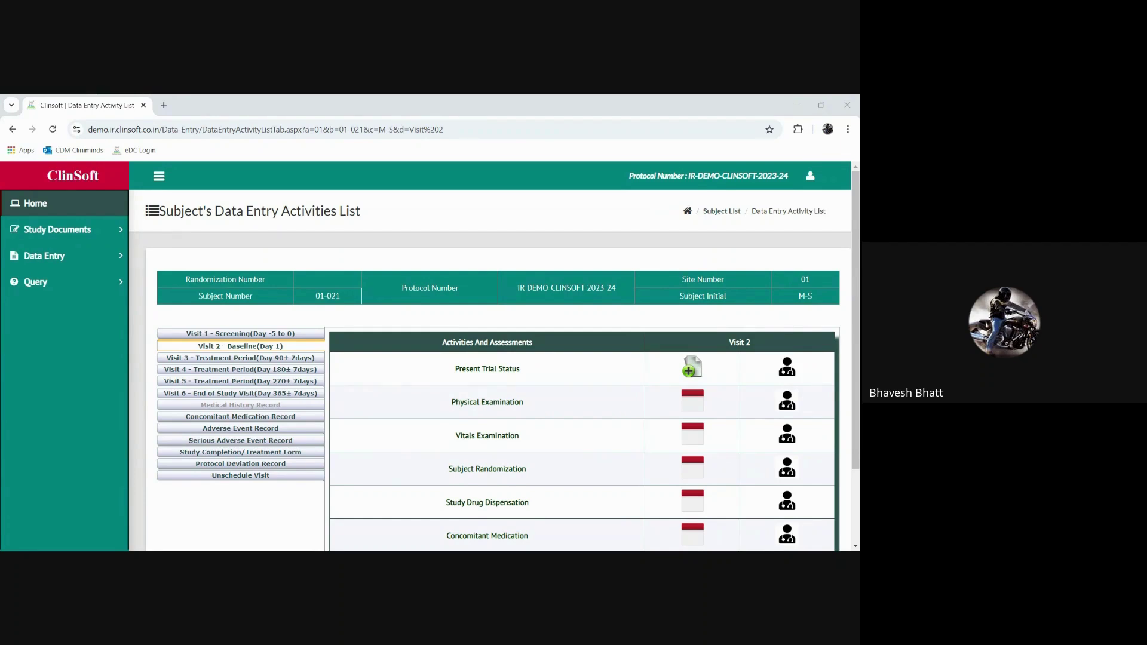
Step: Submit Visit 2 Physical Examination as not performed, with the reason 'subject denied'
click(695, 405)
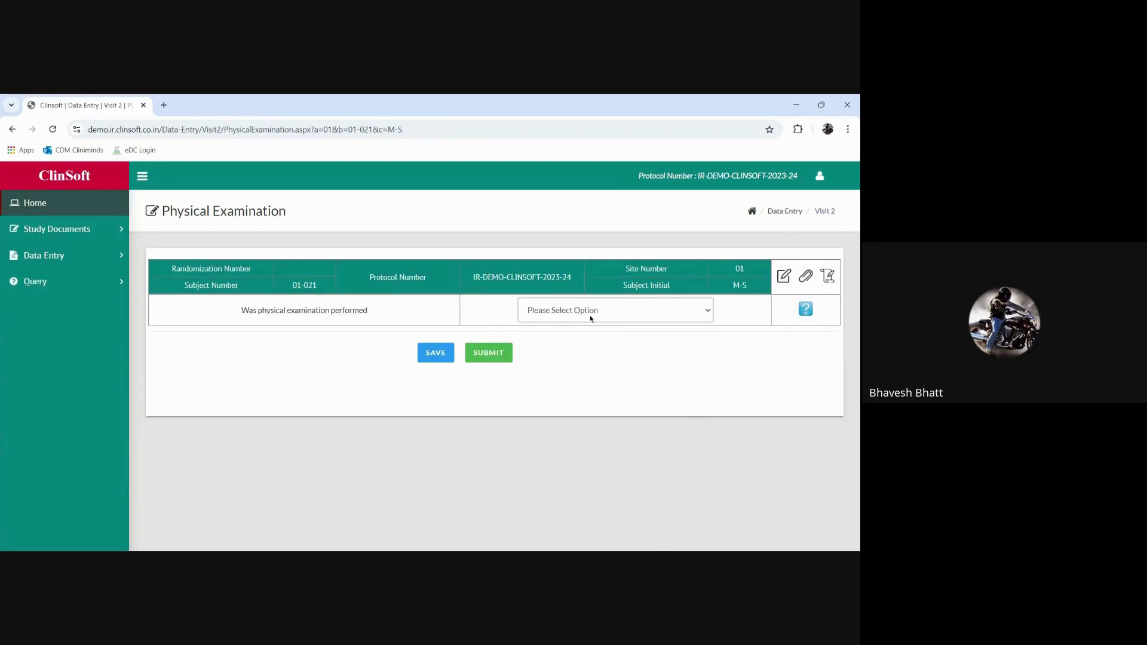
click(589, 315)
click(560, 353)
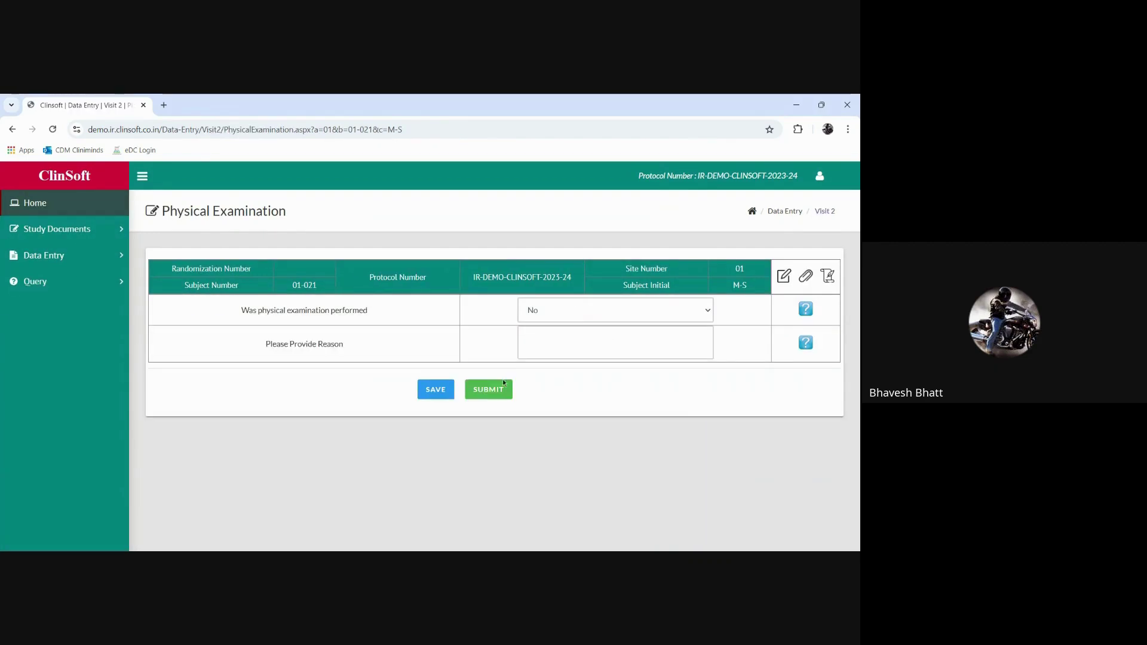
click(542, 341)
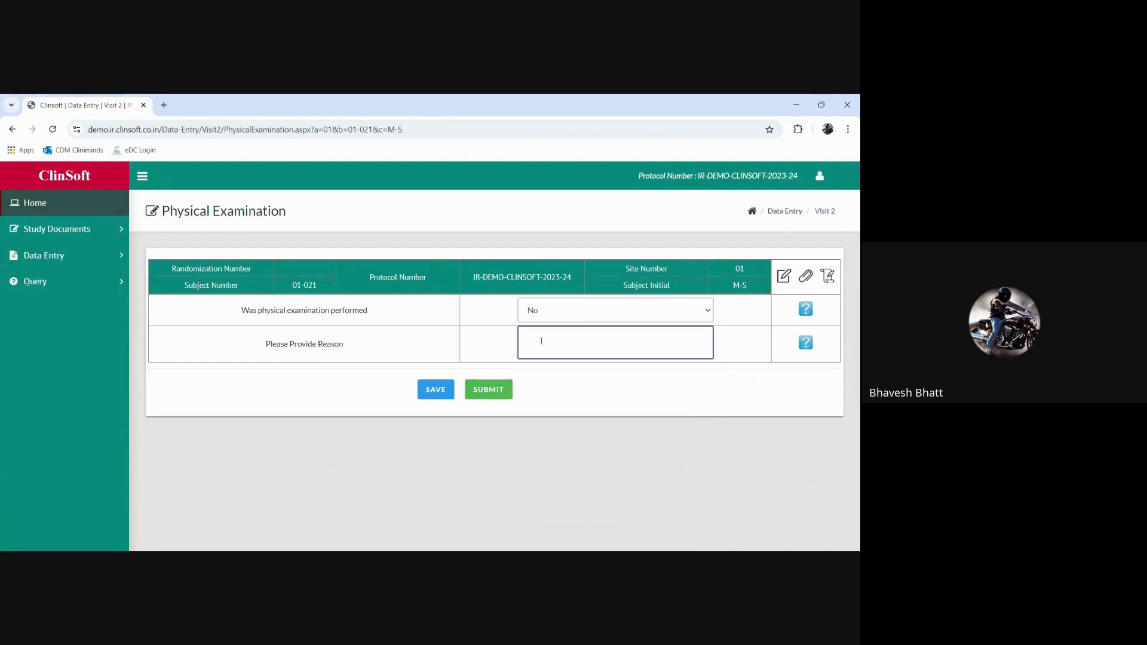
text(subject denied)
click(488, 389)
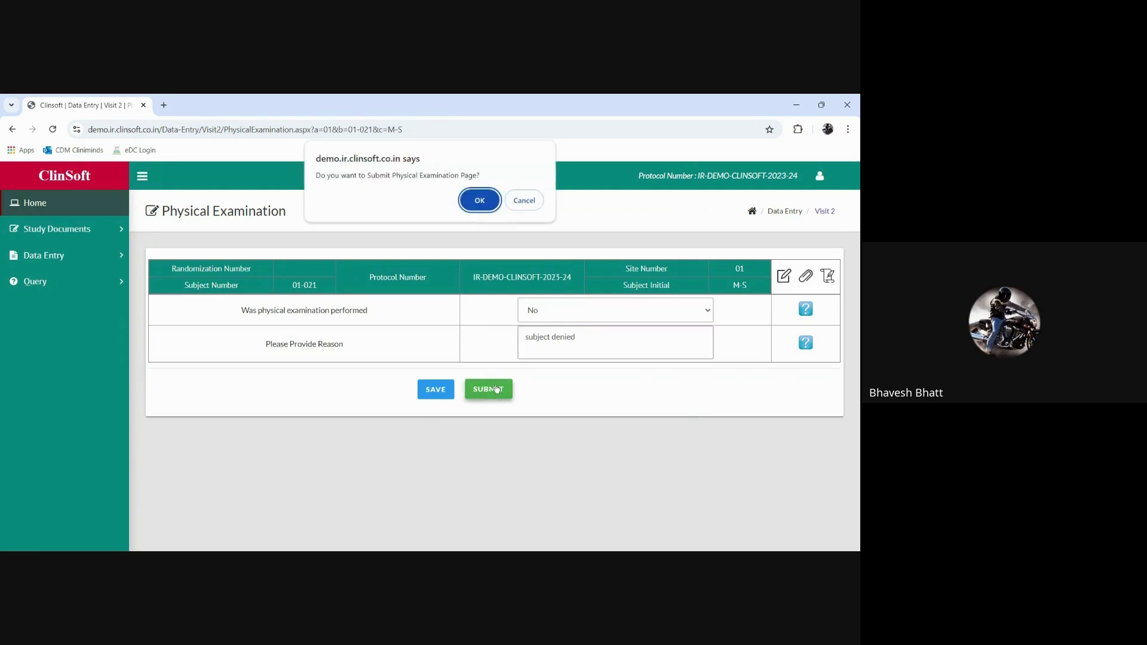
click(479, 201)
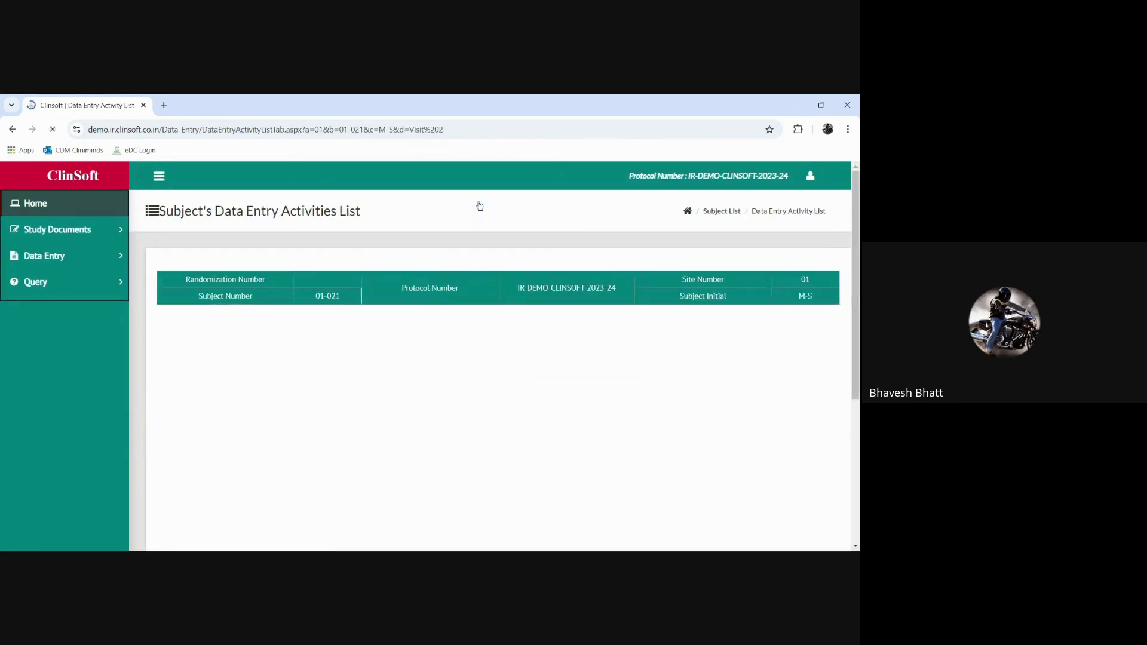
Step: Submit Visit 2 Vitals Examination as not performed, with the reason 'subject denied'
click(693, 436)
click(537, 317)
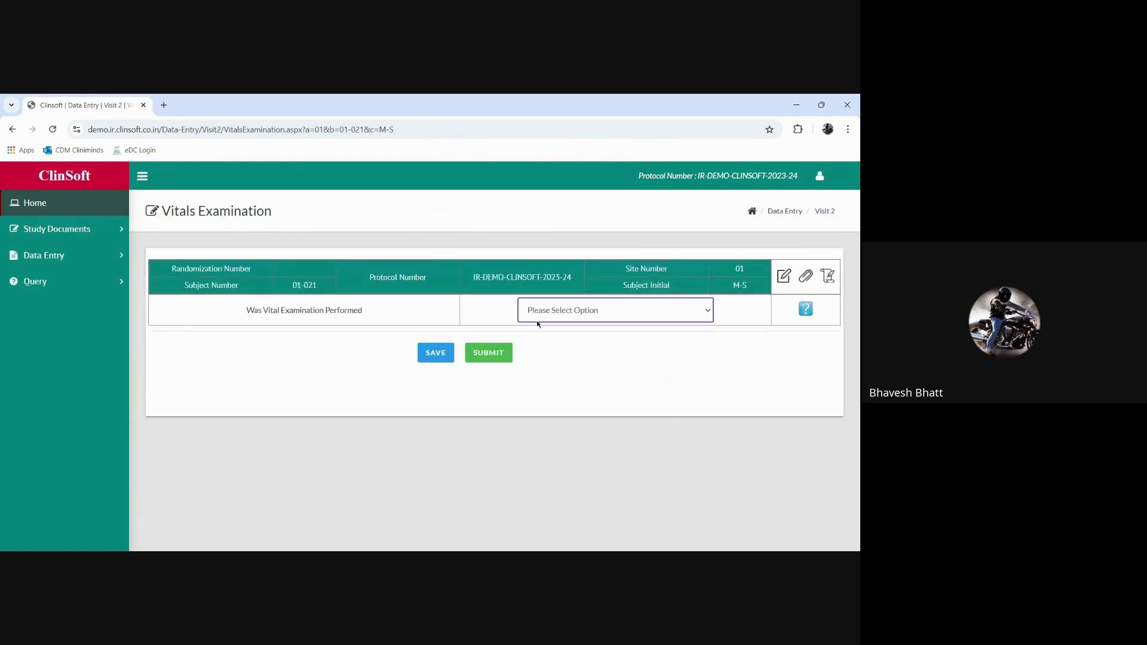
click(536, 359)
click(553, 335)
text(d)
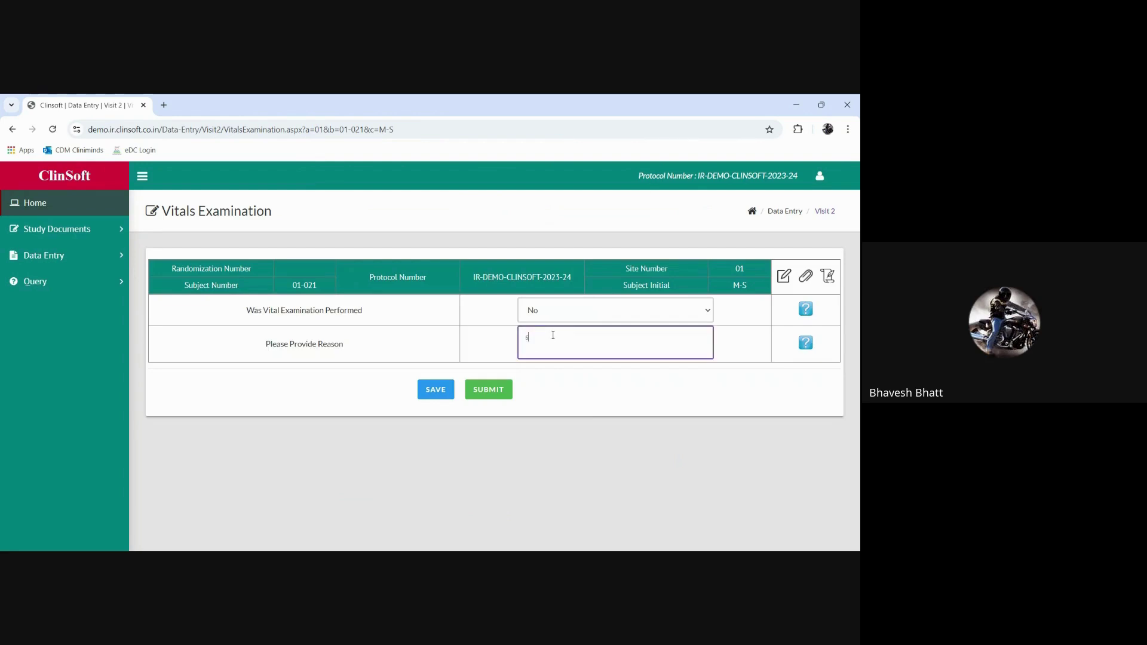
text(ubje)
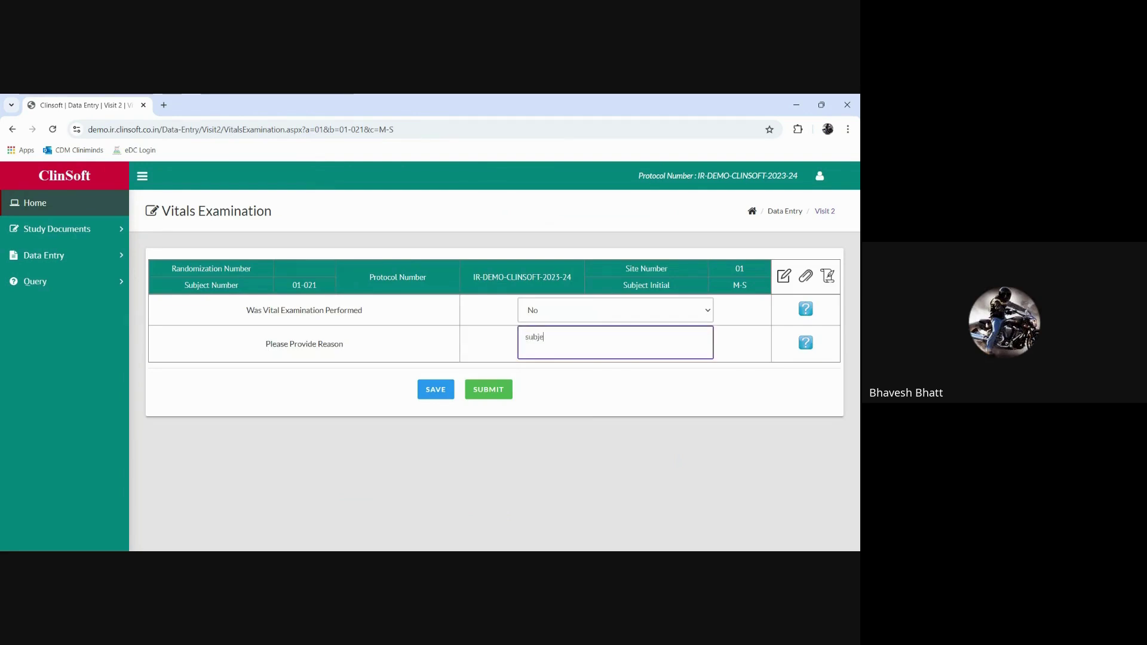
text(ct denied)
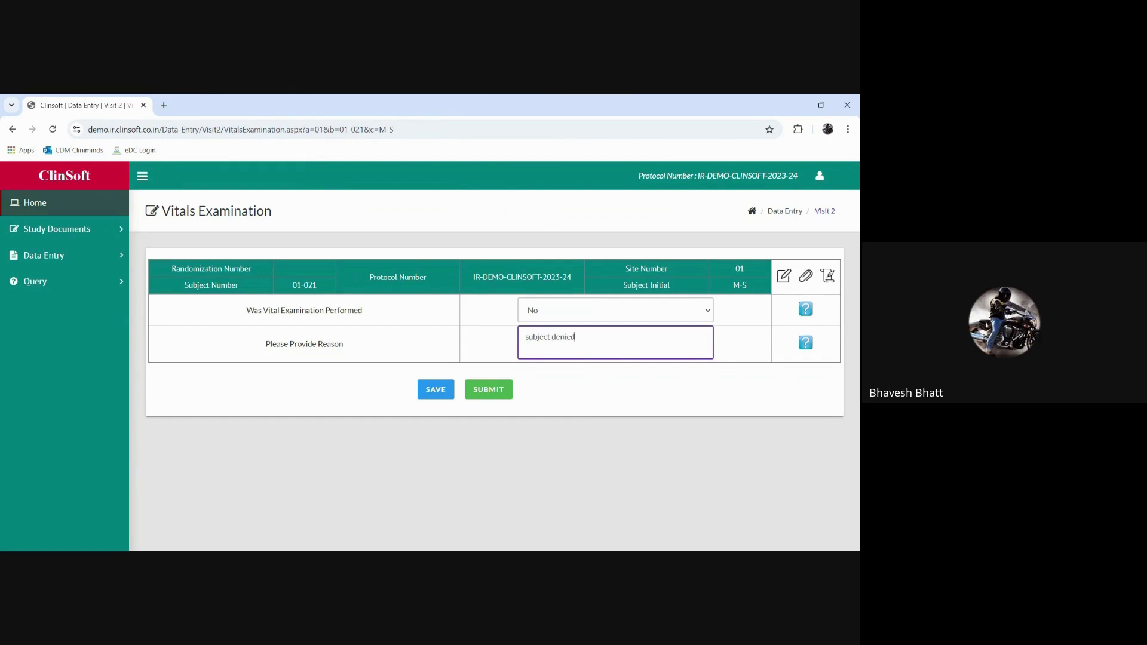
click(510, 385)
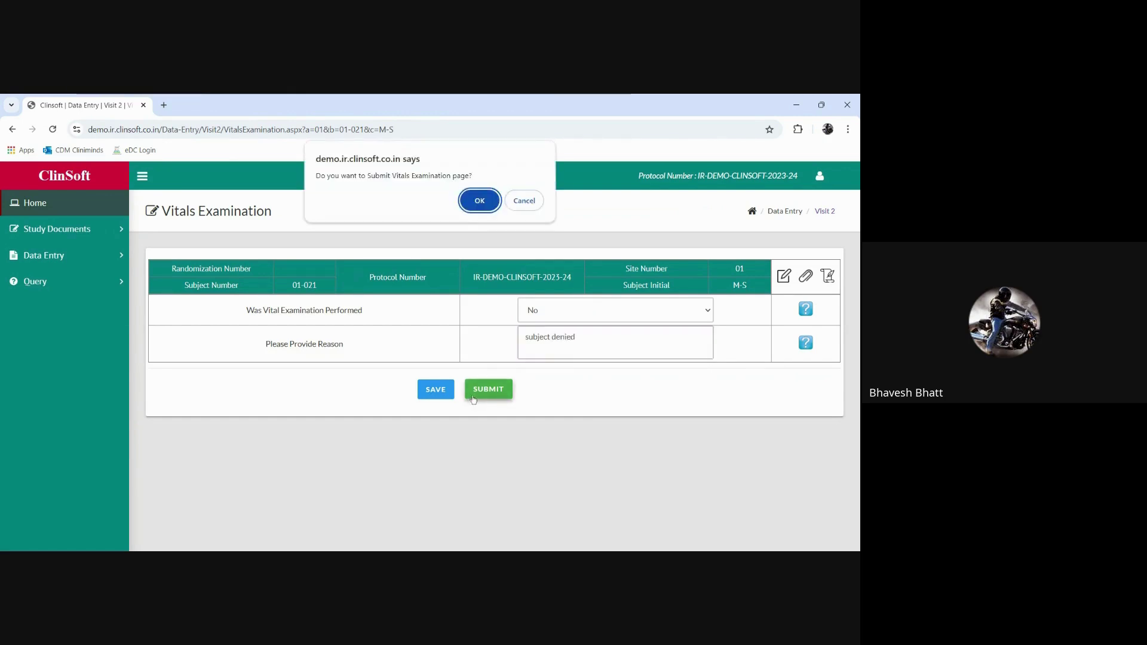
click(479, 202)
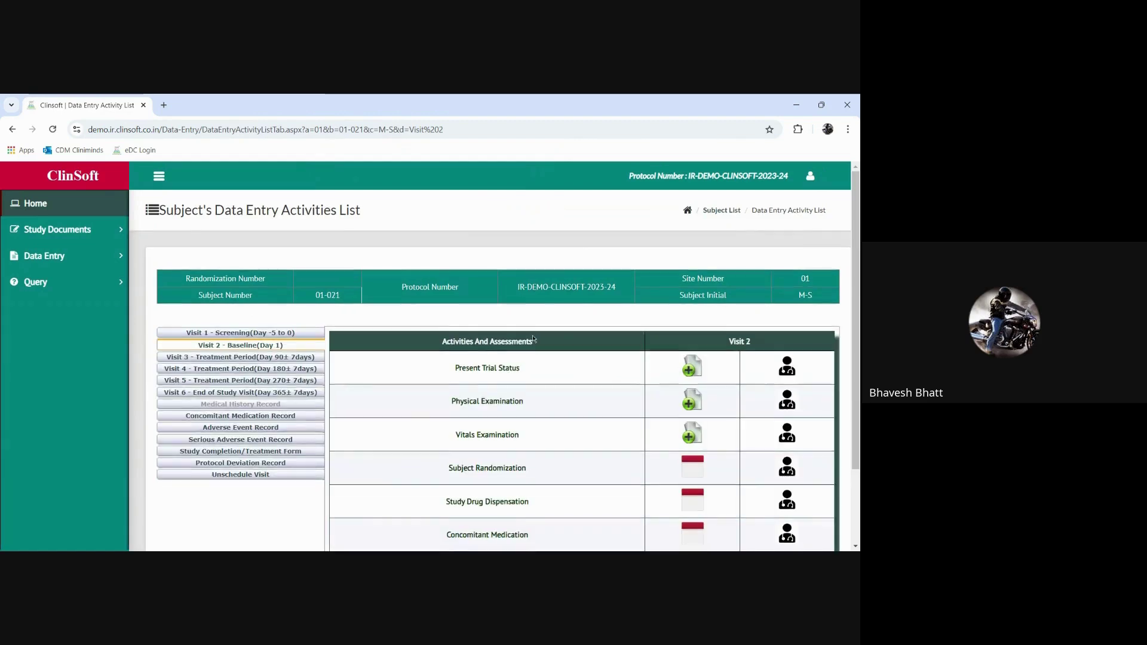
Step: On the Subject Randomization form, highlight Site Number, the subject initials and the empty Randomization Number field
scroll(533, 338, down, 2)
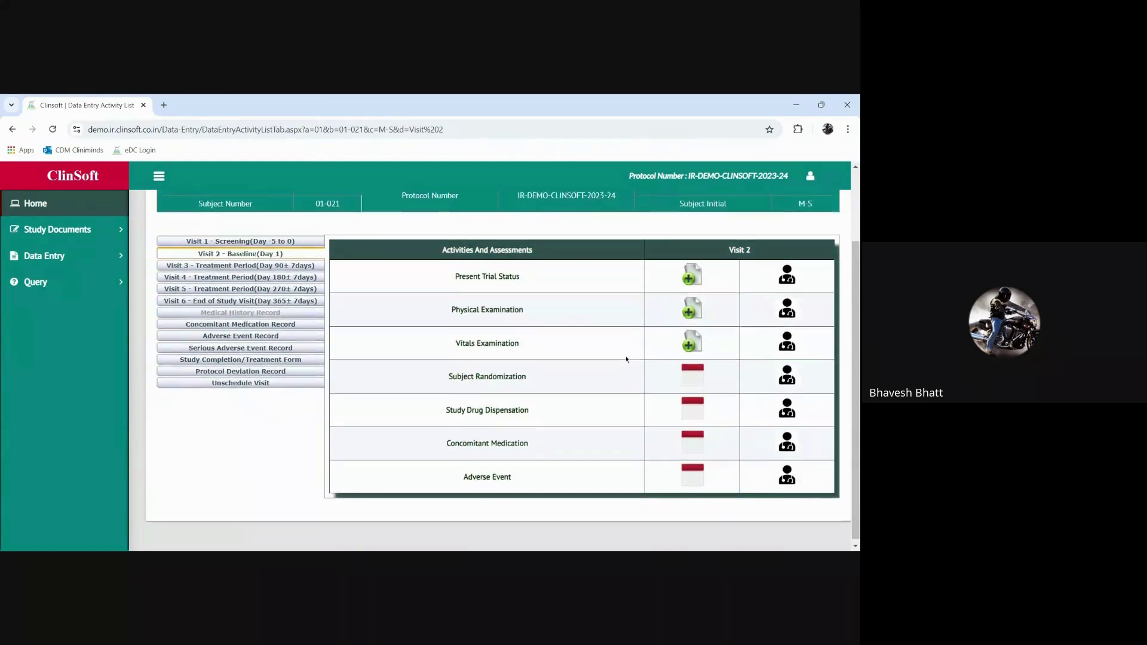
scroll(626, 359, up, 1)
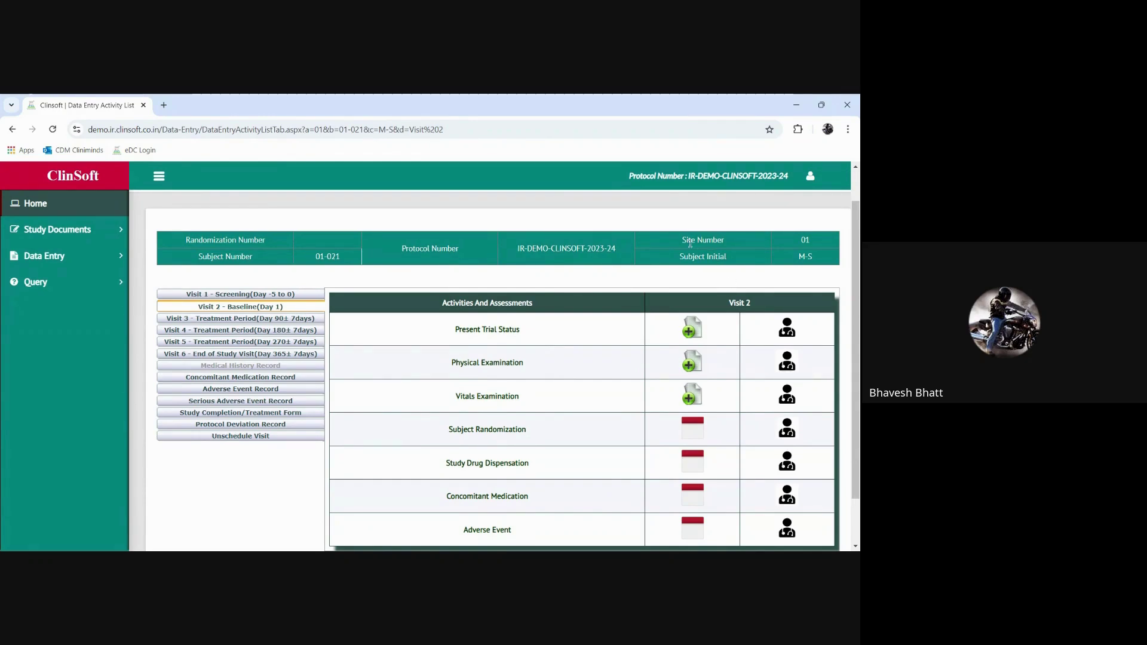
drag(683, 244, 717, 250)
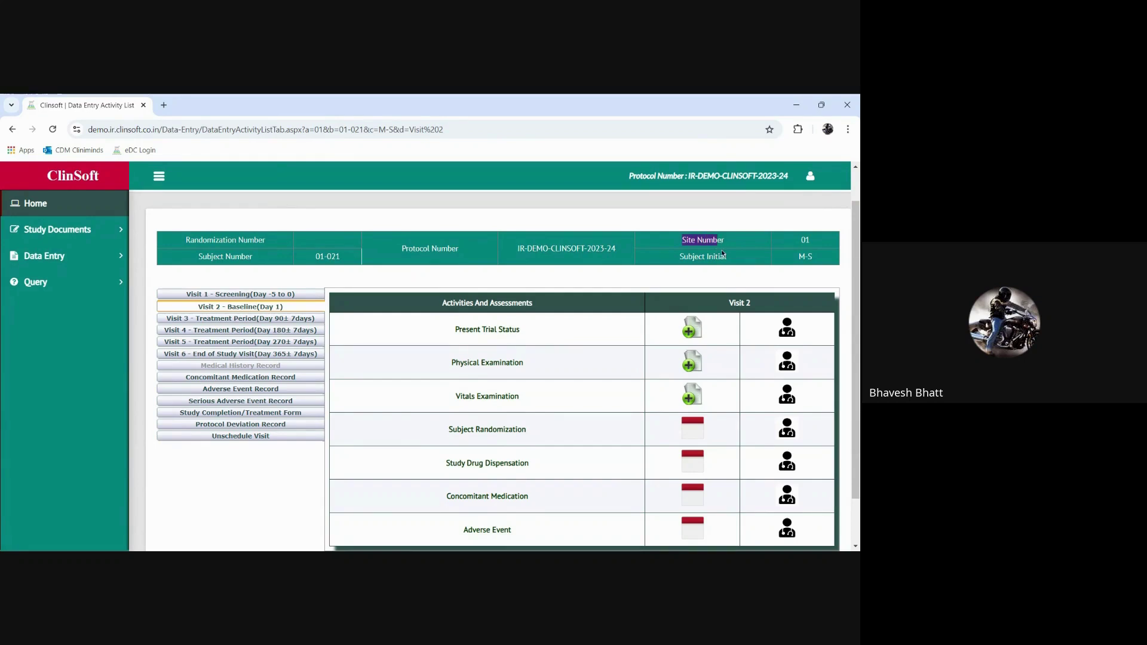
click(716, 258)
drag(695, 267, 679, 272)
drag(454, 249, 478, 257)
click(316, 272)
drag(257, 239, 326, 248)
Step: Start Visit 2's Subject Randomization form with eligibility Yes, then leave it unsaved for the activity list
click(687, 433)
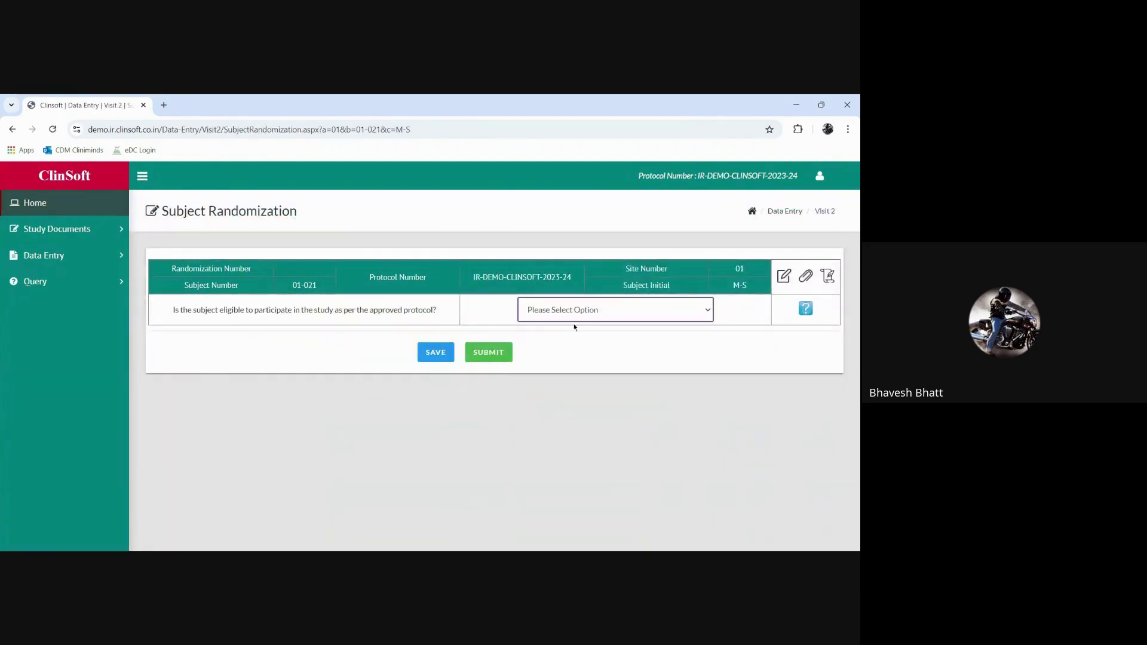
click(574, 327)
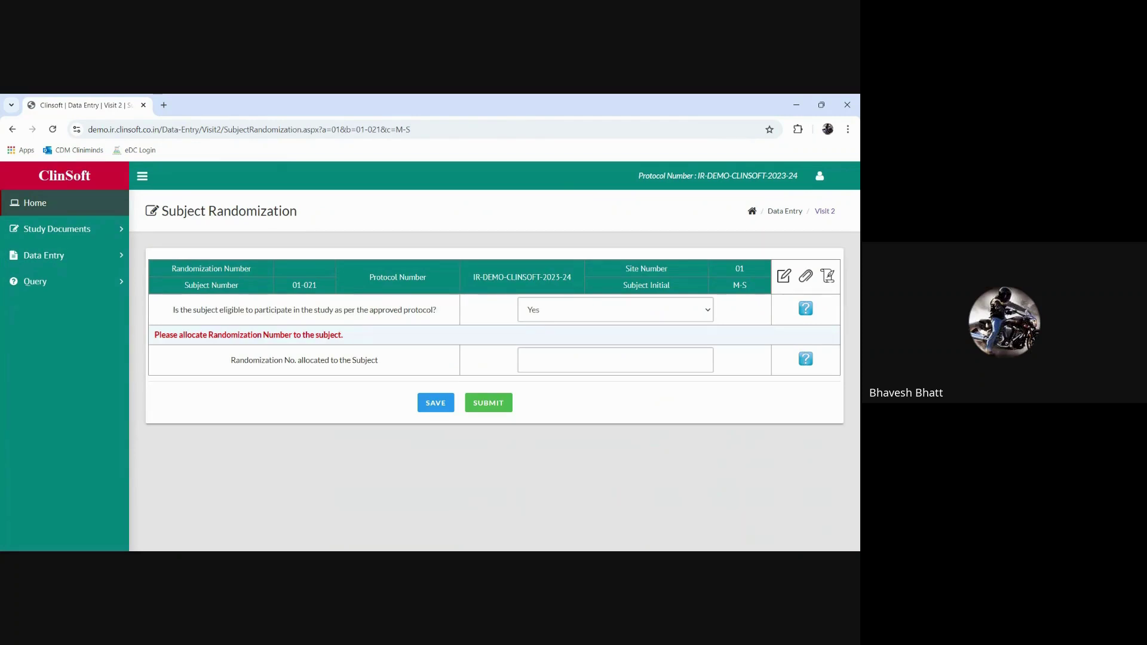
click(545, 349)
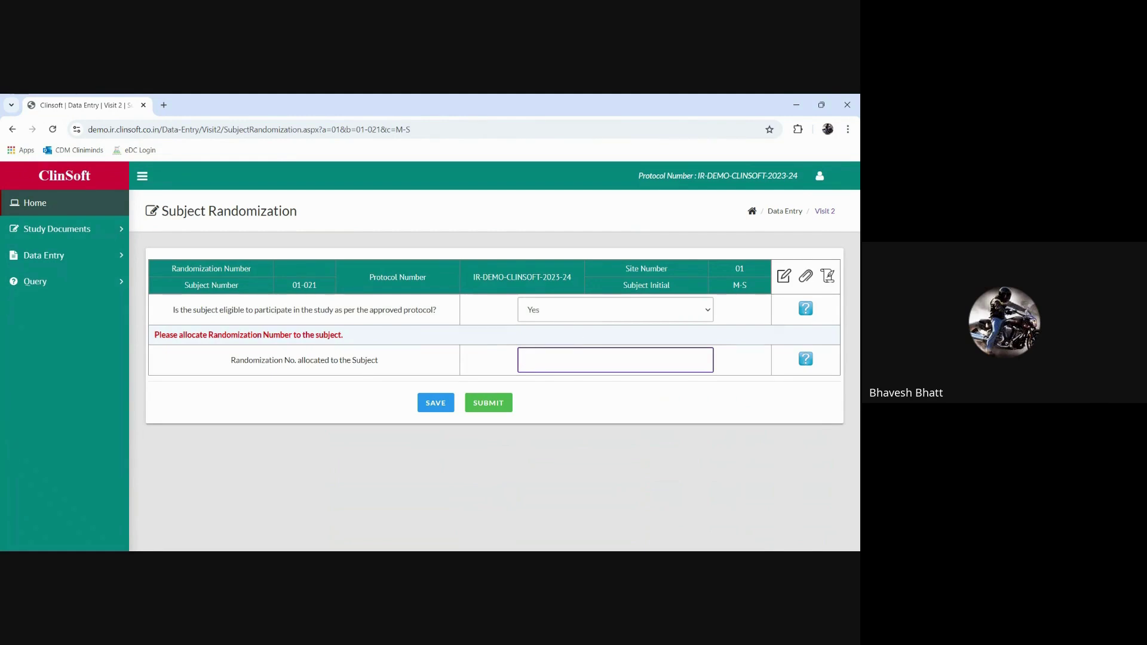
click(825, 211)
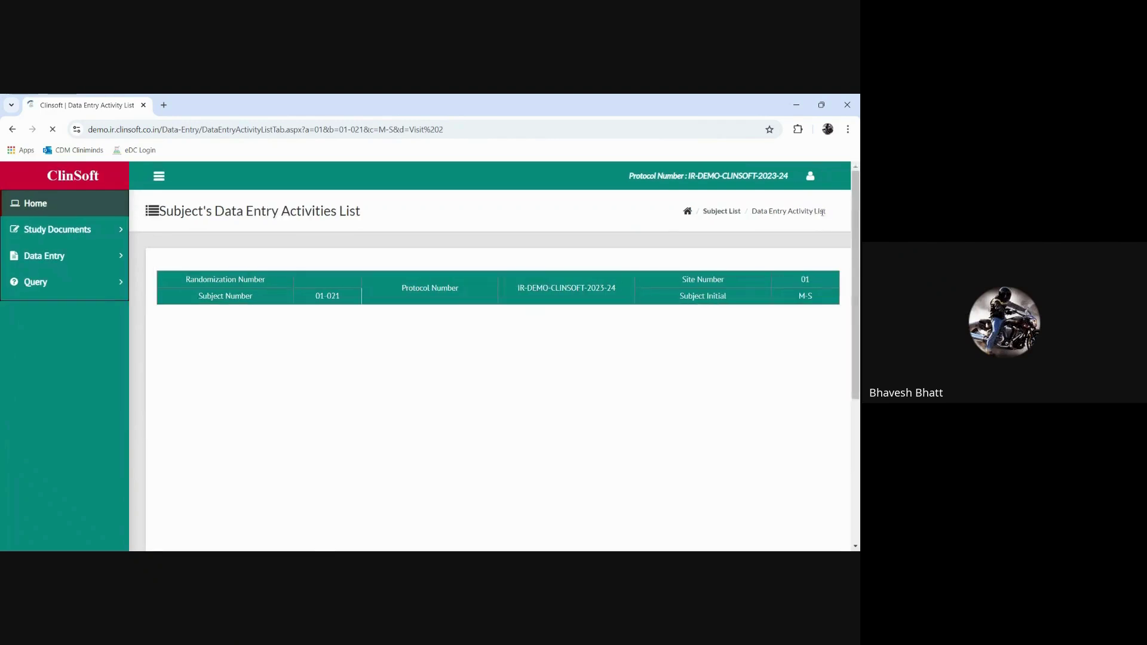
Step: Go to the Subject's List and page to page 2, which lists subjects 01-021 to 01-025
click(721, 211)
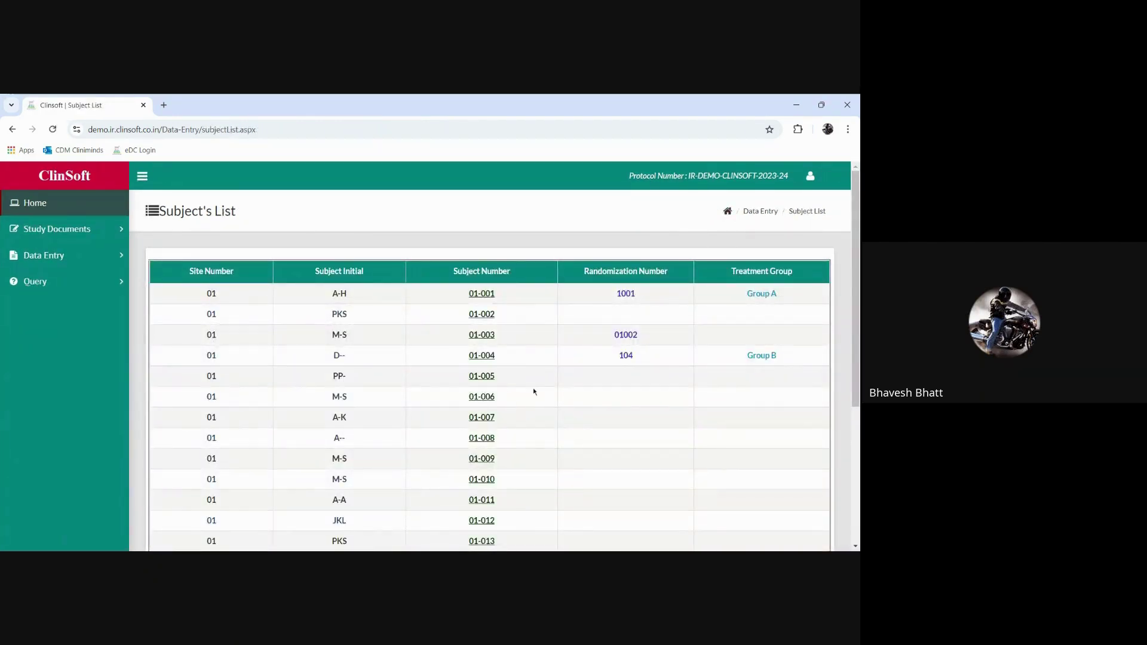
scroll(534, 391, down, 5)
scroll(533, 392, up, 5)
scroll(634, 314, down, 4)
scroll(636, 309, up, 2)
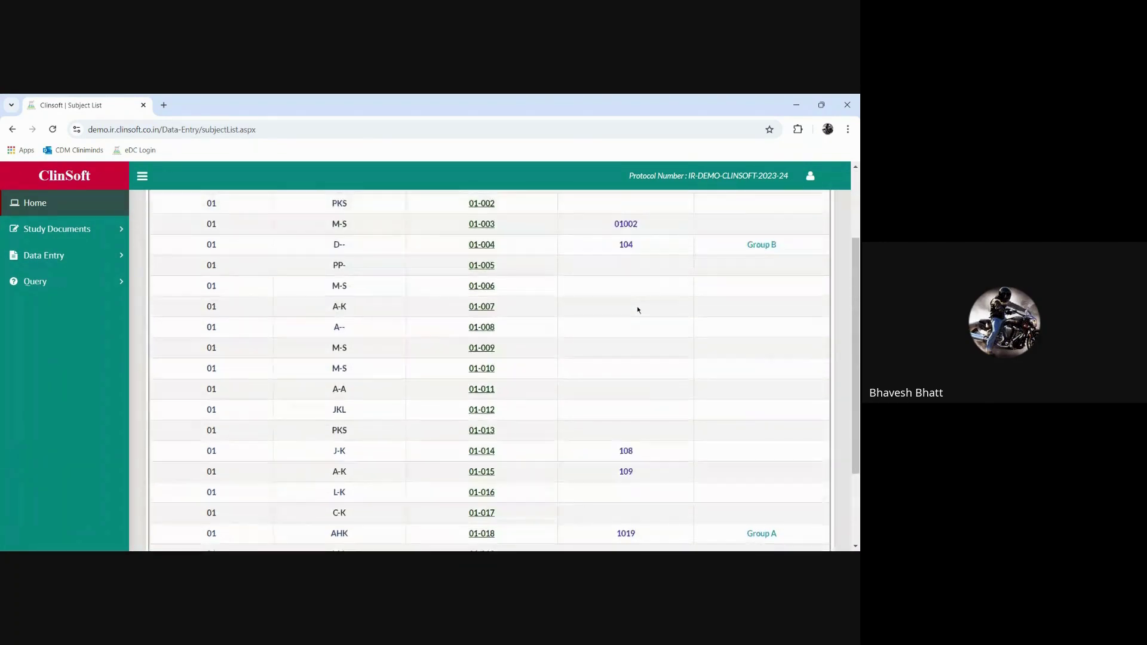
scroll(638, 309, up, 1)
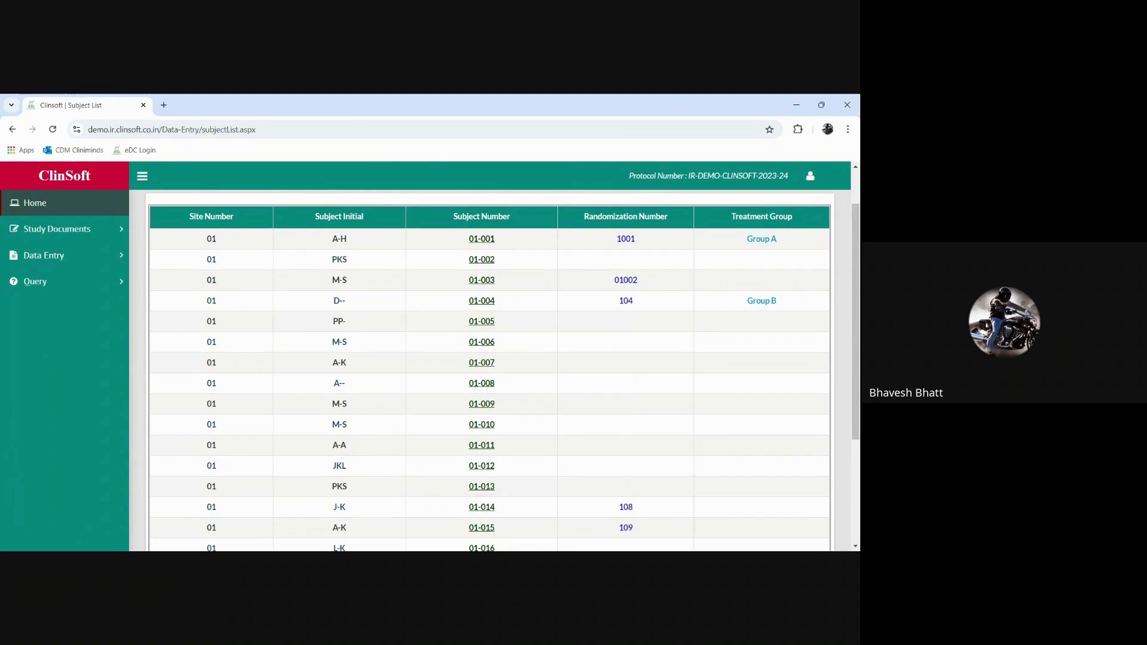
scroll(637, 309, down, 3)
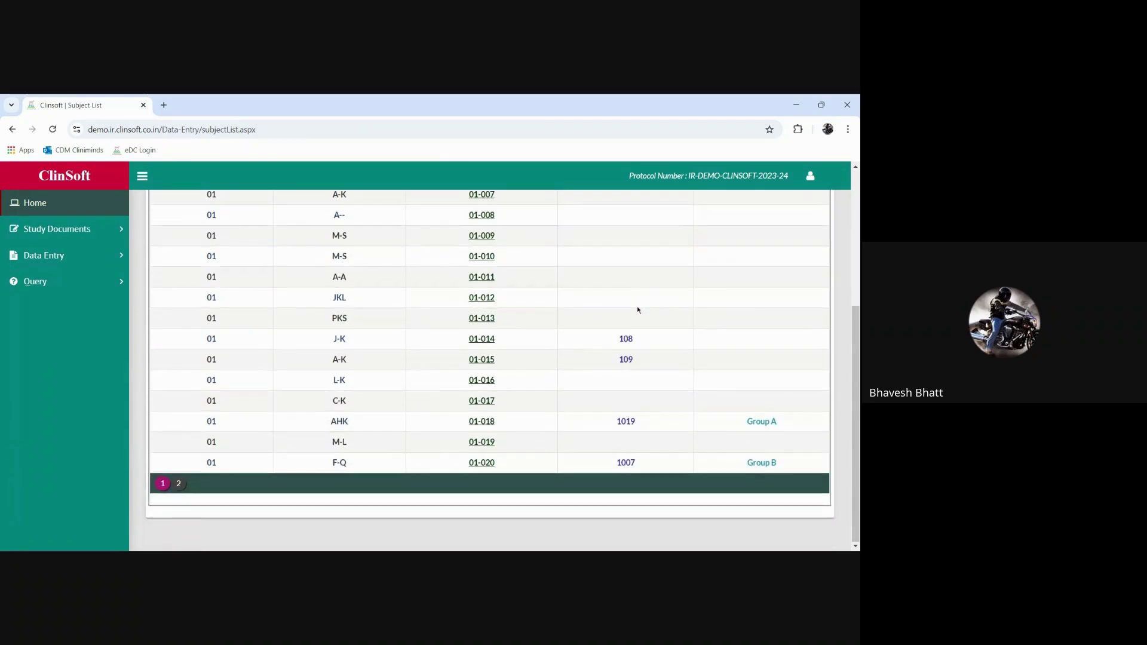
click(178, 484)
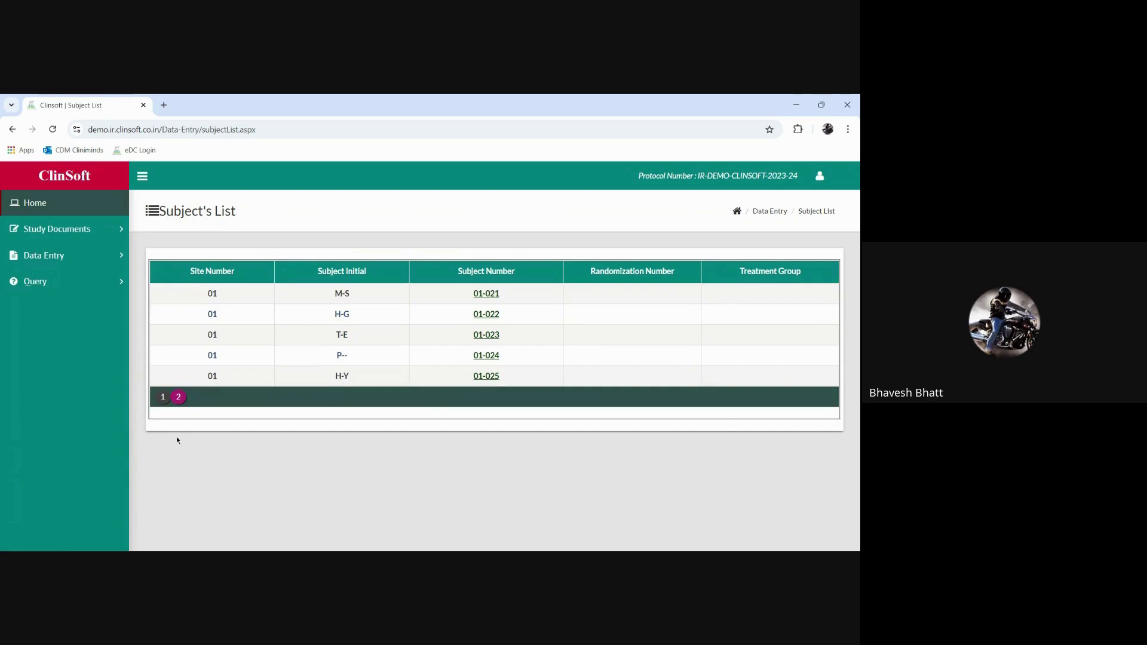
click(162, 397)
scroll(427, 404, down, 4)
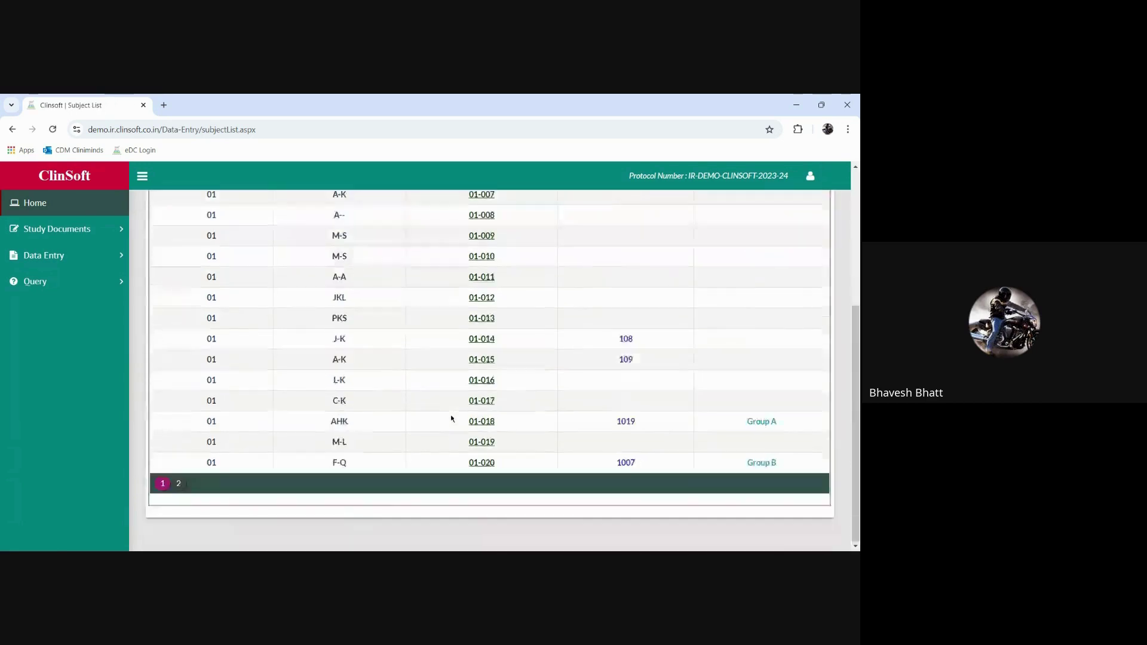
scroll(451, 418, up, 4)
scroll(451, 418, down, 4)
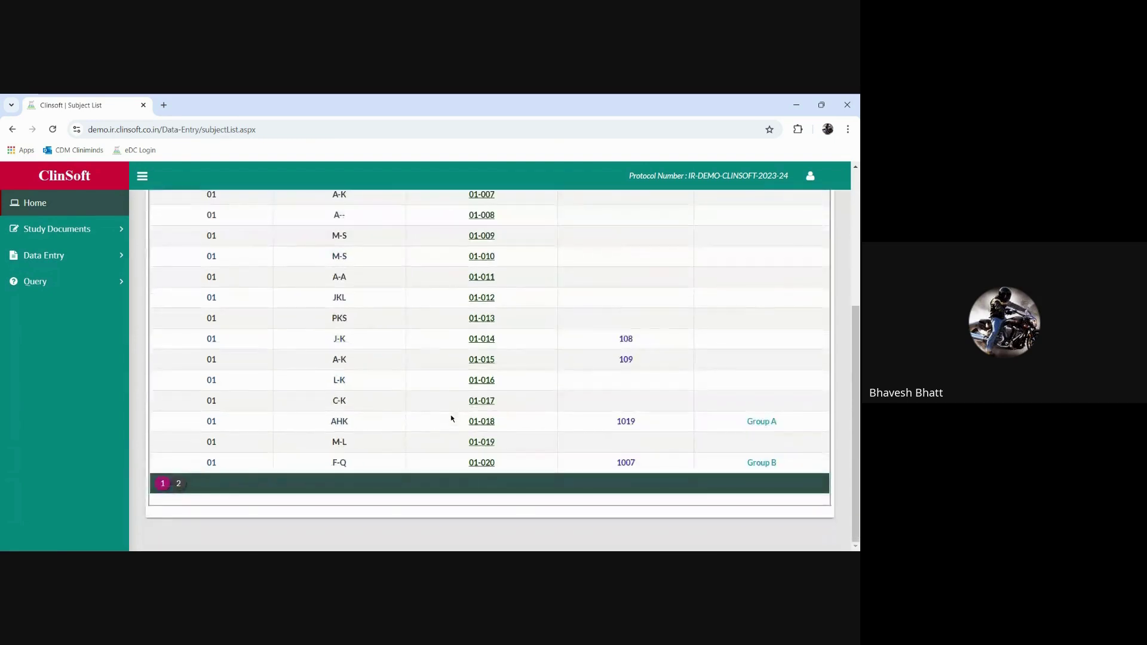
scroll(452, 418, up, 3)
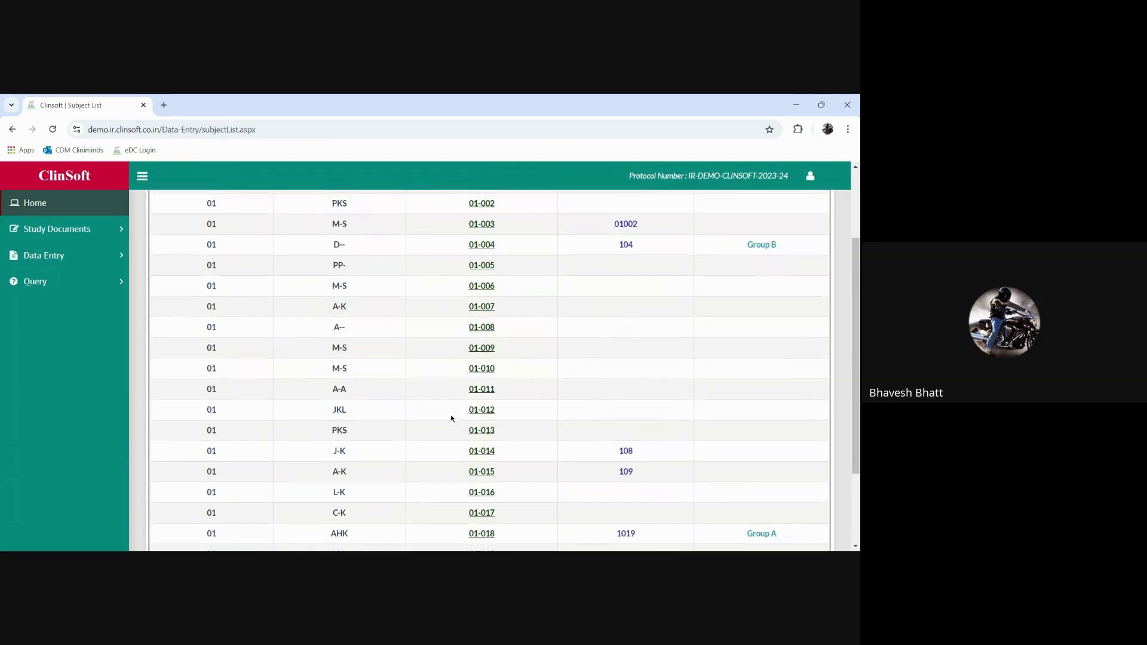
scroll(451, 418, down, 3)
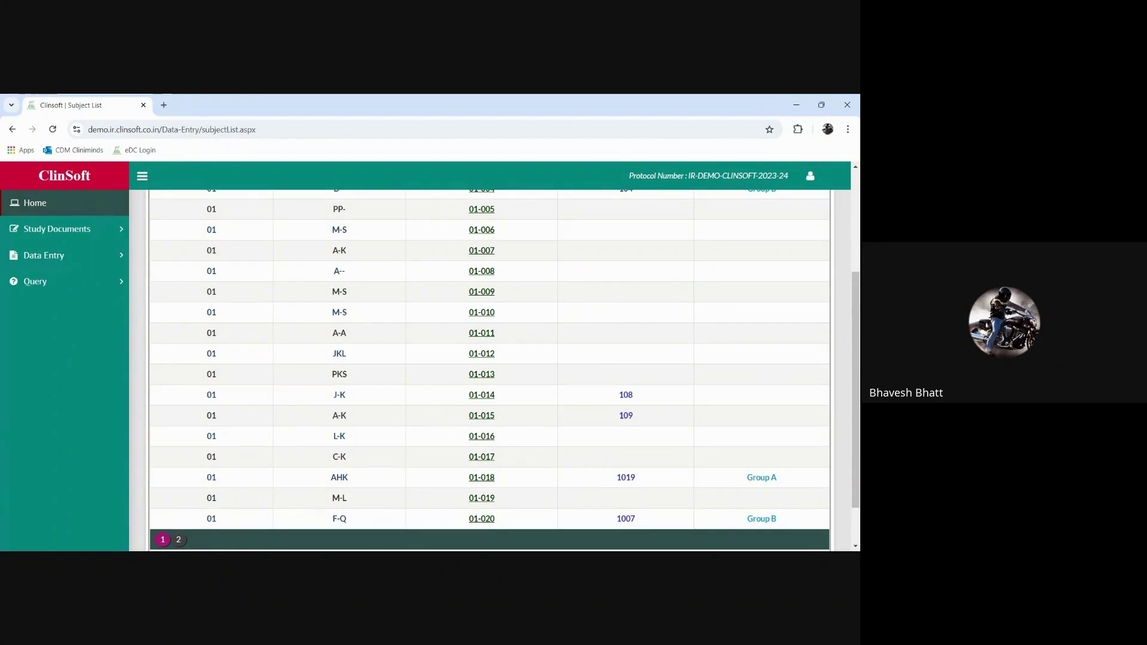
scroll(450, 416, down, 1)
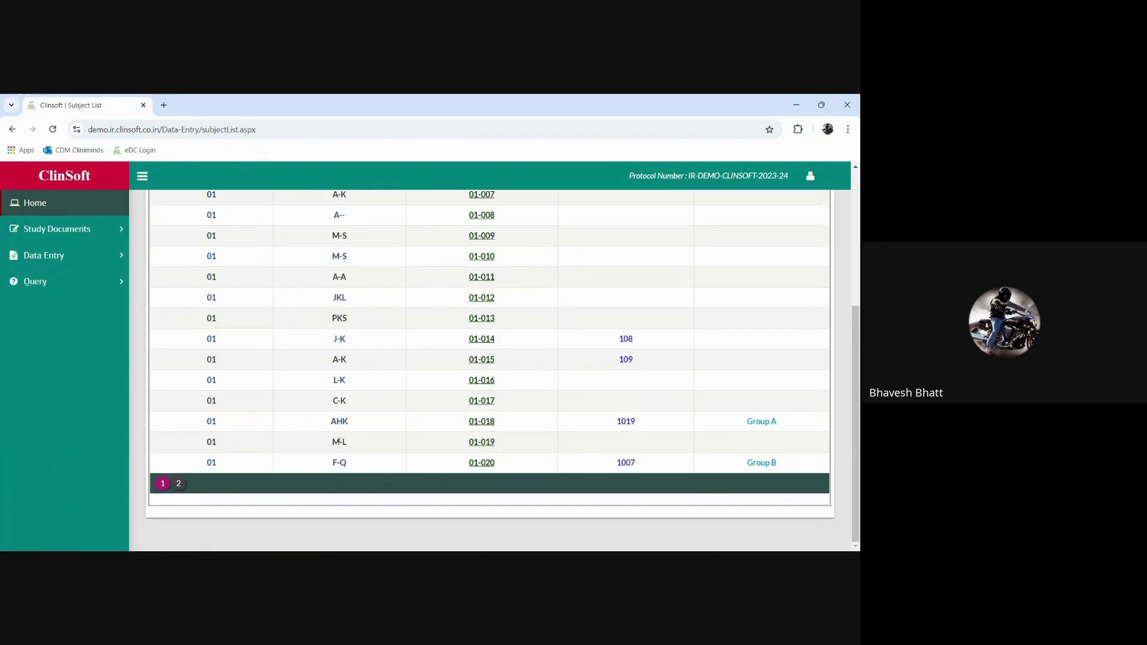
click(179, 483)
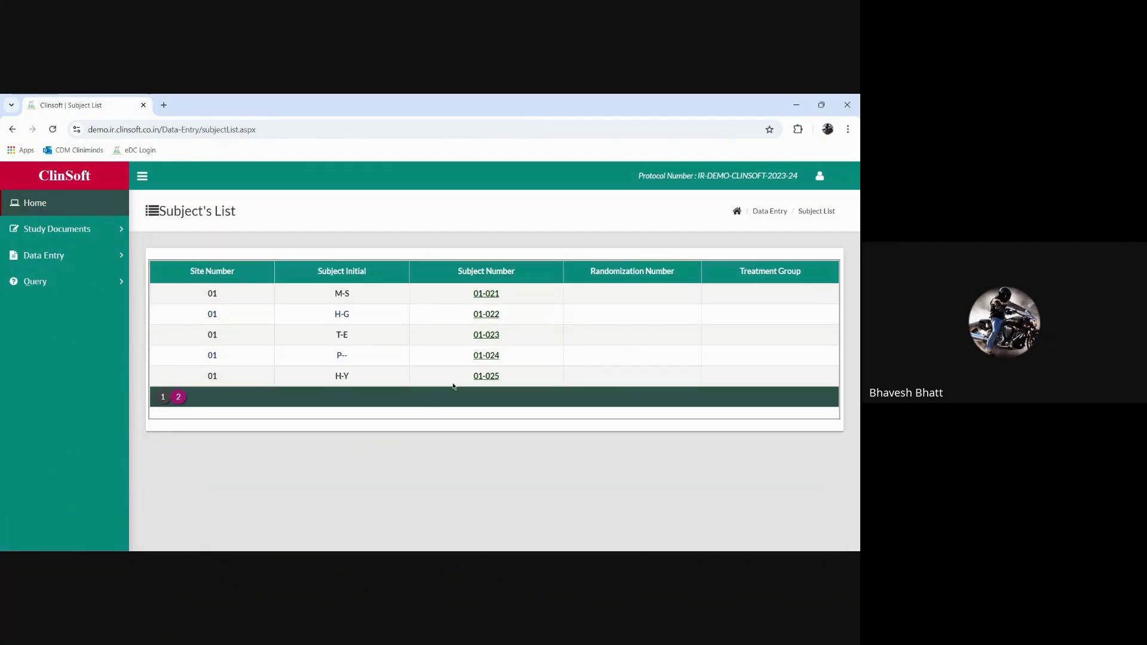
Step: Open subject 01-021 and show its Visit 2 activities
click(496, 294)
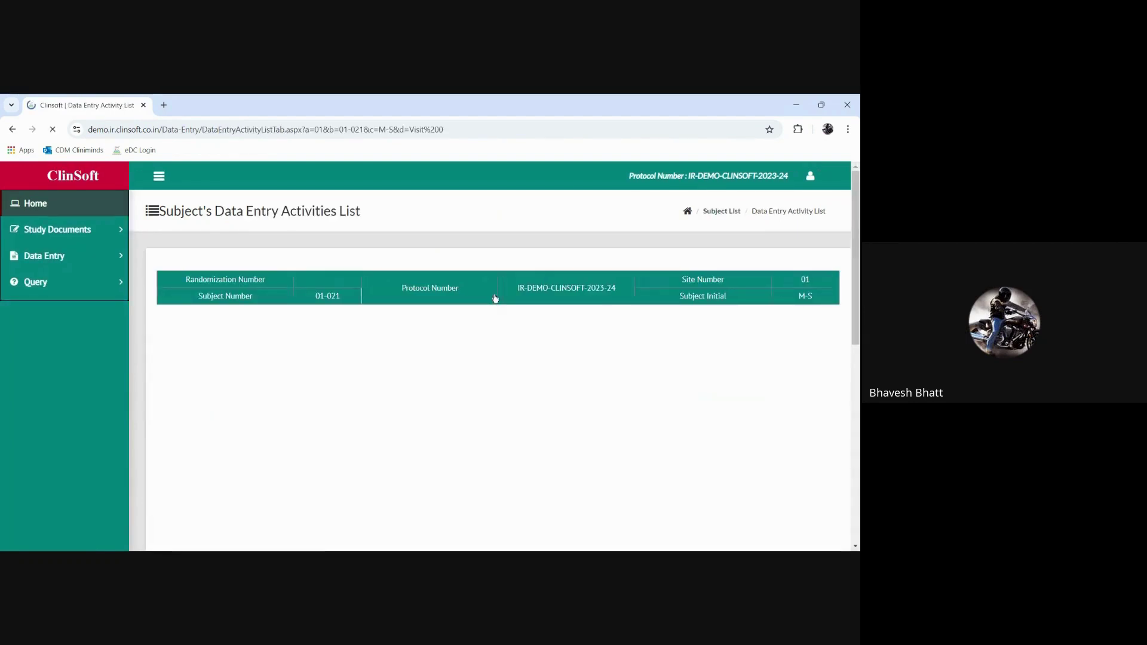
scroll(631, 451, down, 2)
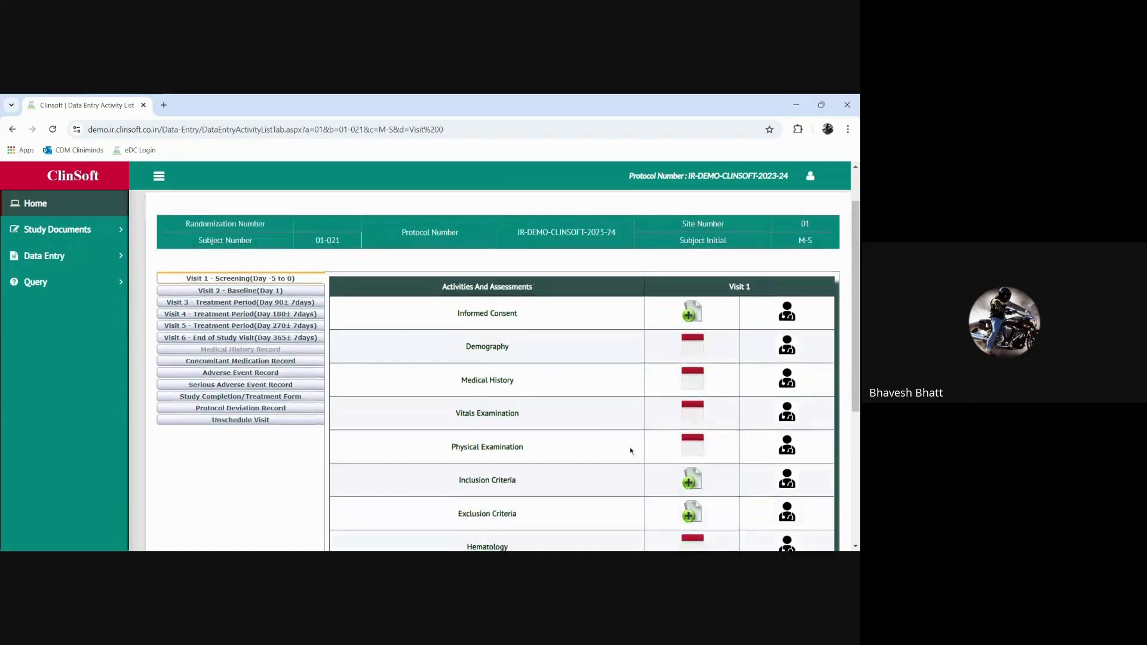
scroll(597, 442, up, 2)
click(251, 346)
scroll(501, 387, down, 1)
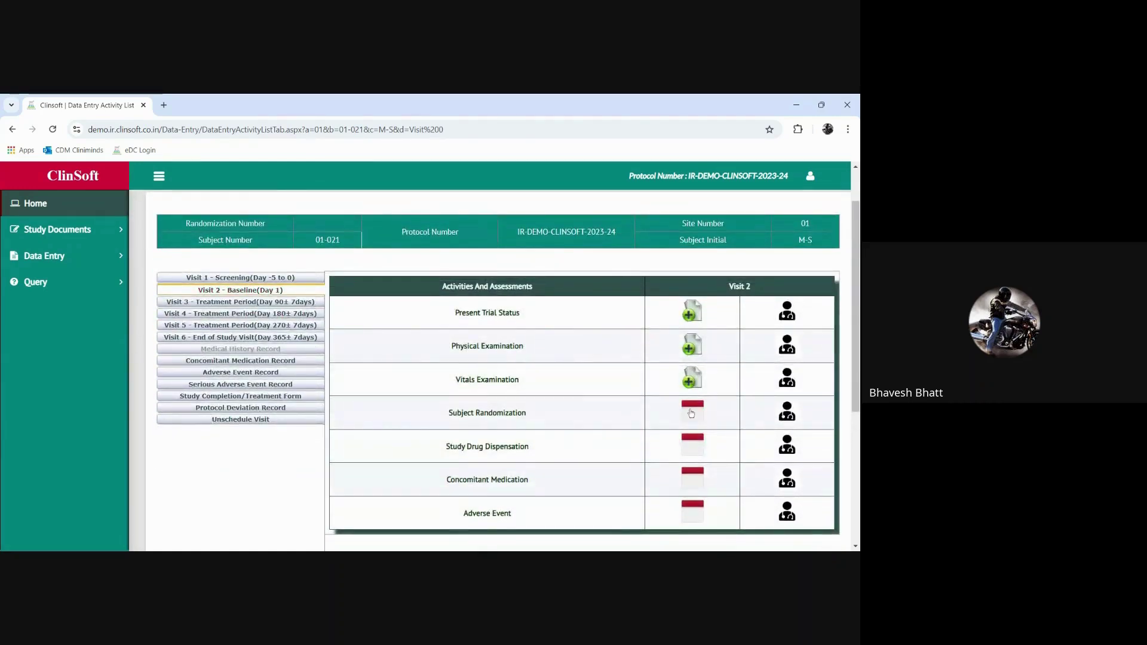
Step: In Subject Randomization, answer Yes to eligibility, enter randomization number 1008 and submit
click(692, 412)
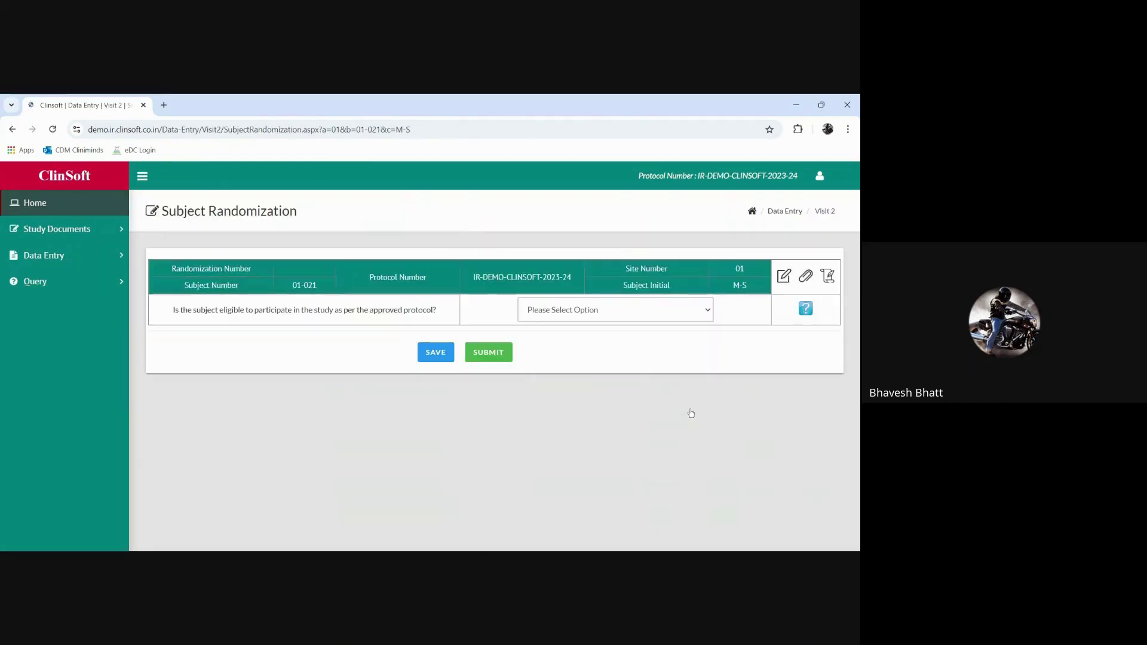
click(583, 314)
click(560, 343)
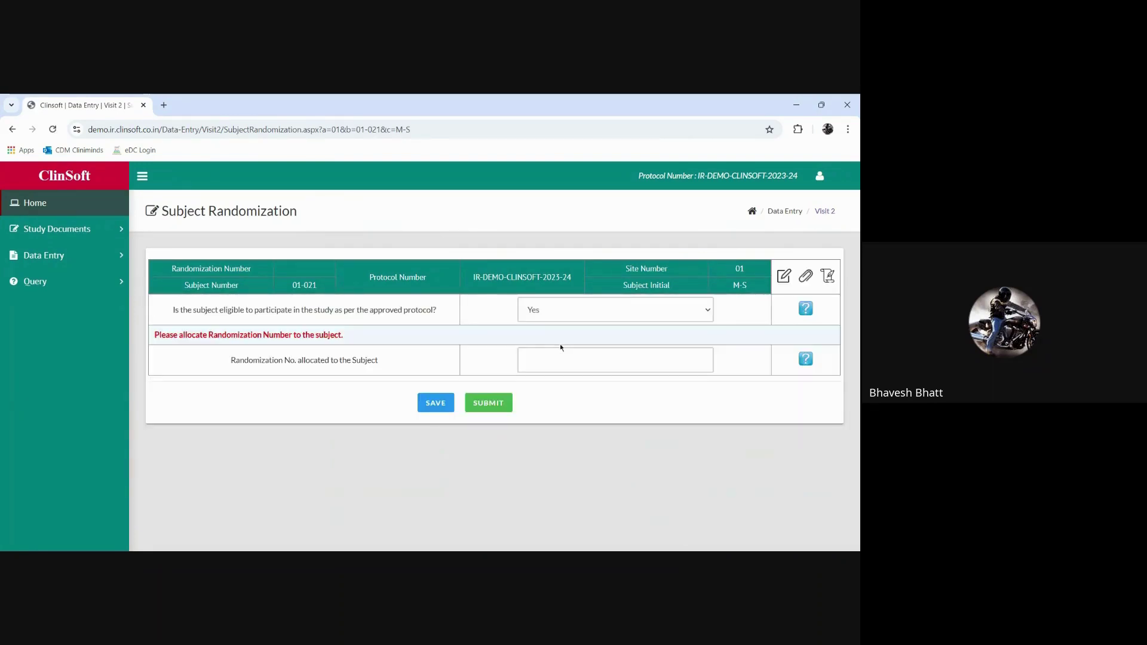
click(552, 357)
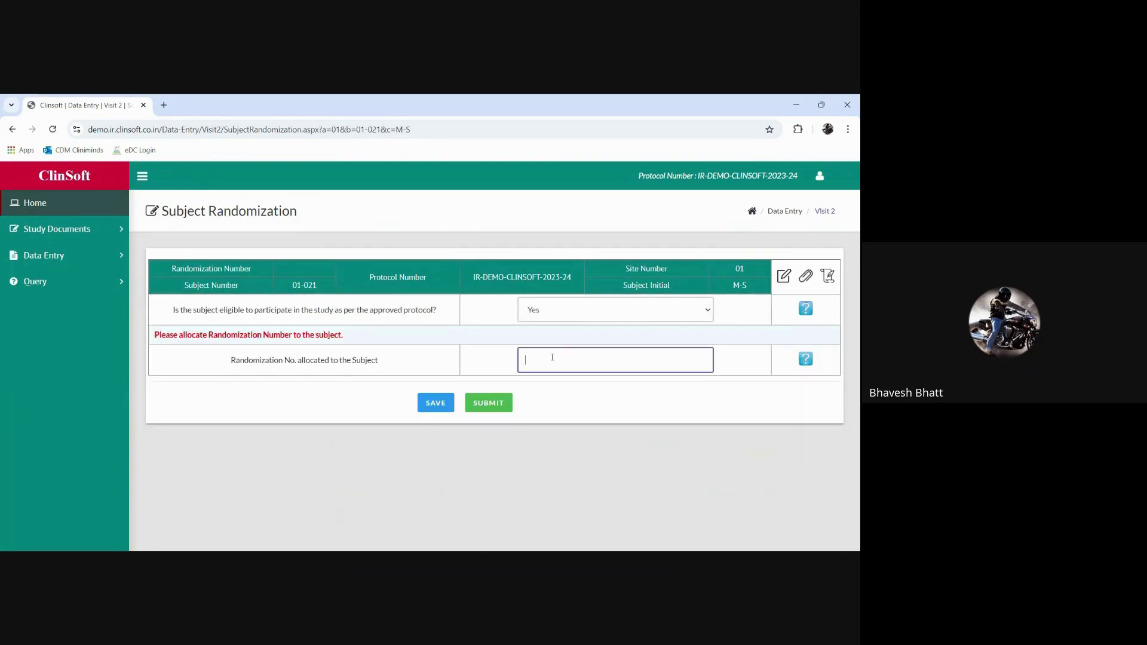
text(1008)
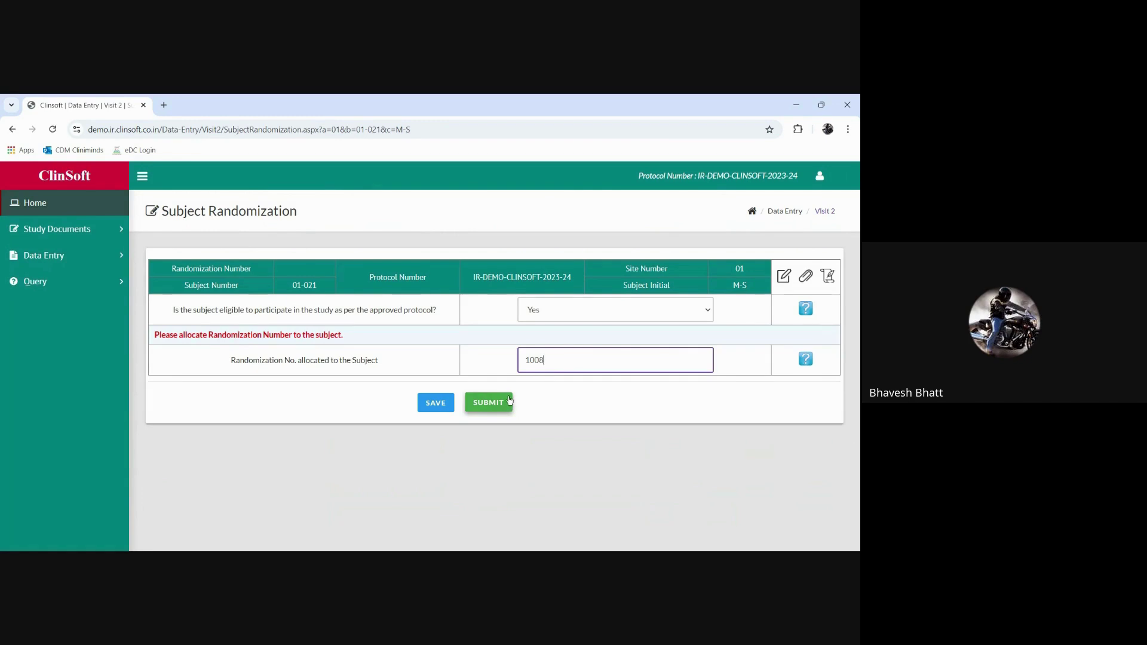
click(490, 402)
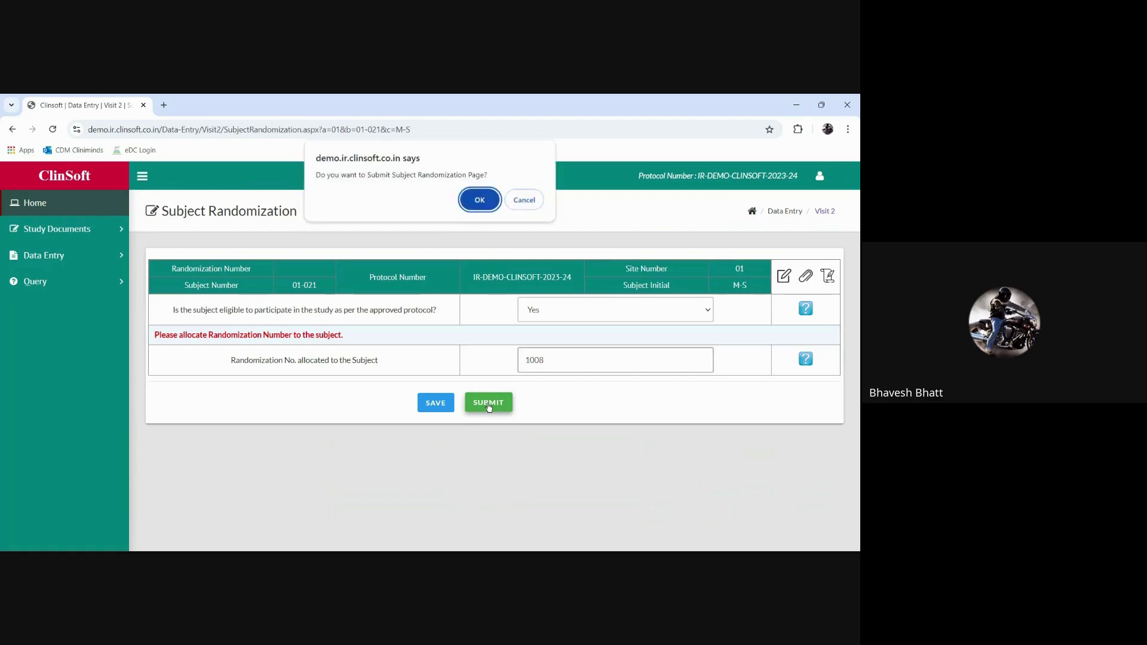
Step: Confirm the randomization submission and check Subject Randomization now shows as entered
click(481, 200)
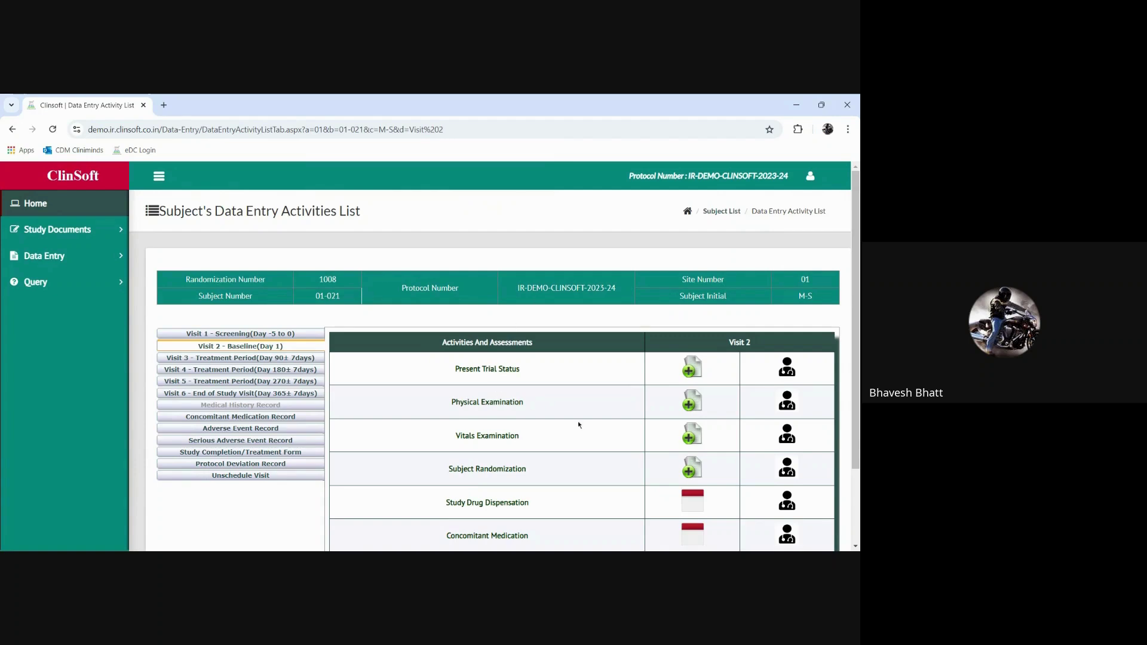
scroll(579, 424, down, 3)
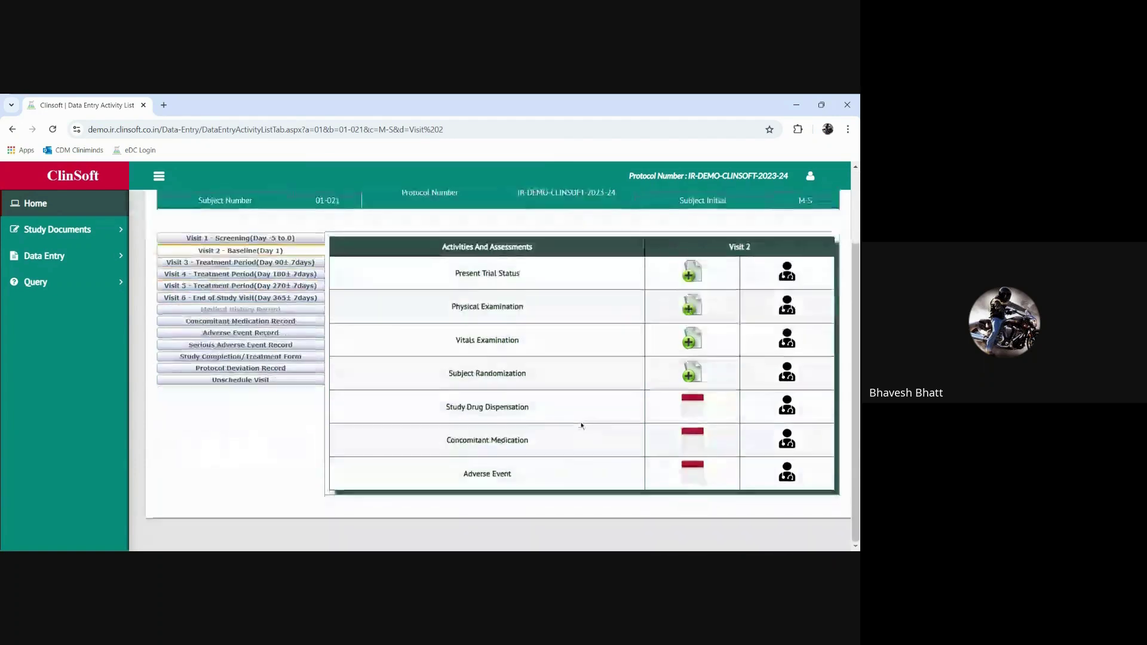
Step: In Study Drug Dispensation, choose Group B and the Telmisartan 80 mg + Cilnidipine 10 mg arm
click(690, 407)
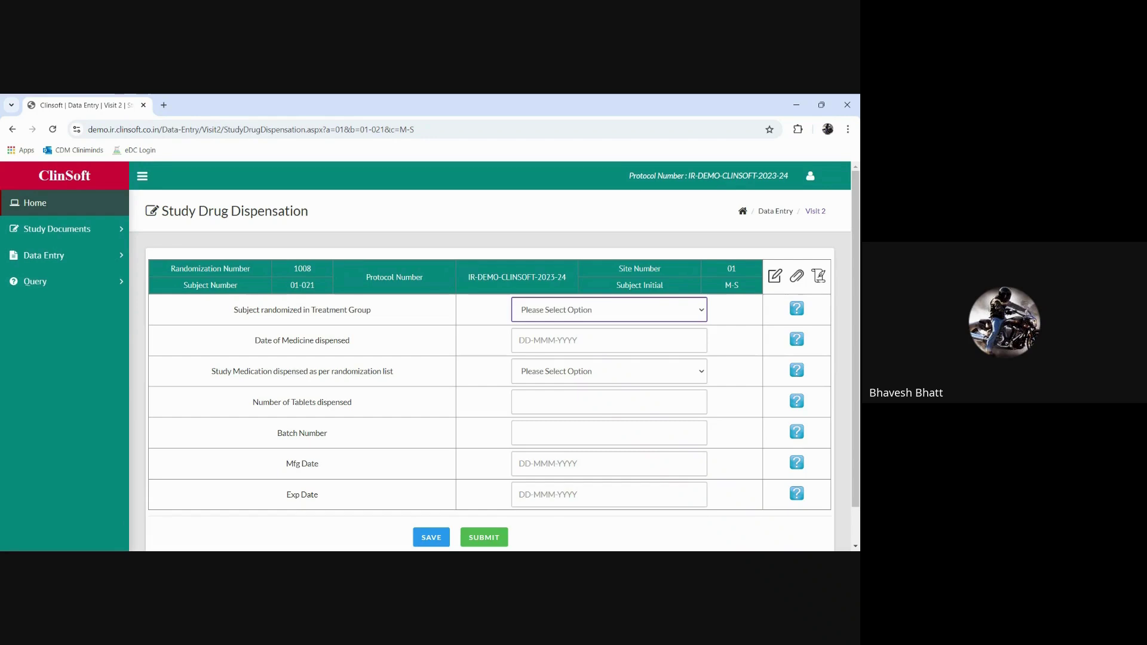
click(609, 309)
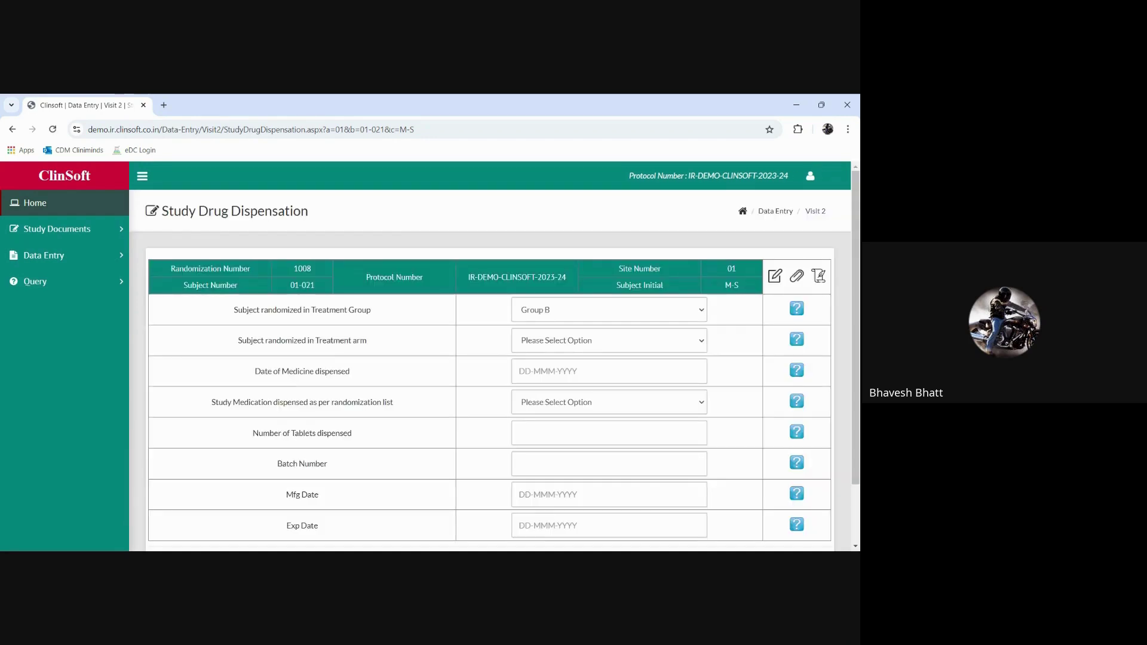
click(577, 344)
click(576, 397)
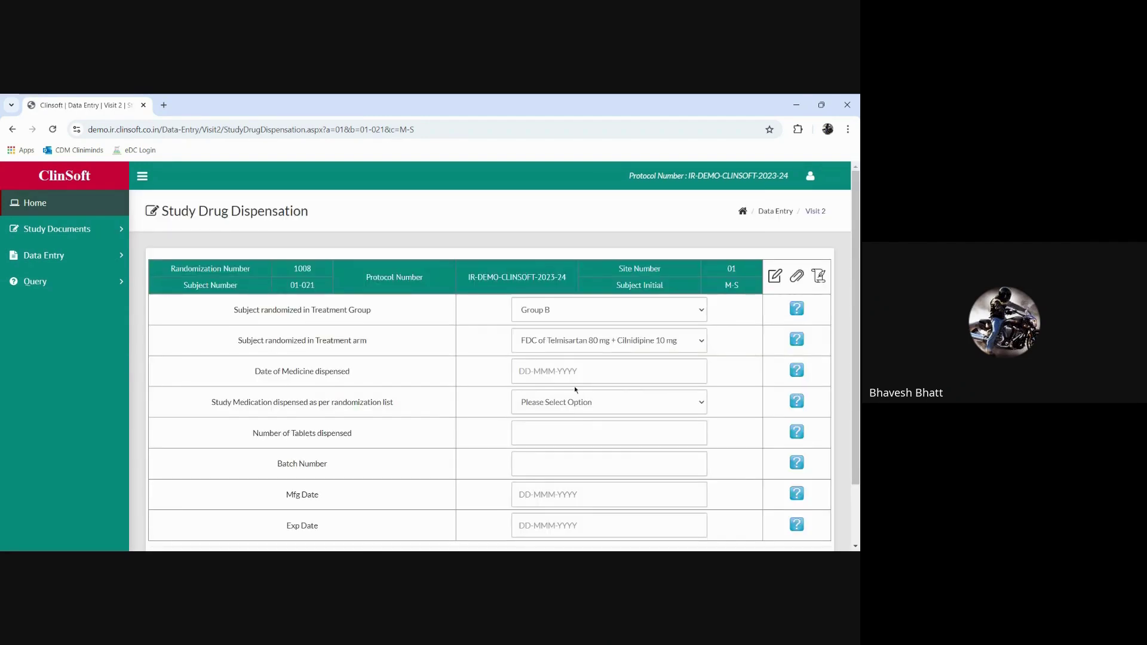
Step: Set the dispensing date to 13-Aug-2023
click(577, 372)
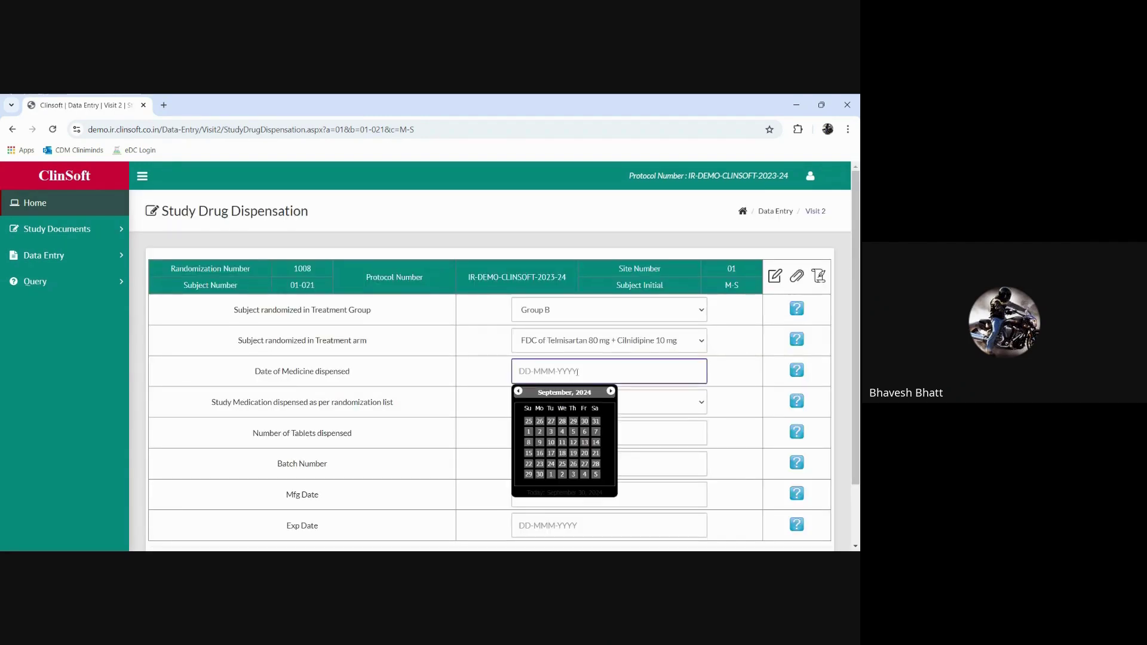
click(575, 392)
click(575, 392)
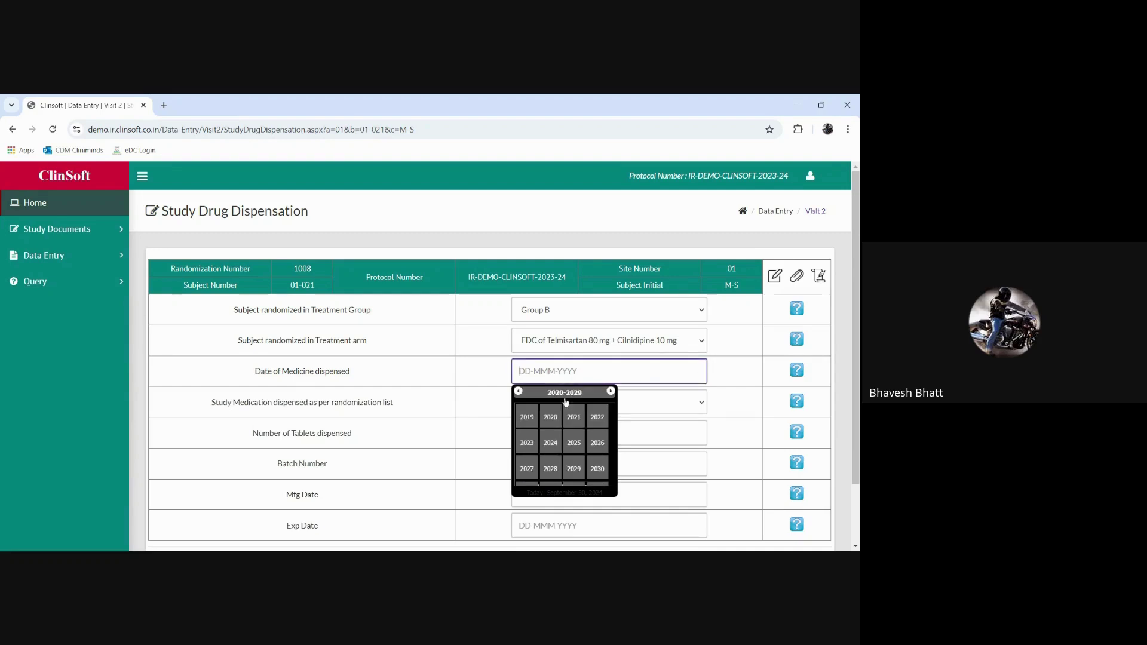
click(527, 442)
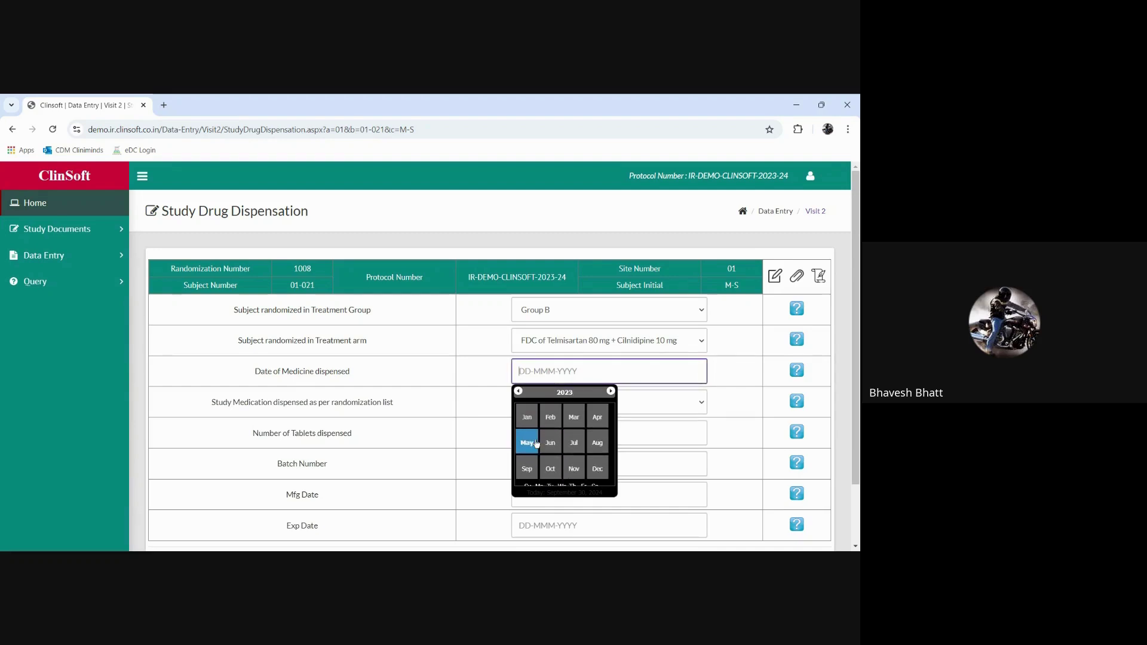
click(597, 442)
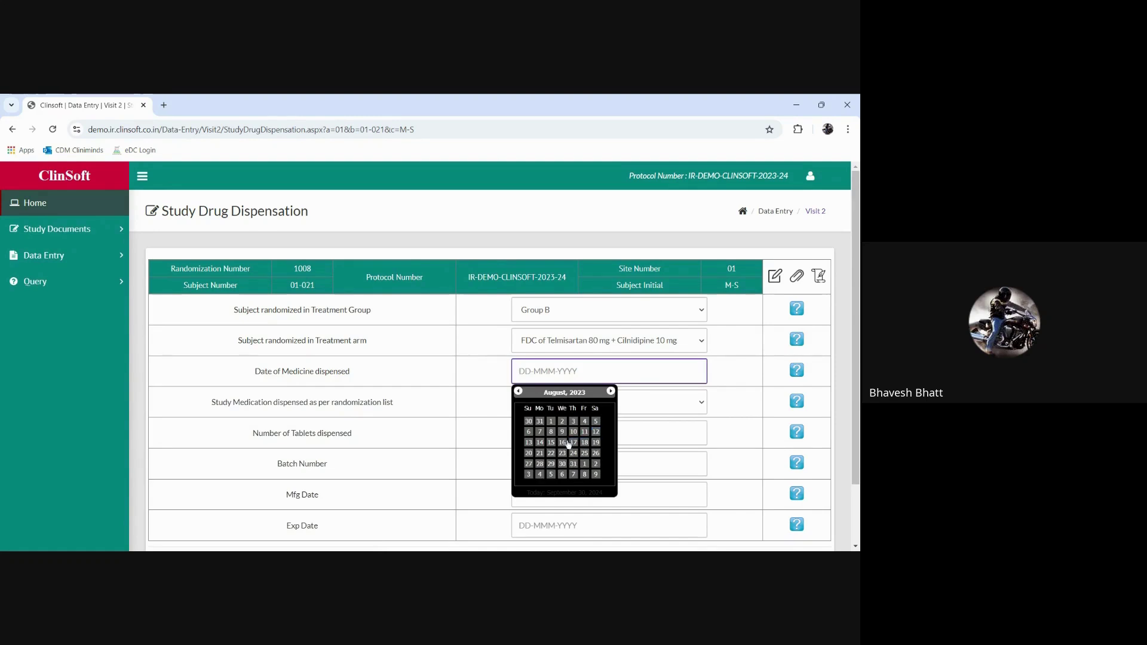
click(530, 442)
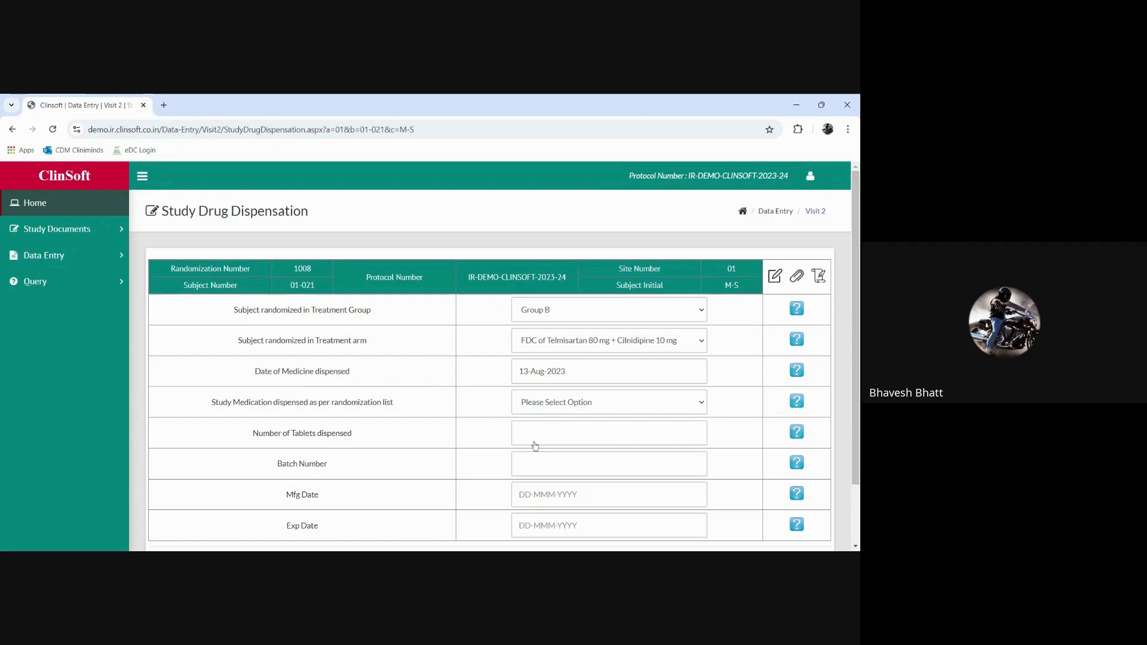
Step: Mark it dispensed per the randomization list, with 90 tablets and batch number 02
click(551, 407)
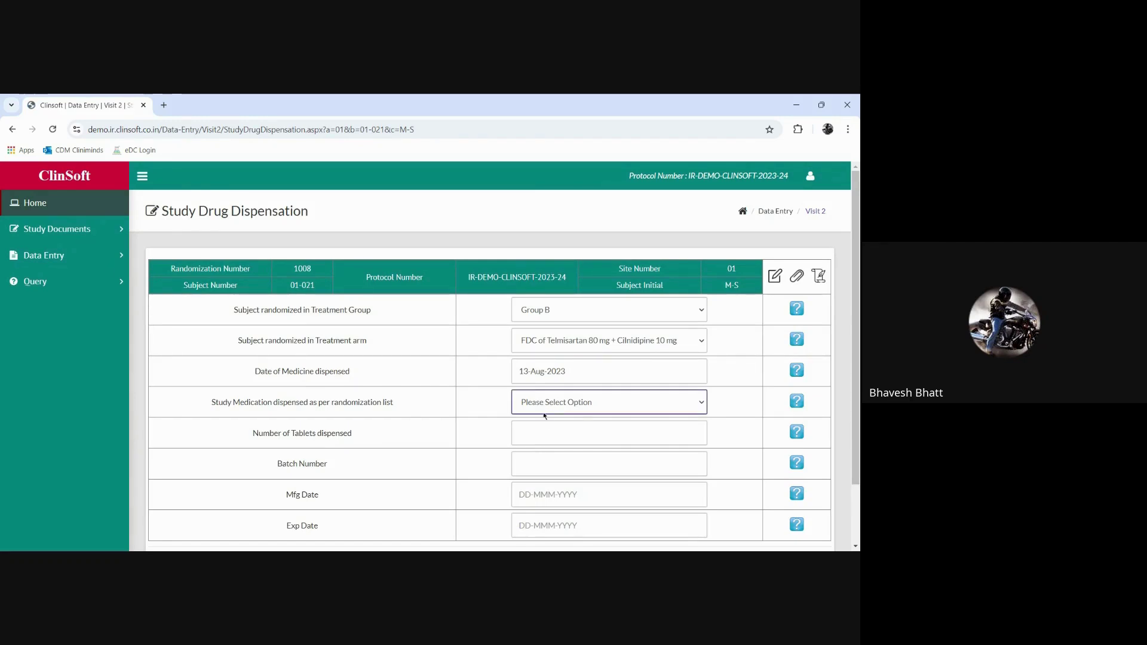
click(538, 439)
click(537, 437)
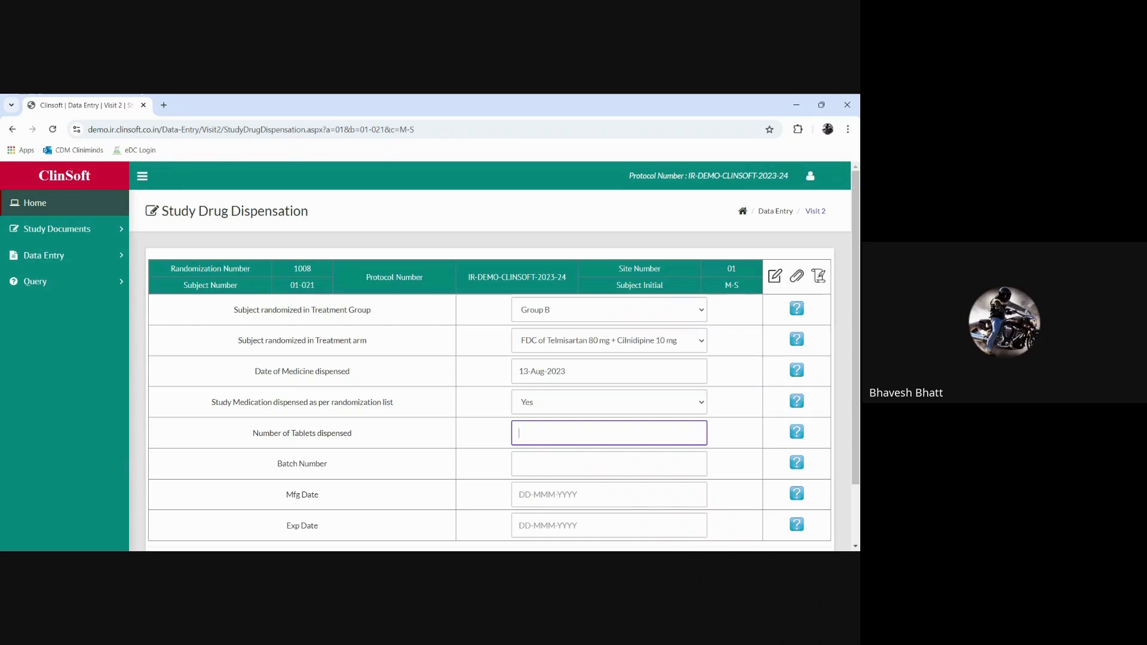
text(90)
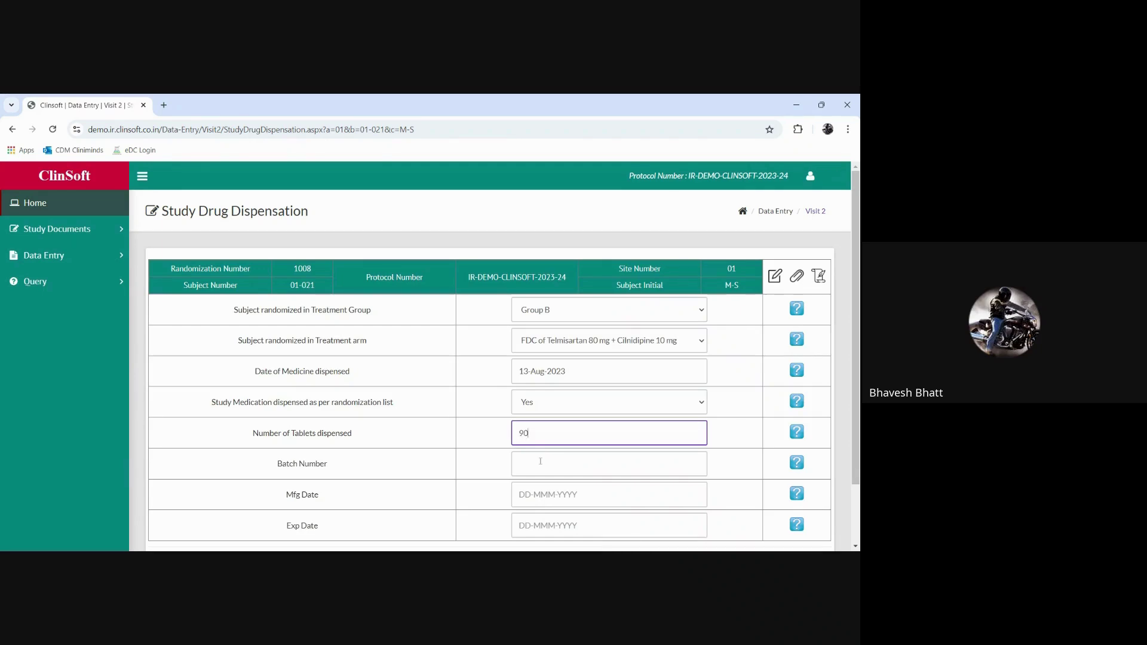
click(540, 464)
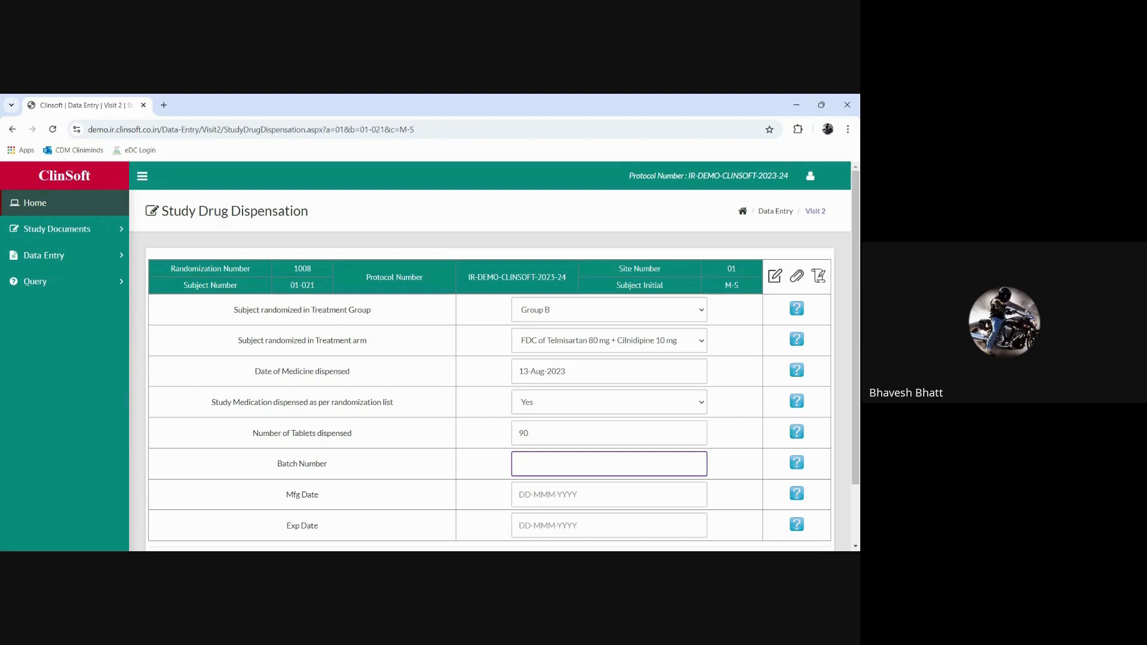
text(02)
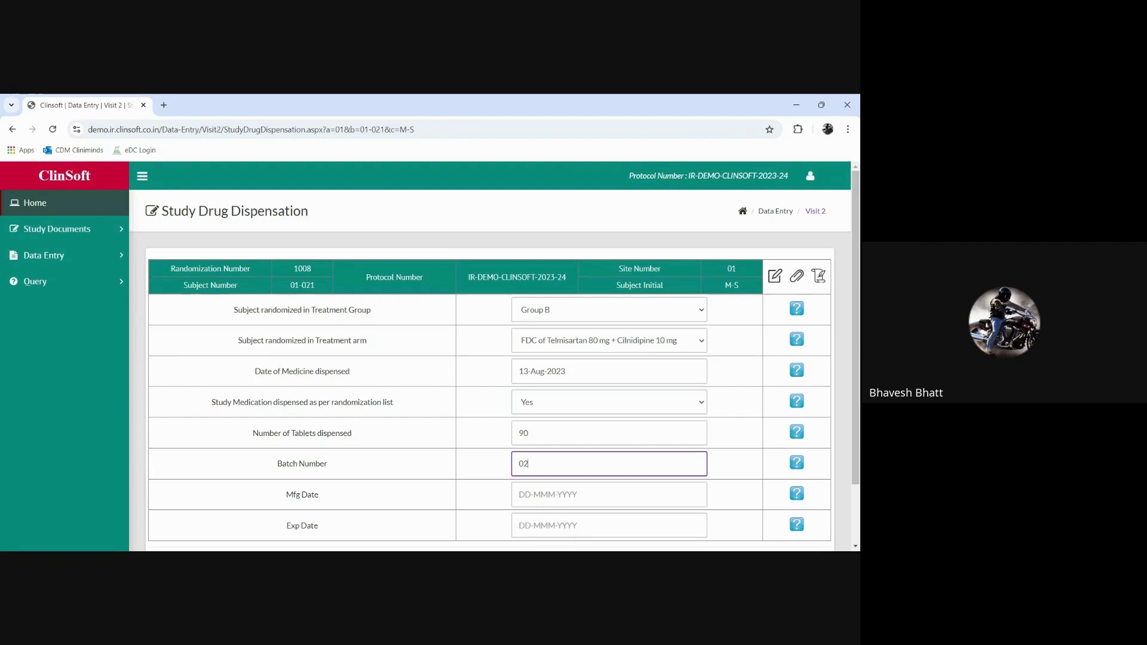
Step: Set the Mfg Date to 11-Dec-2022
click(540, 485)
scroll(539, 494, down, 1)
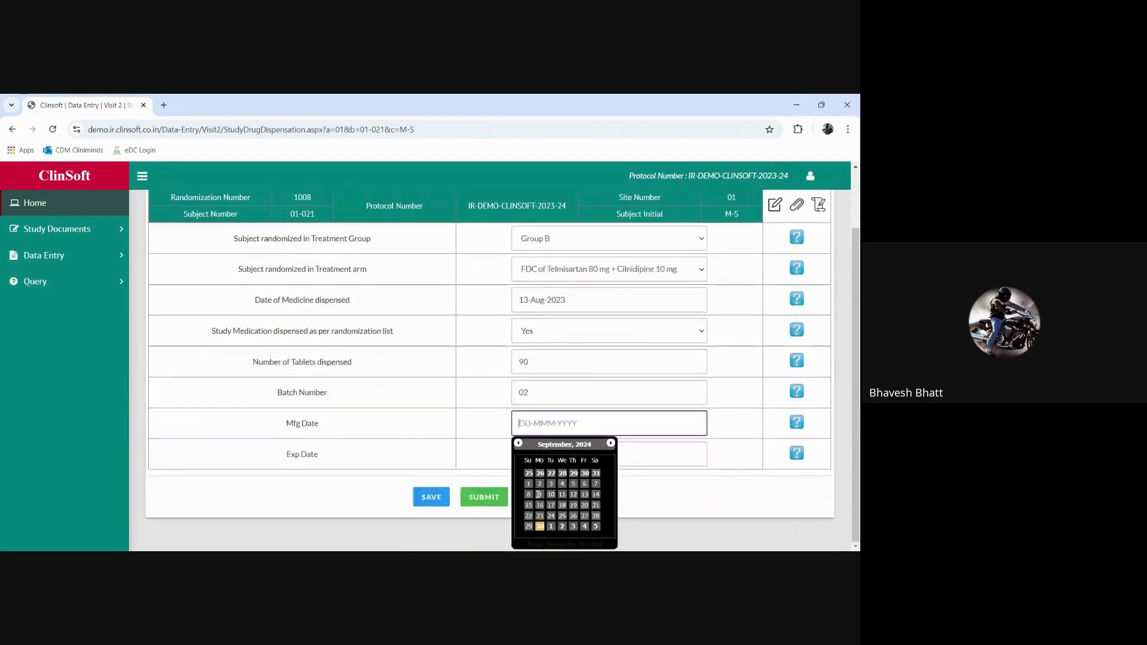
click(567, 446)
click(570, 447)
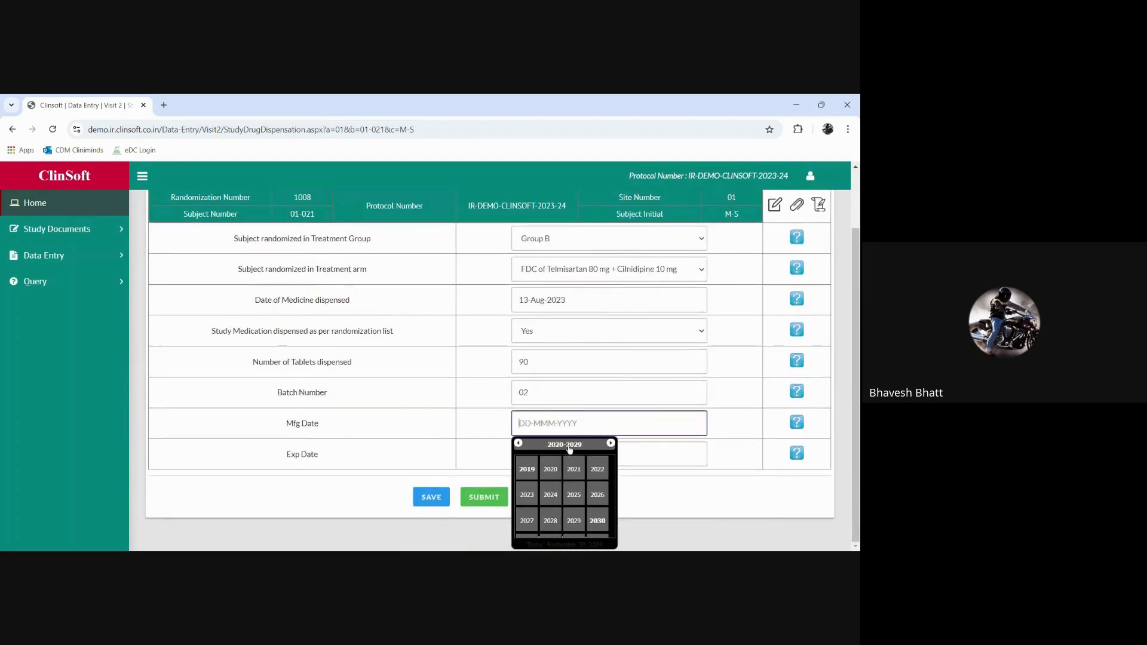
click(606, 478)
click(599, 520)
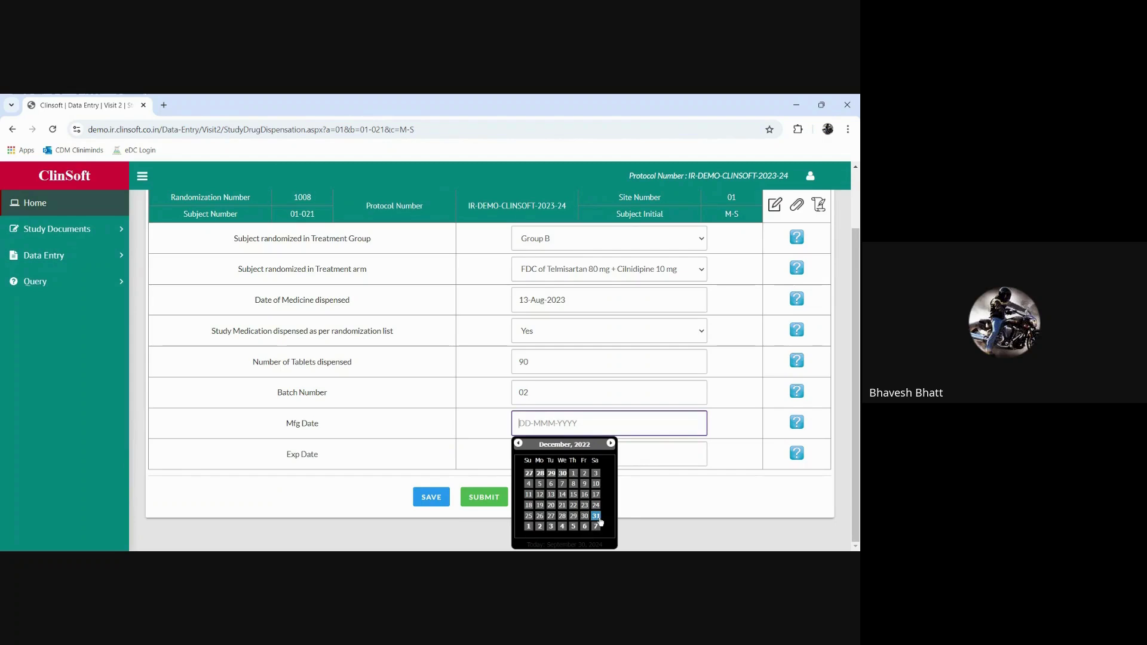
click(528, 494)
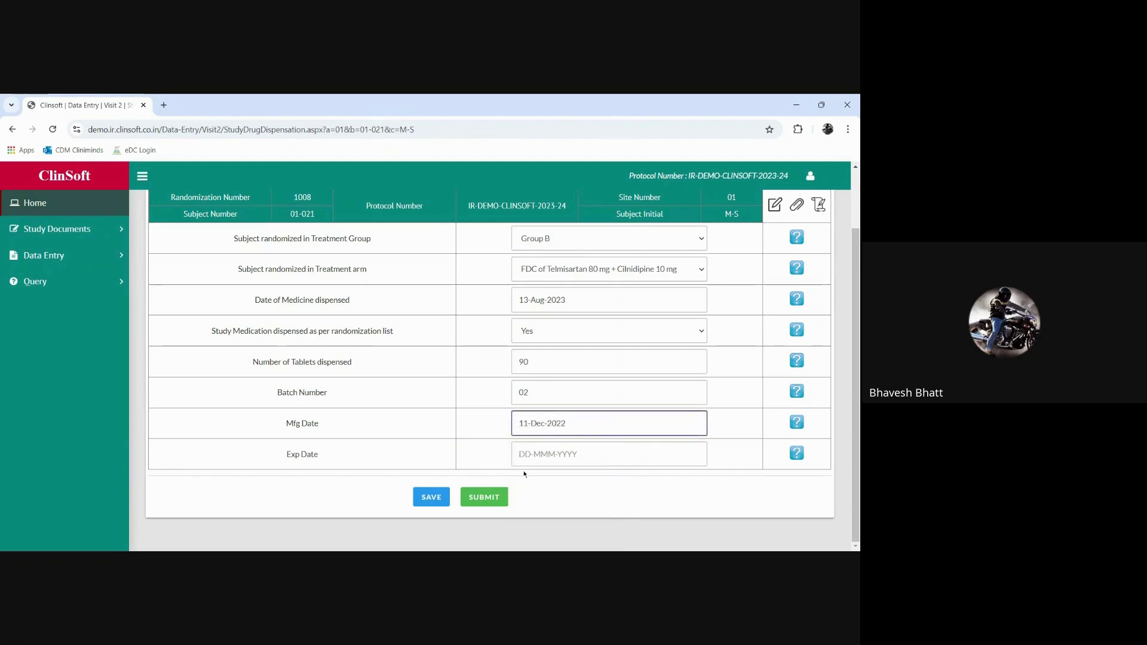
Step: Set the Exp Date to 13-Dec-2024
click(526, 455)
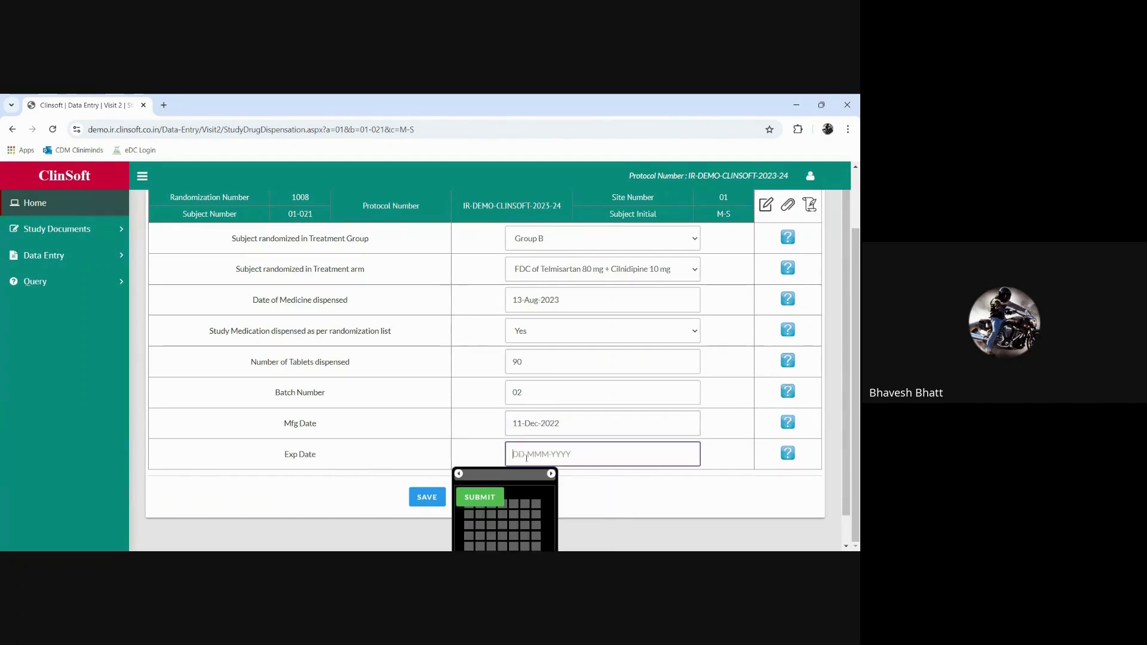
click(458, 474)
click(503, 476)
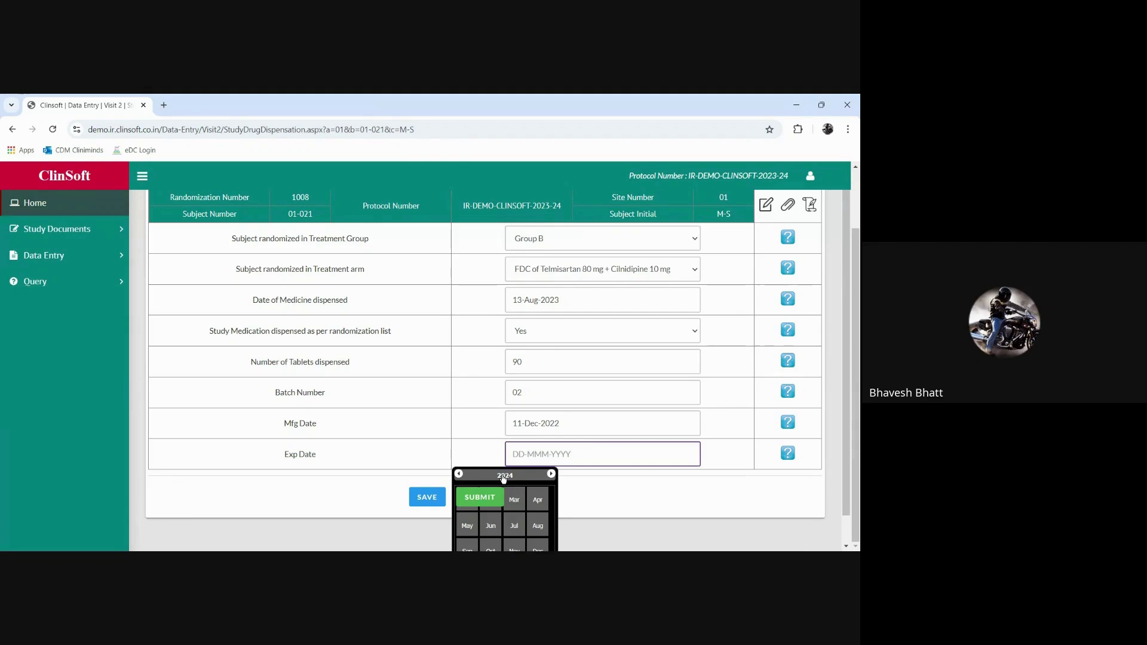
scroll(504, 478, down, 1)
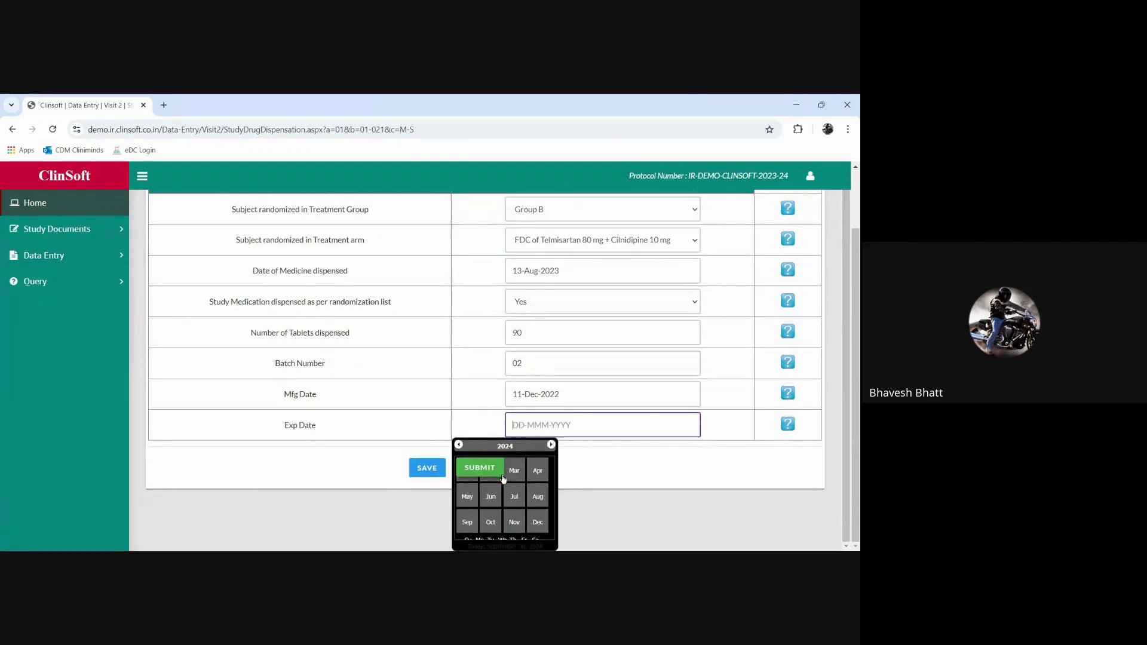
click(538, 522)
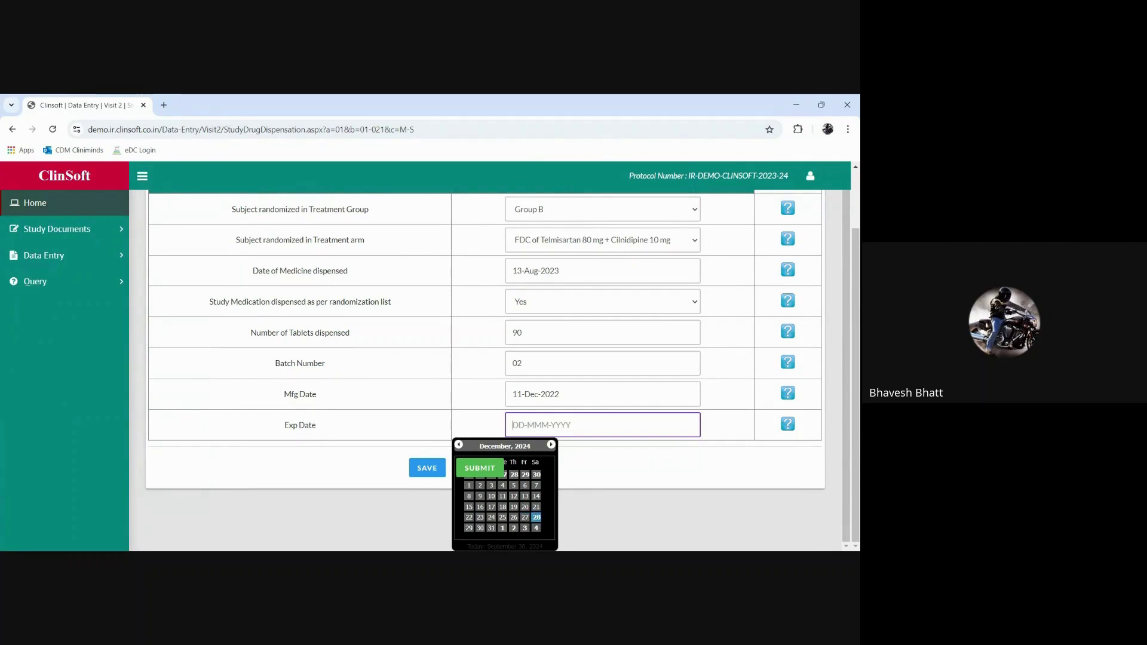
click(525, 496)
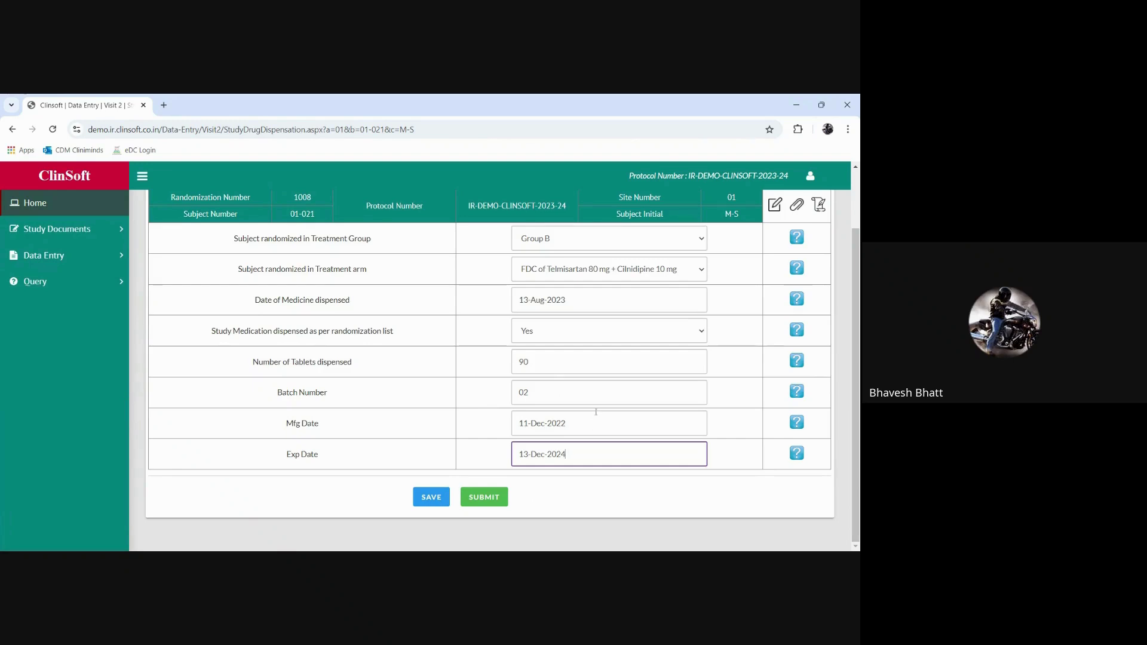
Step: Submit the Study Drug Dispensation form and confirm
scroll(595, 411, up, 1)
scroll(564, 468, down, 1)
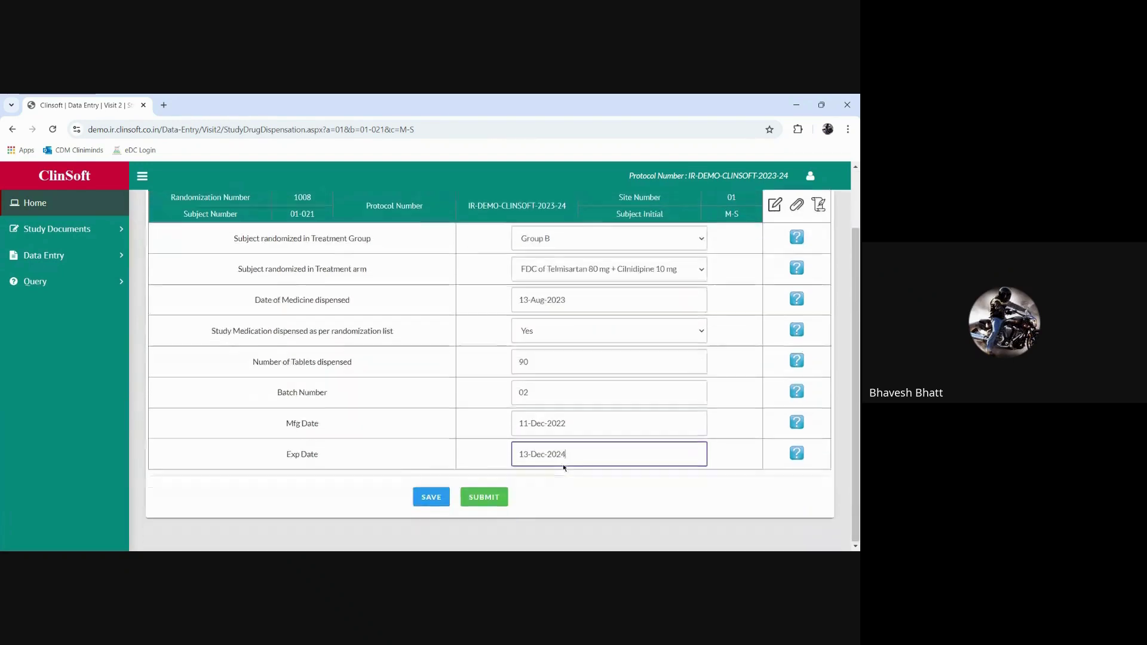
click(484, 496)
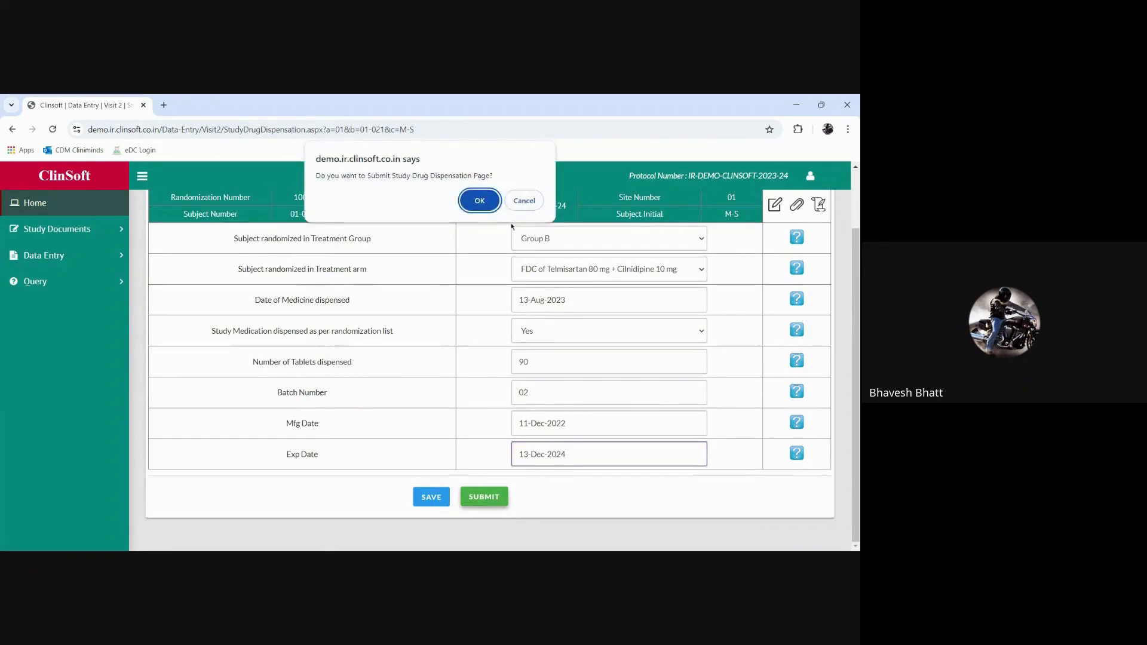
click(475, 200)
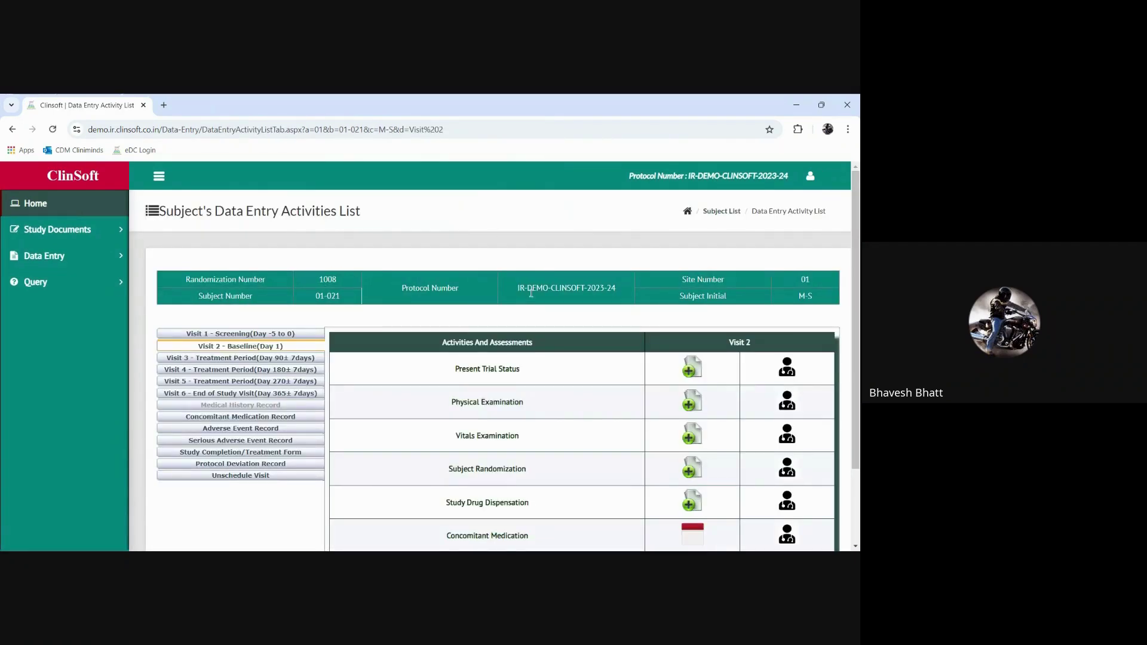
Step: Submit Visit 2's Concomitant Medication form answering No to any medication change
scroll(531, 293, down, 2)
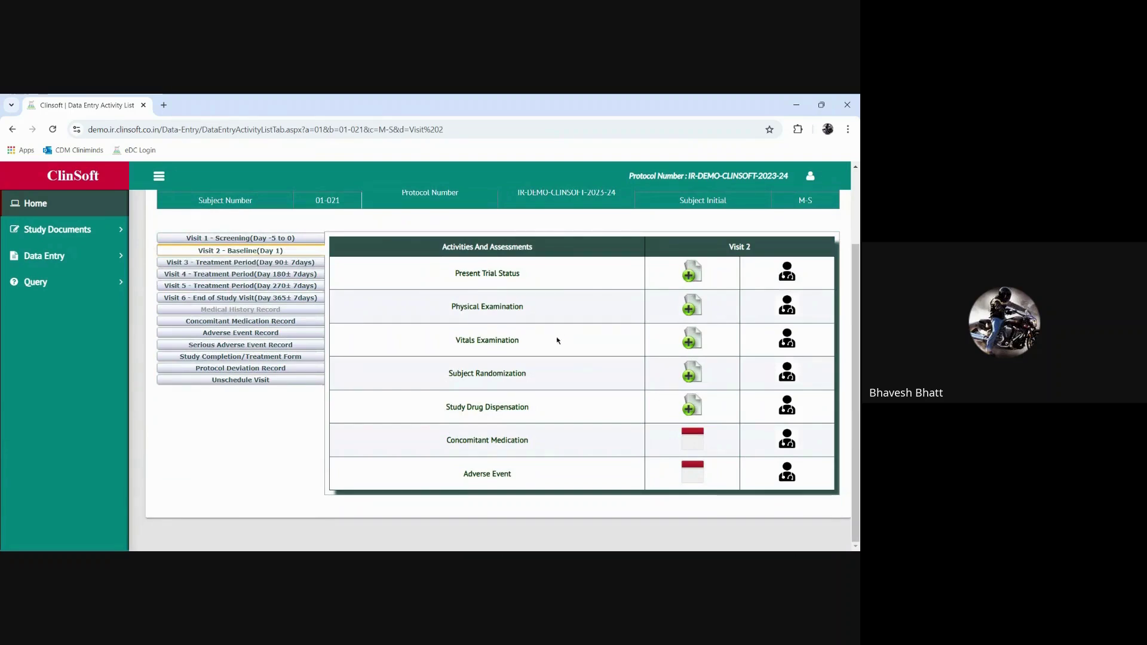
click(693, 440)
click(563, 308)
click(525, 358)
click(491, 353)
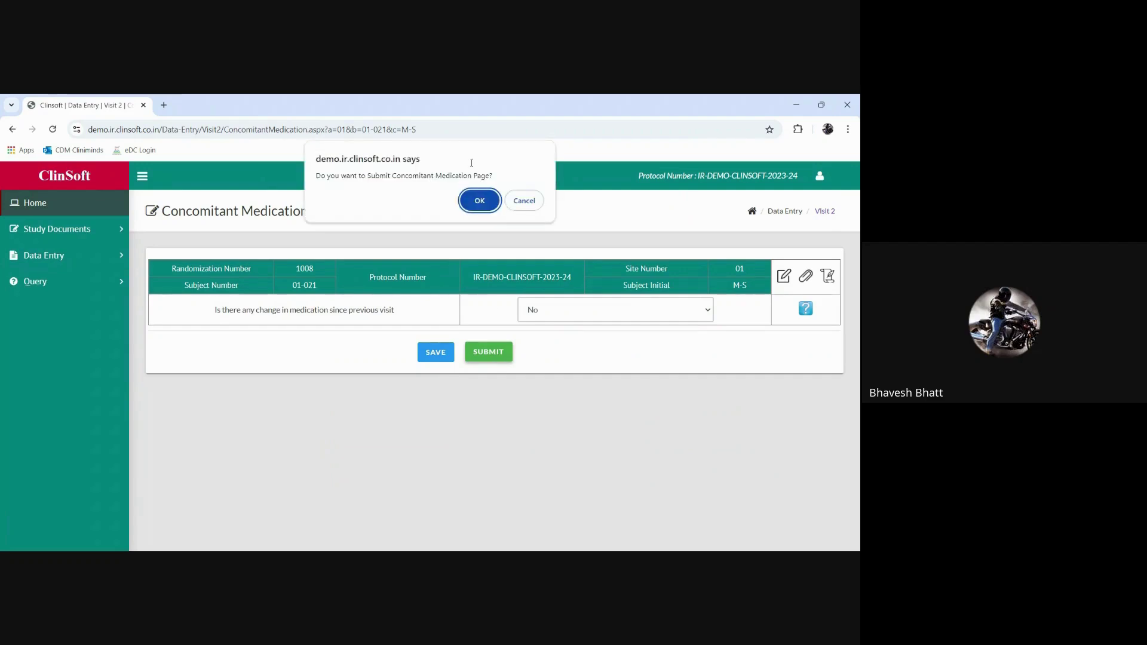
click(480, 201)
Step: Fill the Adverse Event form with No AE/SAE occurring and submit it
scroll(628, 356, down, 2)
click(687, 470)
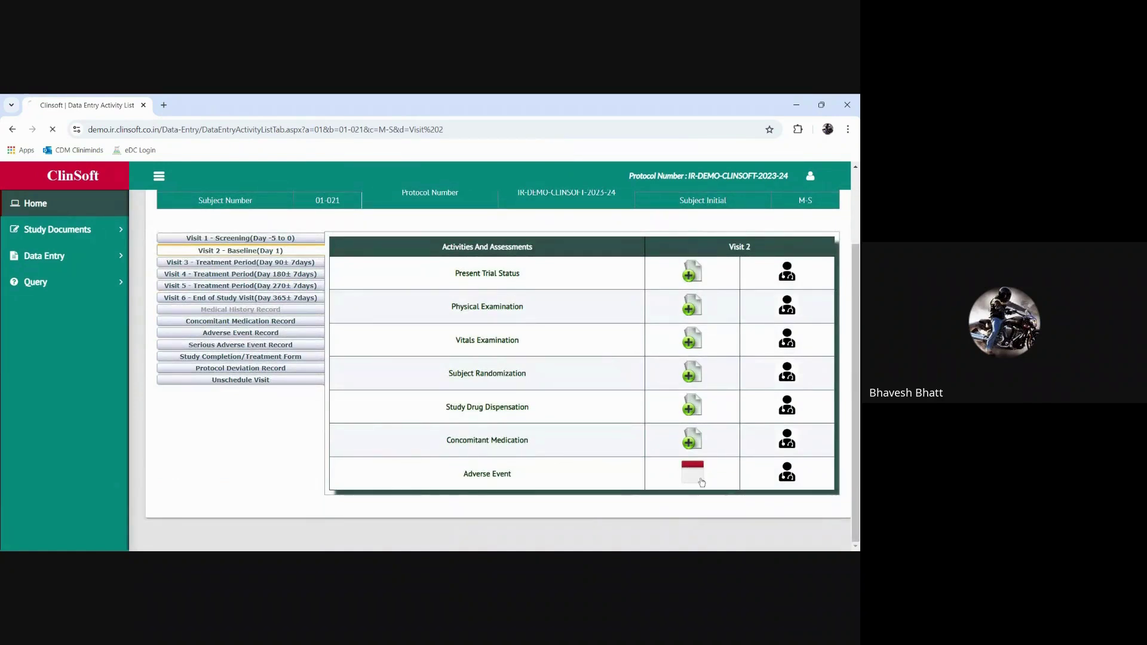
click(546, 312)
click(543, 354)
click(508, 353)
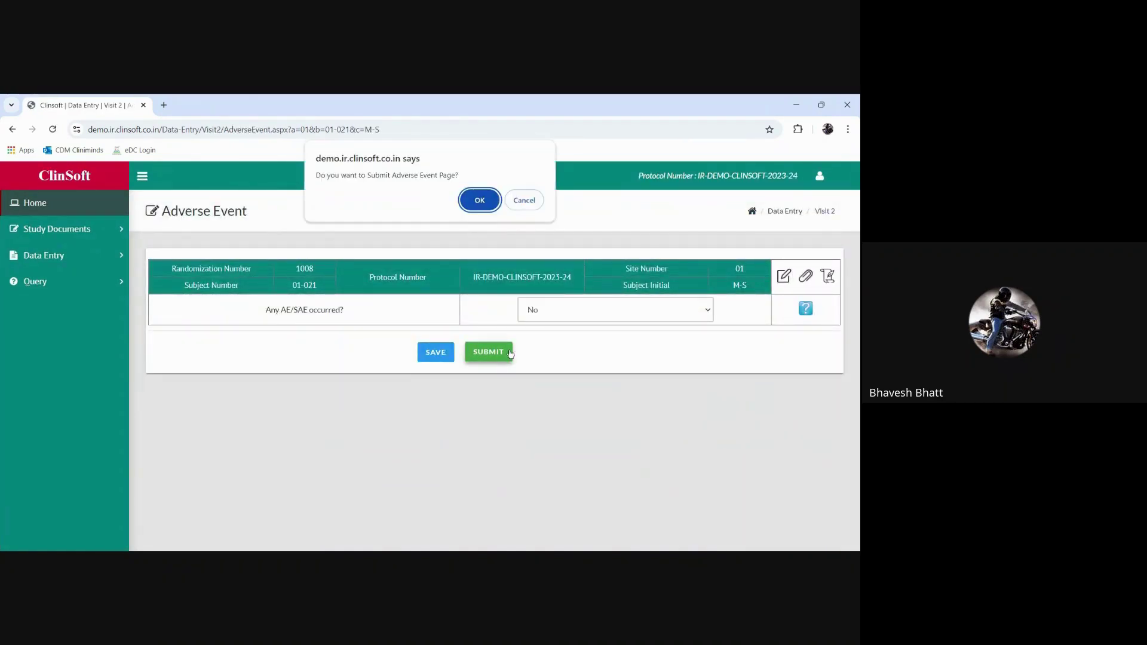
click(480, 200)
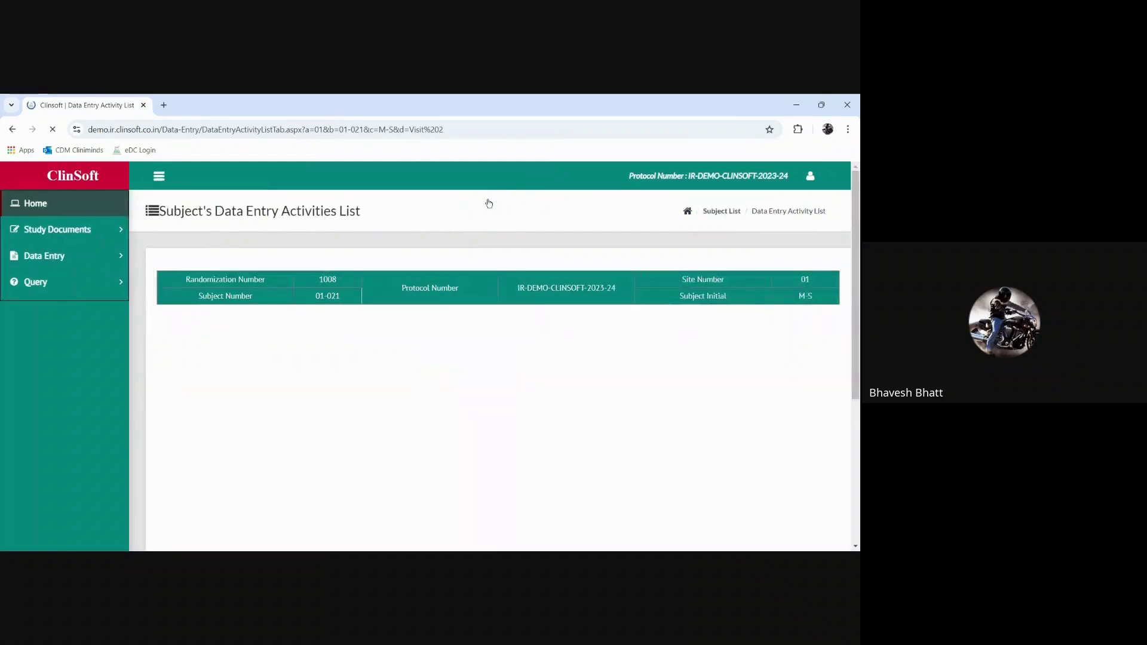
scroll(594, 388, down, 2)
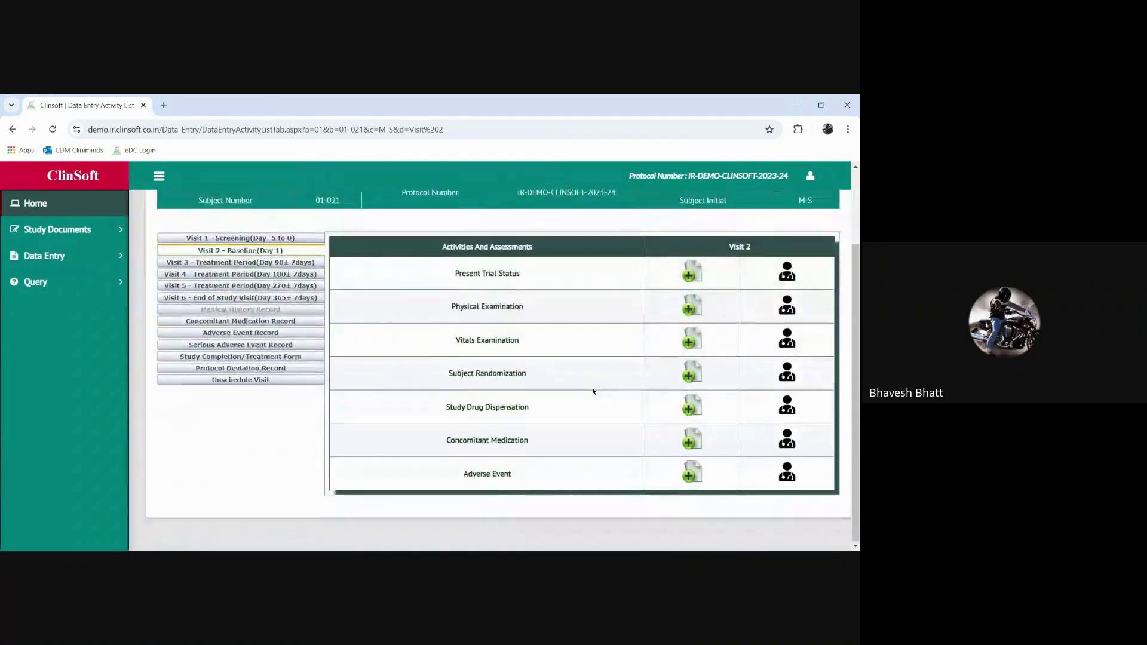